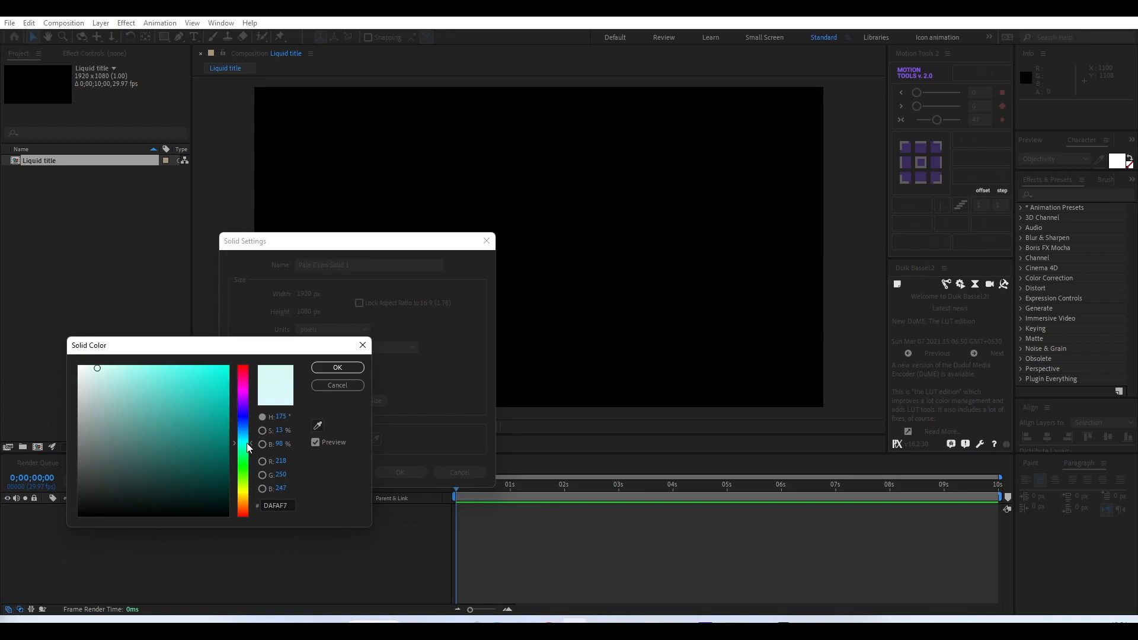
Step: Create a composition-sized solid with the deep cyan color 1C8B82
mouse_move(183, 449)
left_mouse_down()
mouse_move(171, 462)
mouse_move(157, 441)
left_mouse_up()
left_click(200, 430)
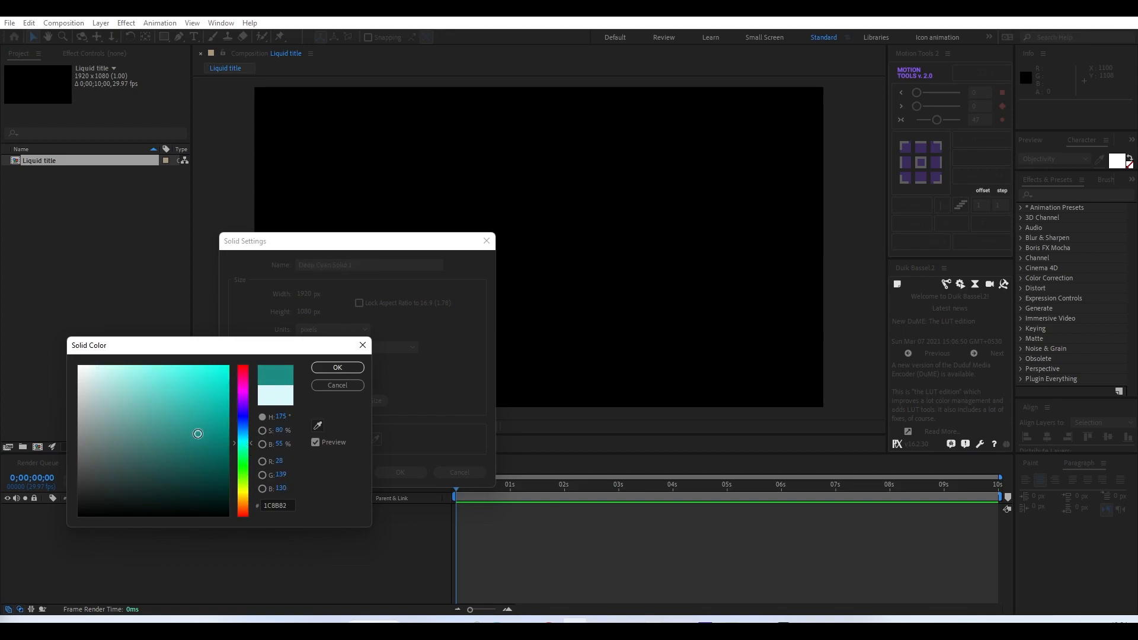
left_click(338, 368)
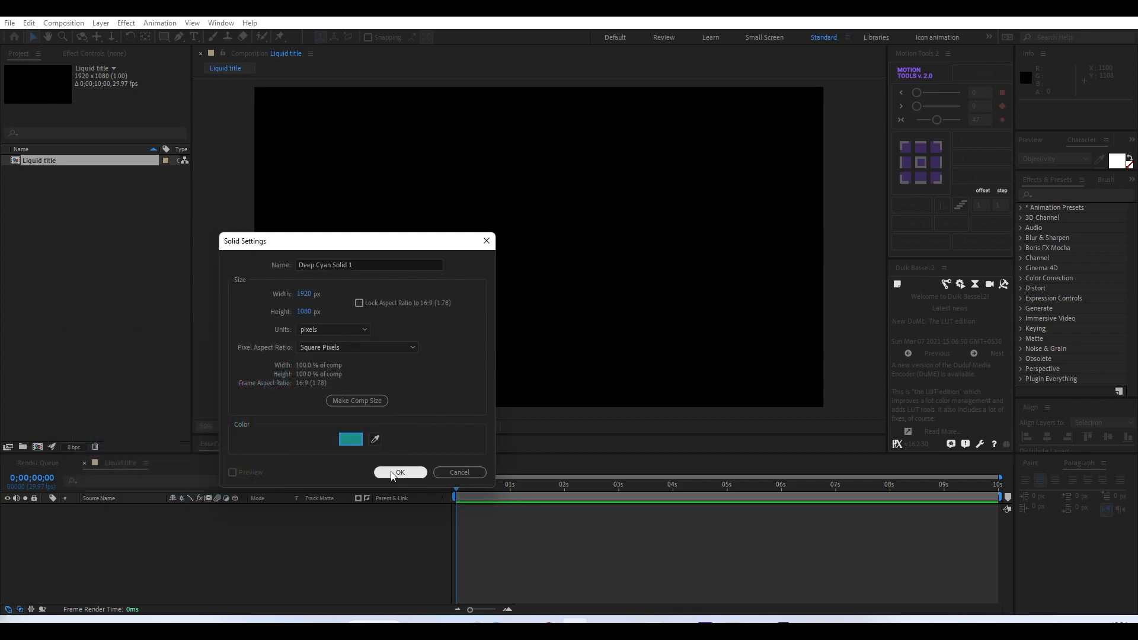
left_click(392, 473)
Step: Rename the cyan solid layer as BG and lock it
left_click(101, 542)
left_click(111, 511)
key("Return")
type("BG")
left_click(151, 543)
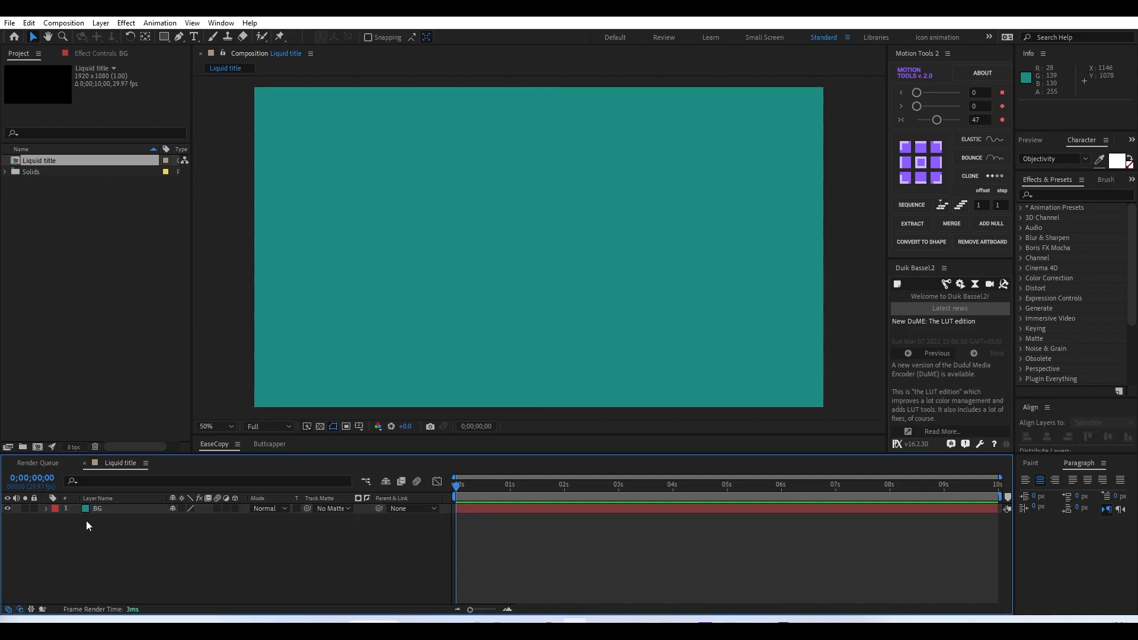
left_click(511, 267)
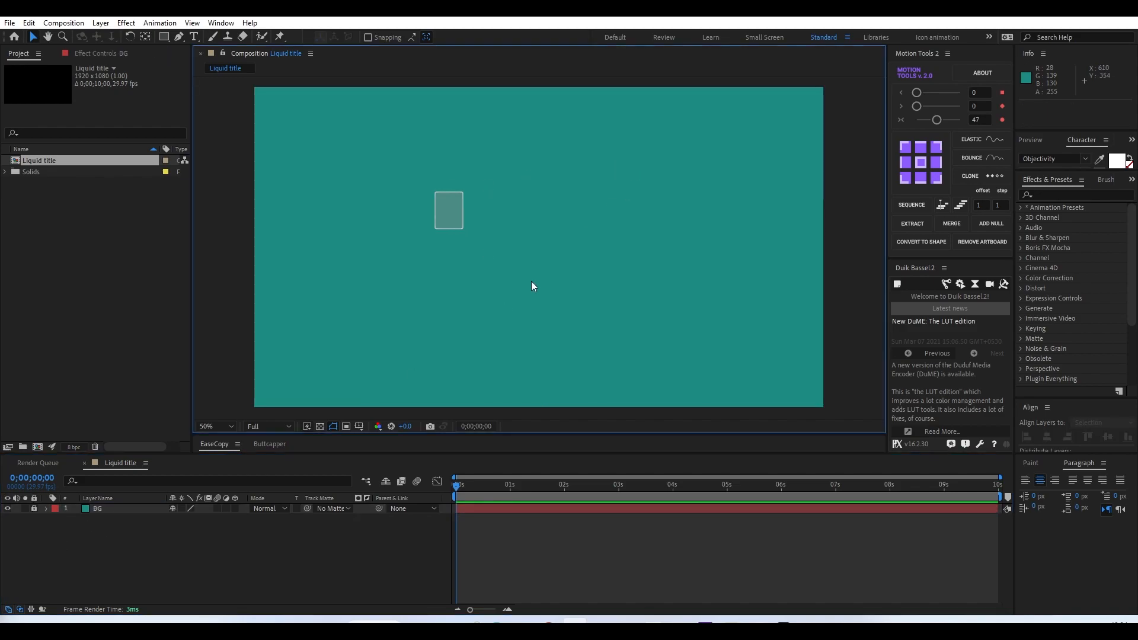
Step: Add a text layer reading "Liquid title" to the composition
left_click(193, 36)
left_click(378, 232)
type("Liquid")
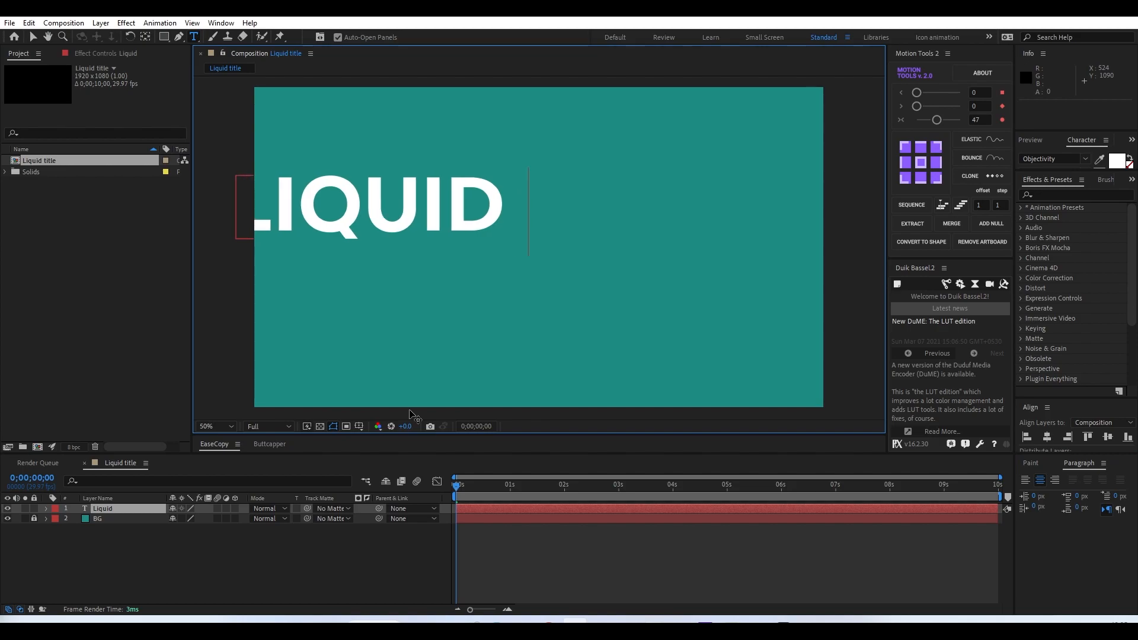
type(" tit")
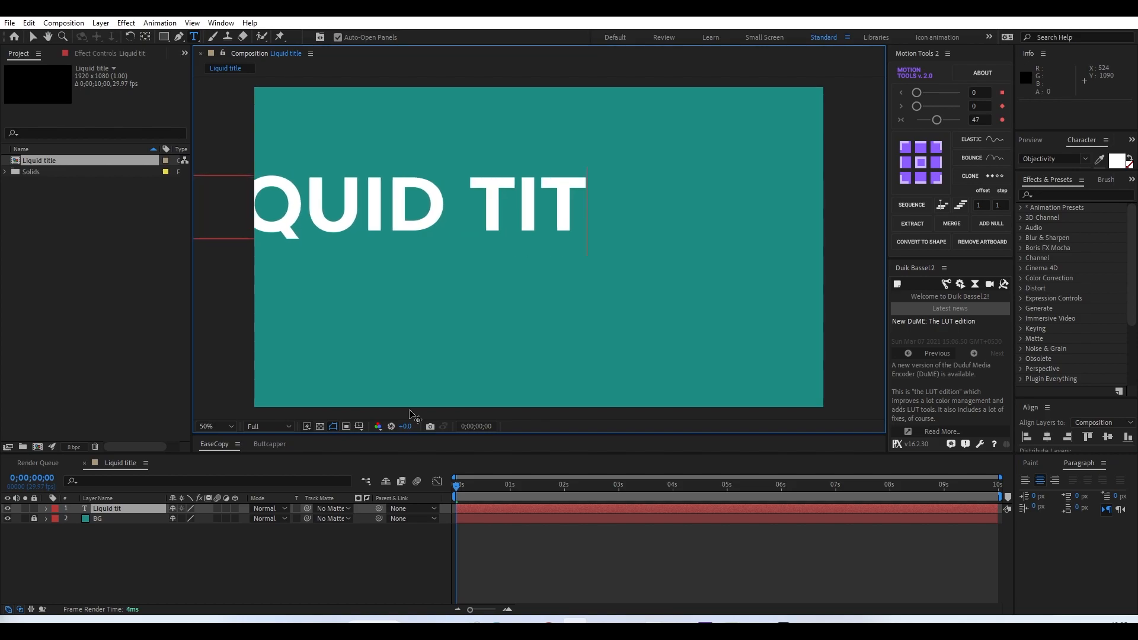
type("le")
key("KP_Enter")
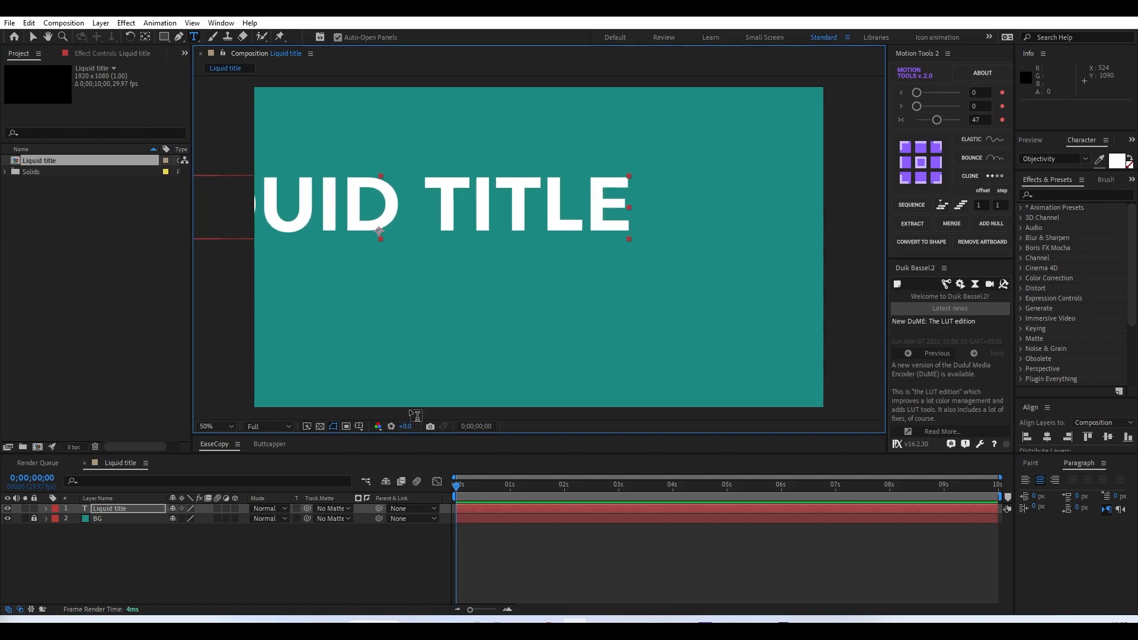
Step: Move the title near the middle of the frame and place its anchor point at the centre of the text
left_click(33, 37)
left_click_drag(356, 212, 504, 258)
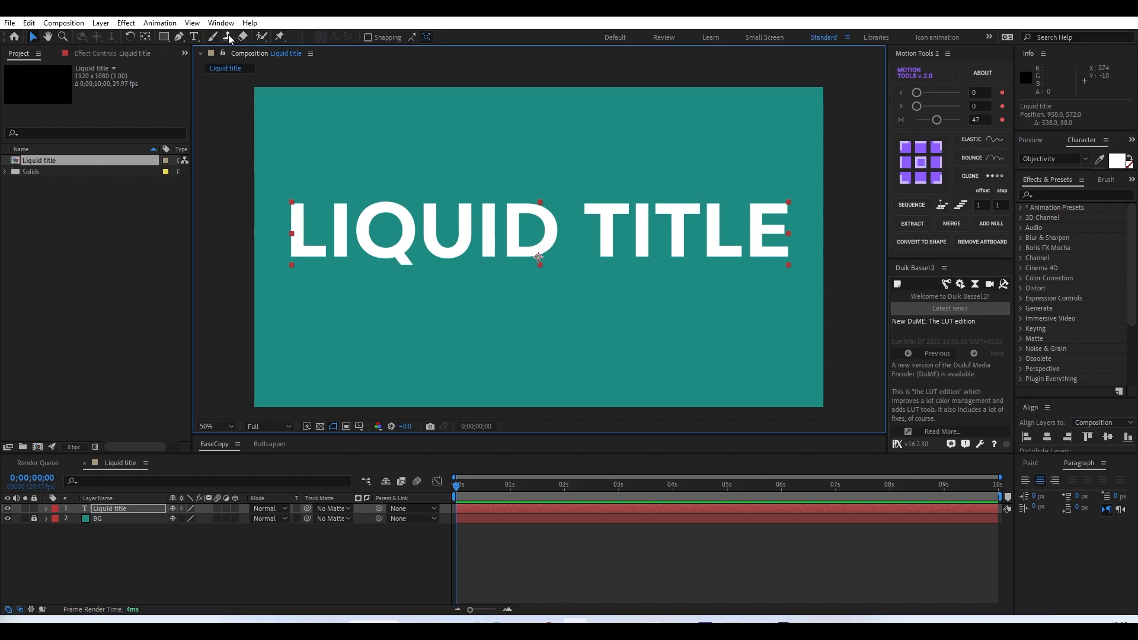
left_click(146, 37)
left_click_drag(539, 255, 544, 240)
key("v")
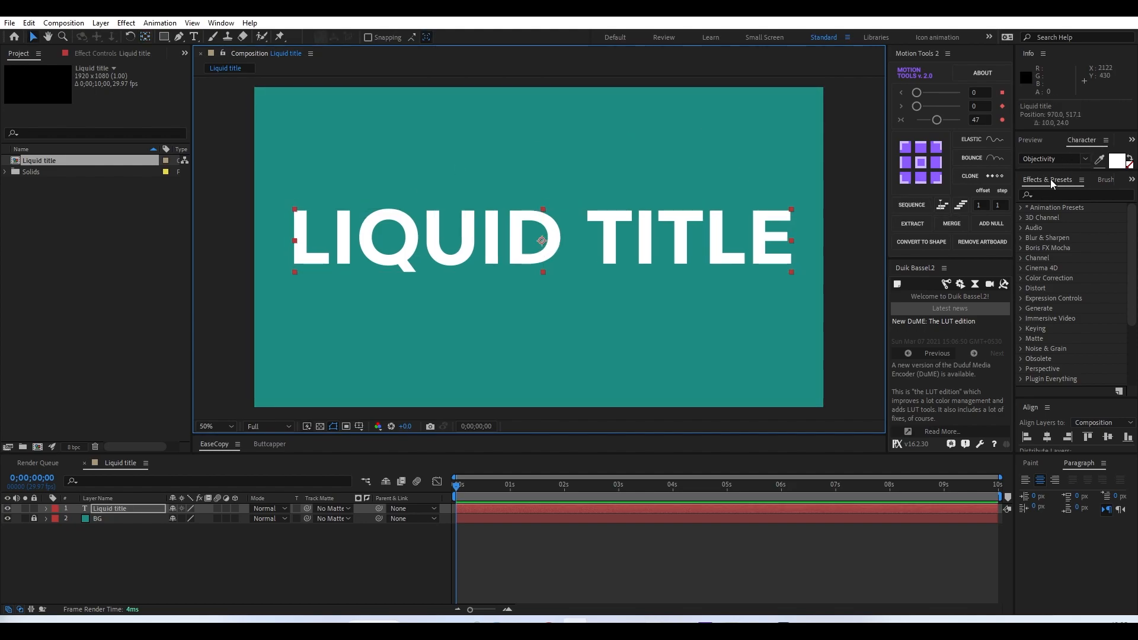
Step: Turn off All Caps for the title and capitalise its second word so it reads "Liquid Title"
left_click_drag(1055, 171, 1046, 292)
left_click(1075, 270)
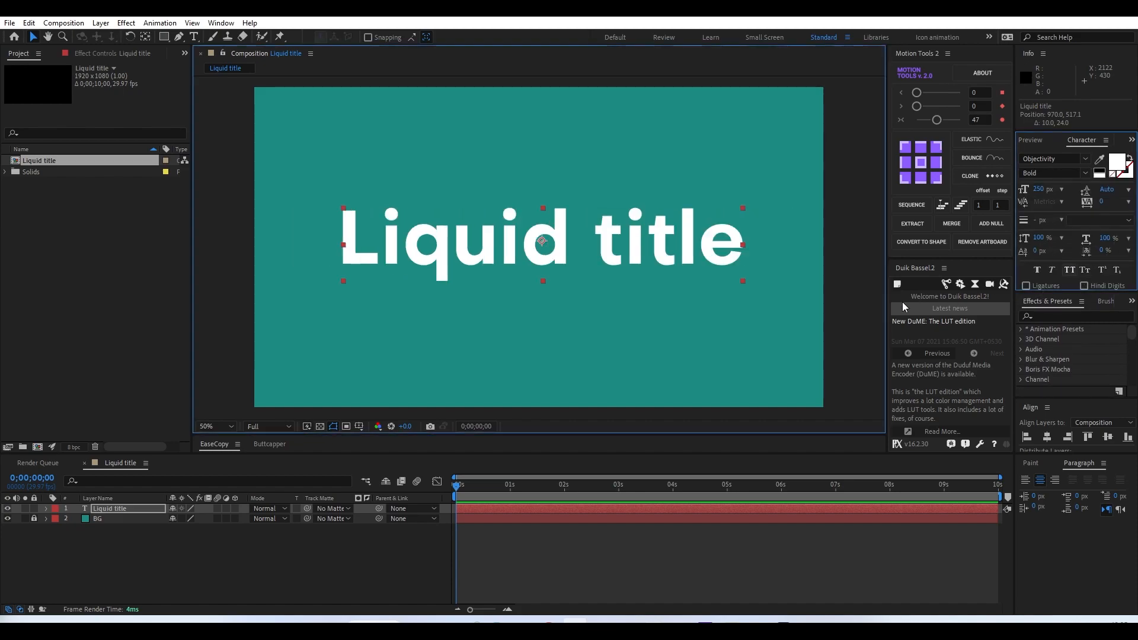
double_click(615, 244)
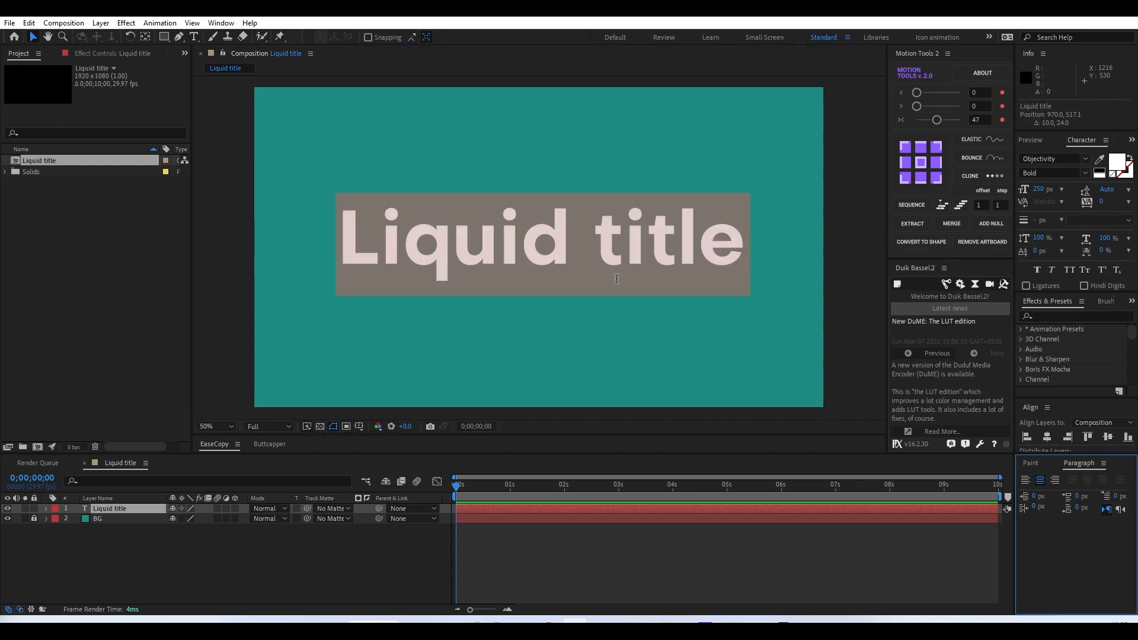
left_click(625, 239)
key("BackSpace")
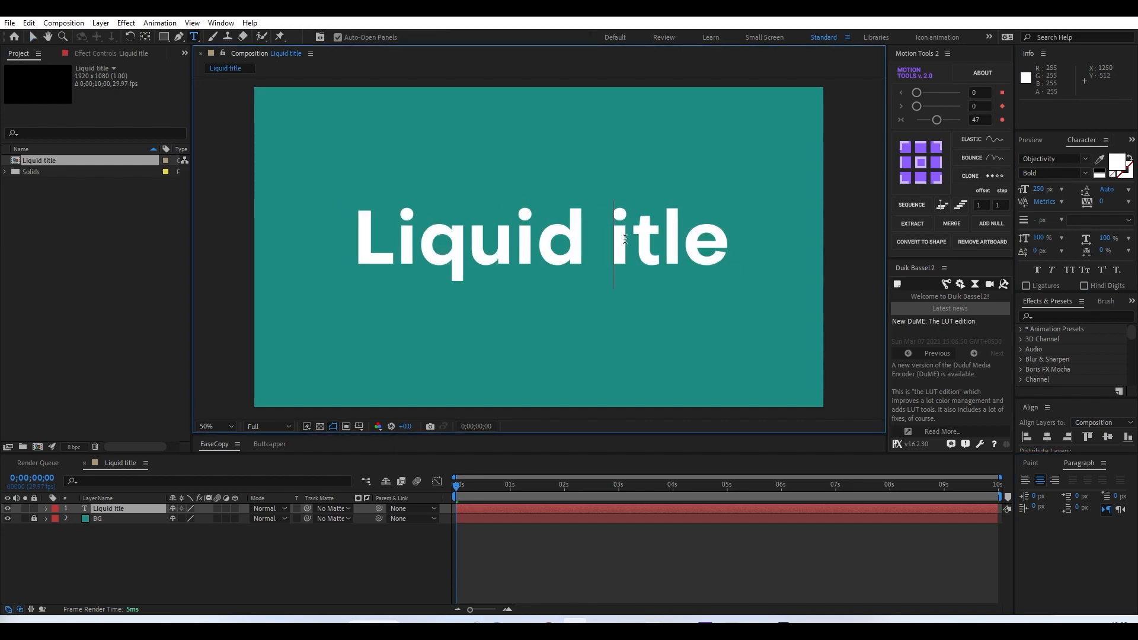
type("T")
key("Escape")
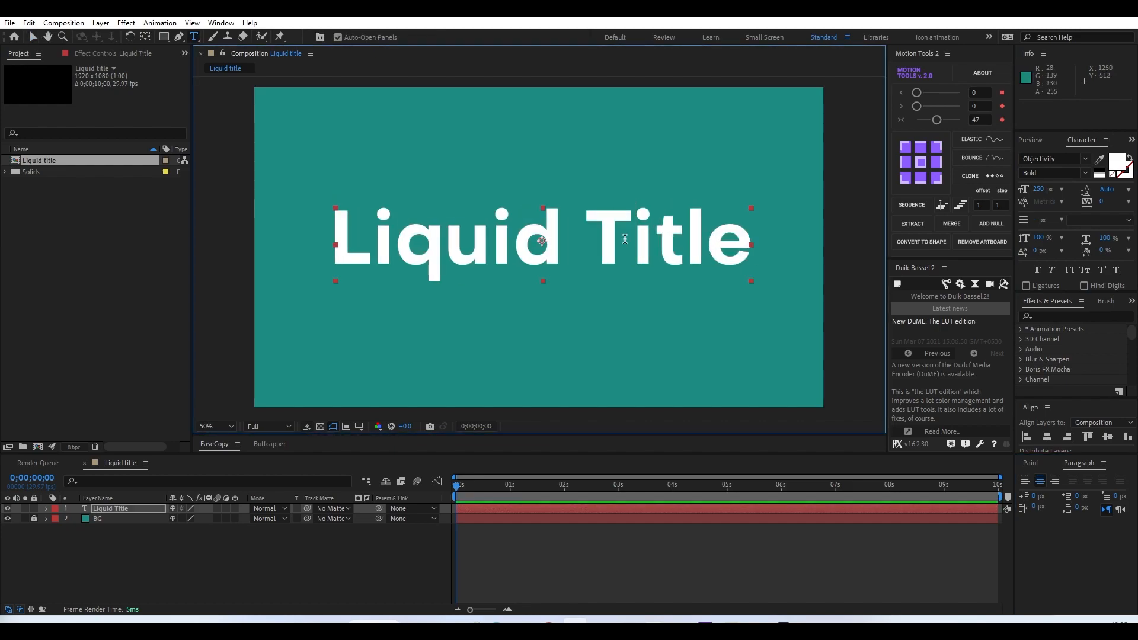
left_click(32, 37)
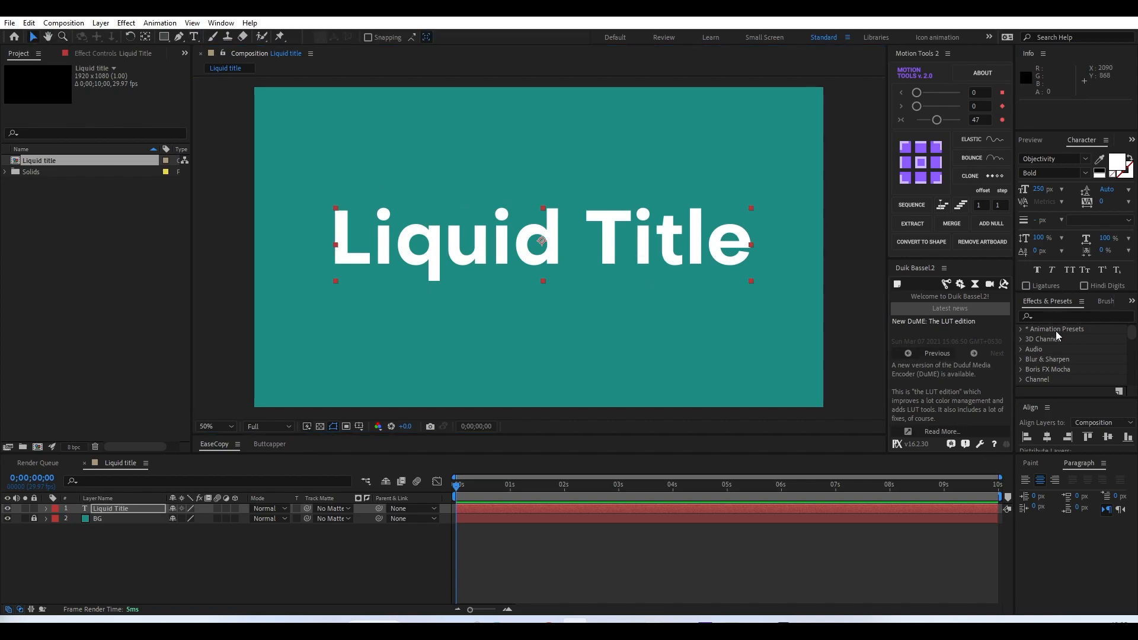
Step: Centre the title horizontally and vertically in the composition and hide its layer
left_click(1048, 437)
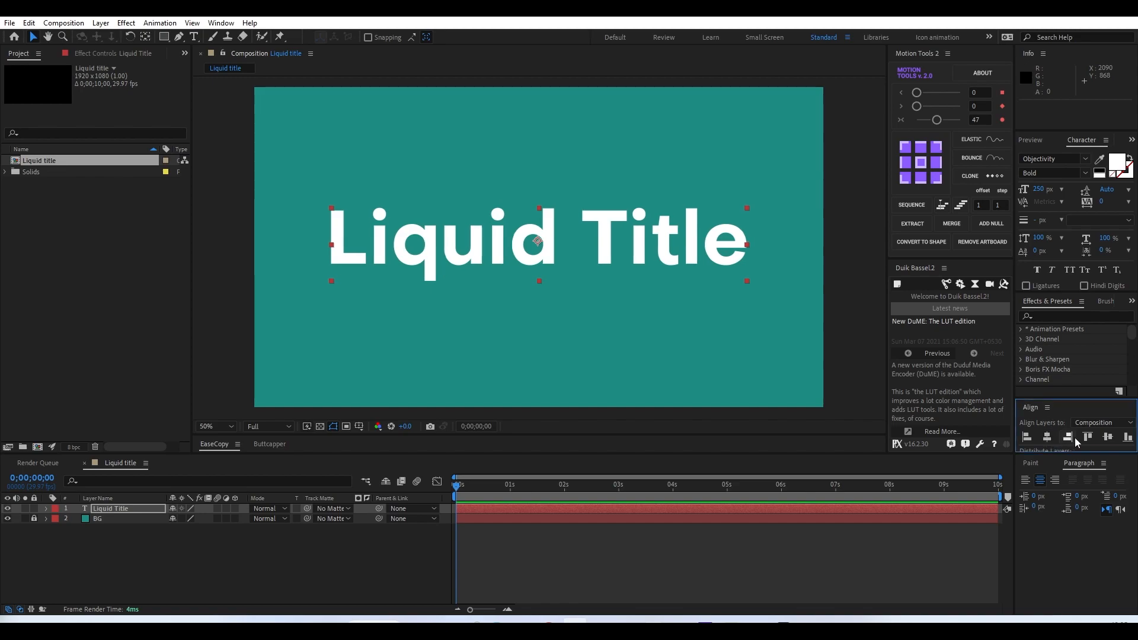
left_click(1107, 439)
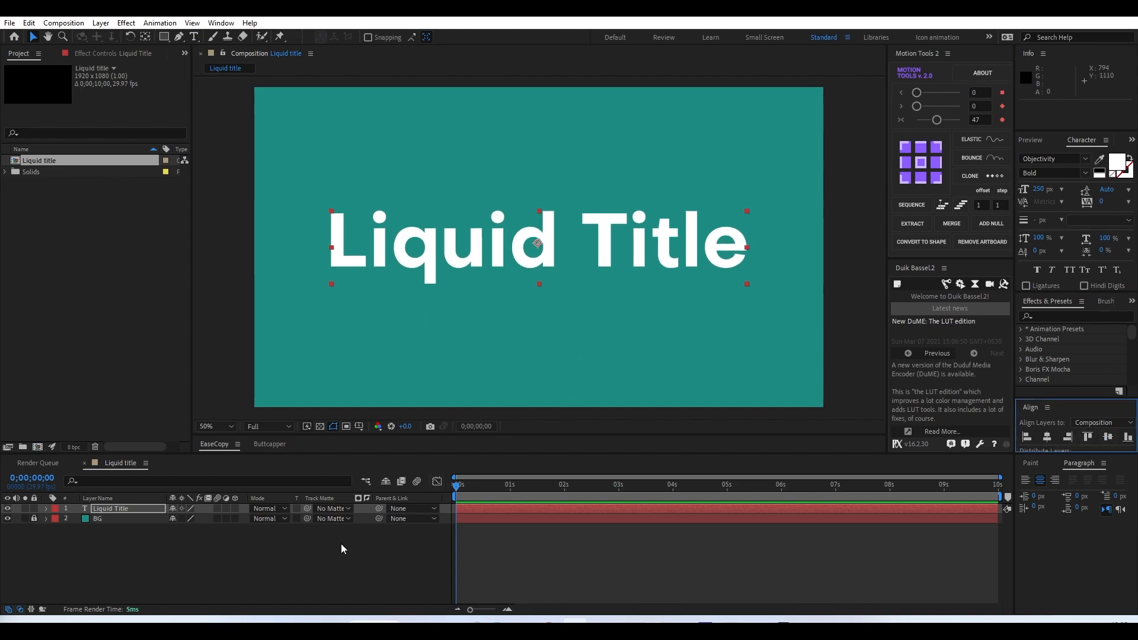
left_click(295, 578)
left_click(8, 510)
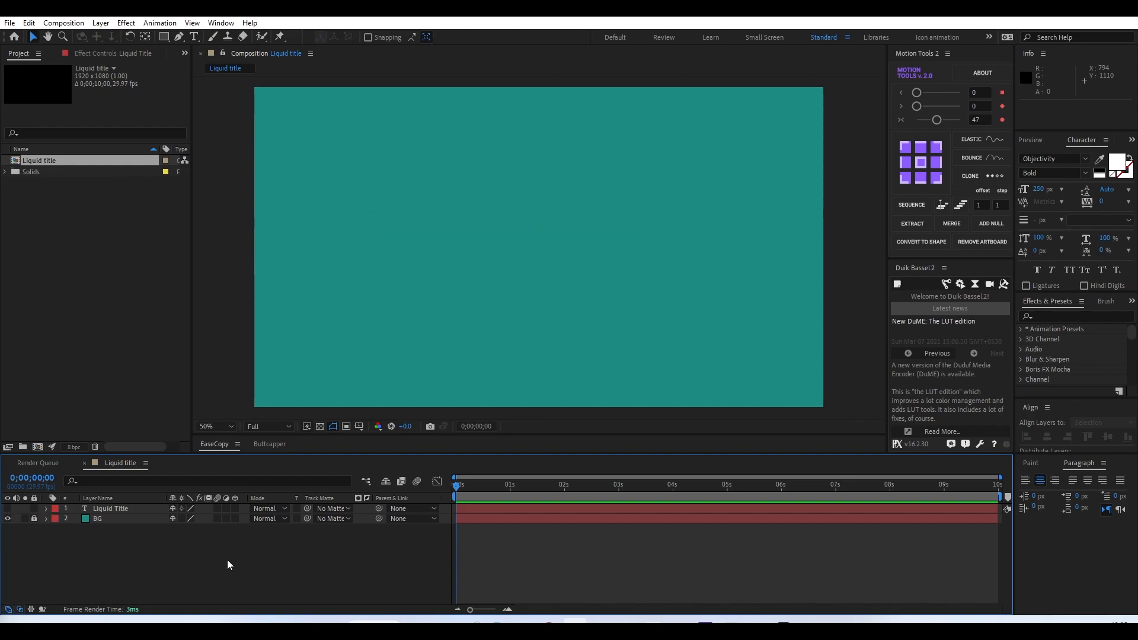
Step: Set the Rectangle tool's fill to a linear gradient and remove the gradient's middle color stop
left_click(161, 36)
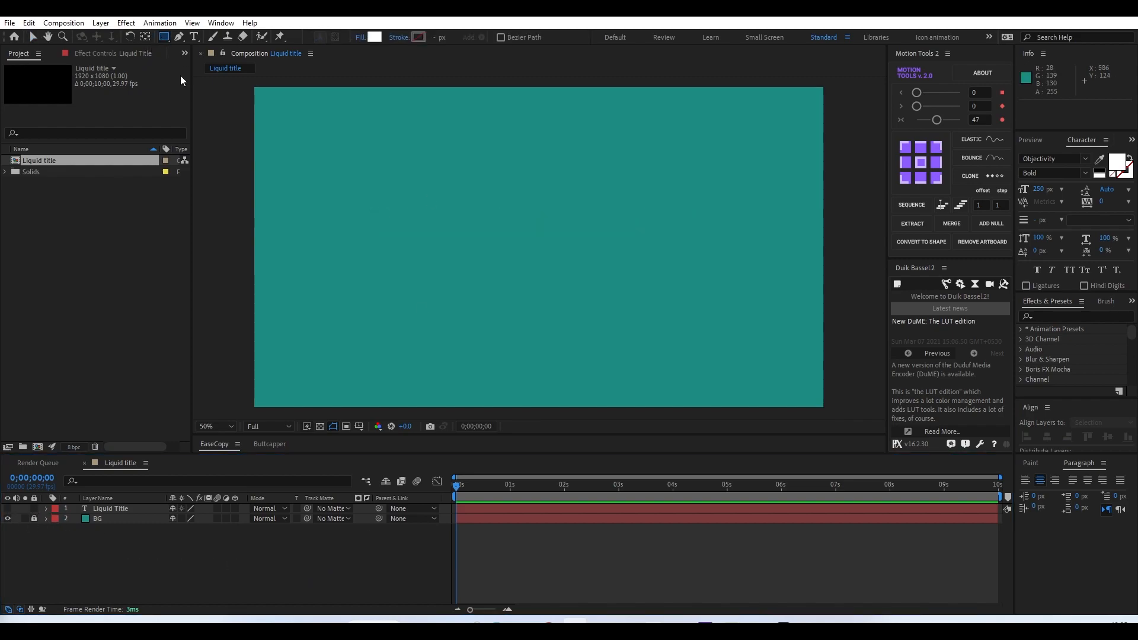
left_click(360, 37)
left_click(437, 236)
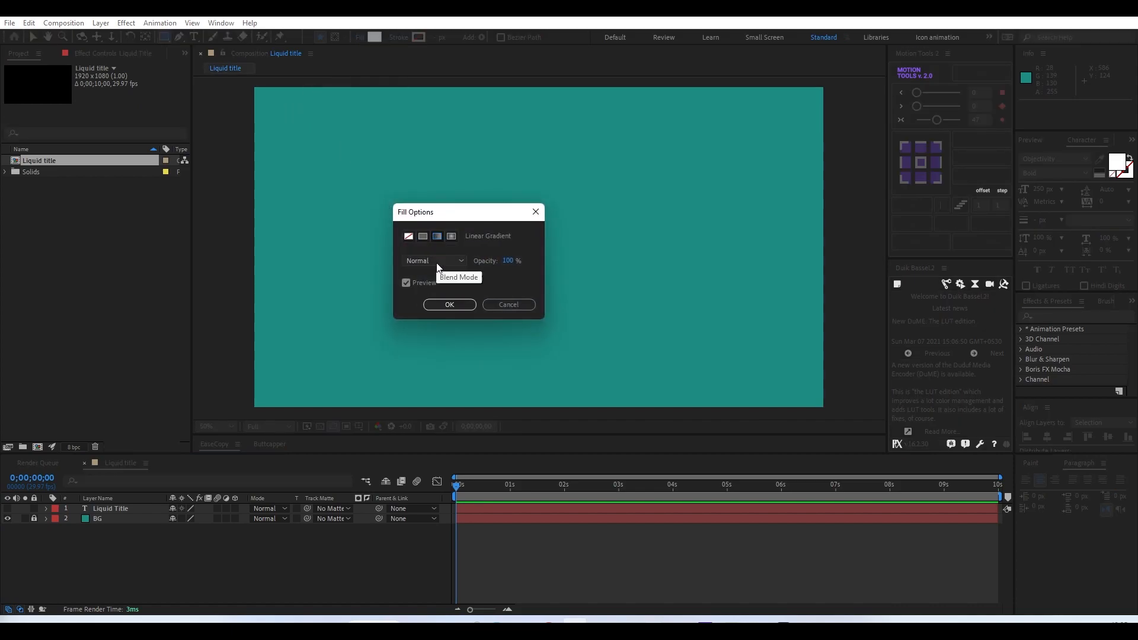
left_click(445, 305)
left_click(374, 37)
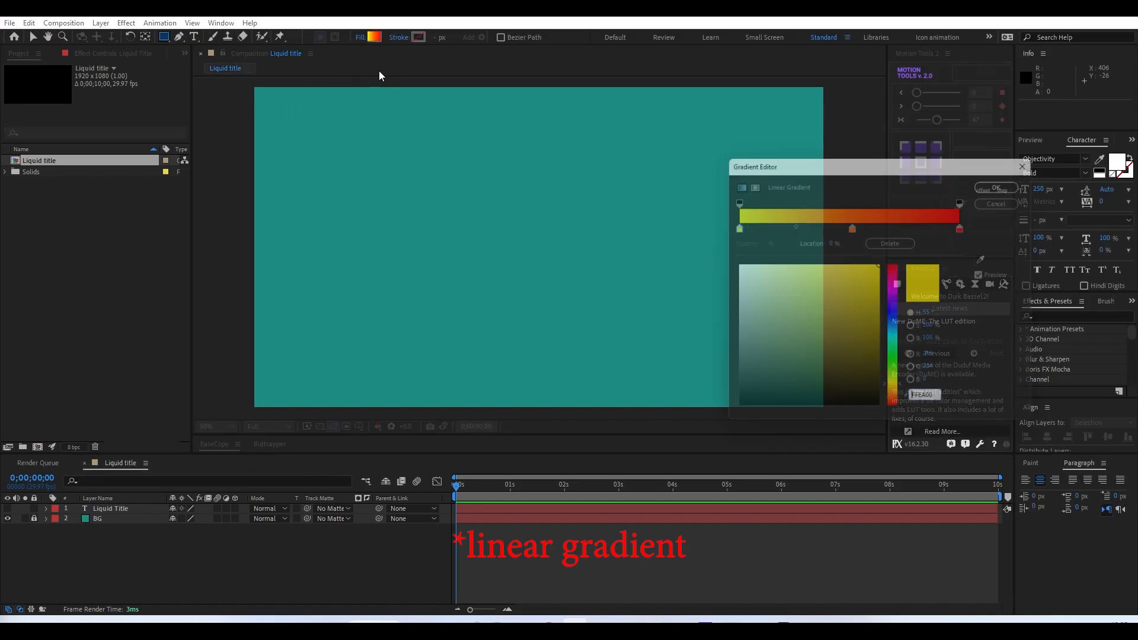
left_click_drag(853, 226, 853, 259)
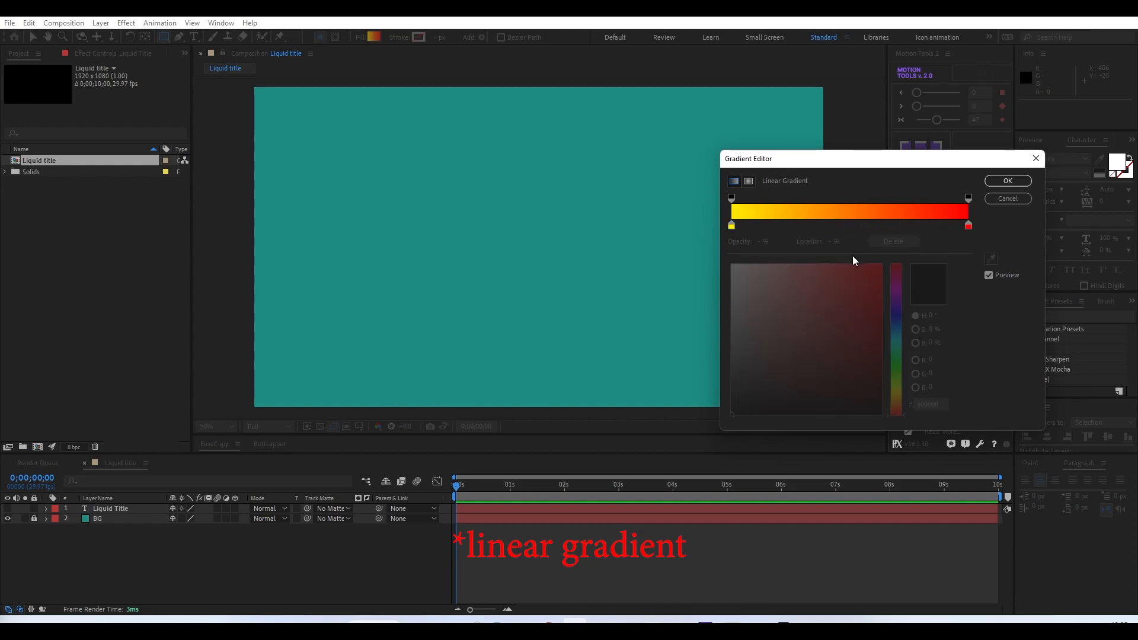
left_click_drag(849, 168, 734, 168)
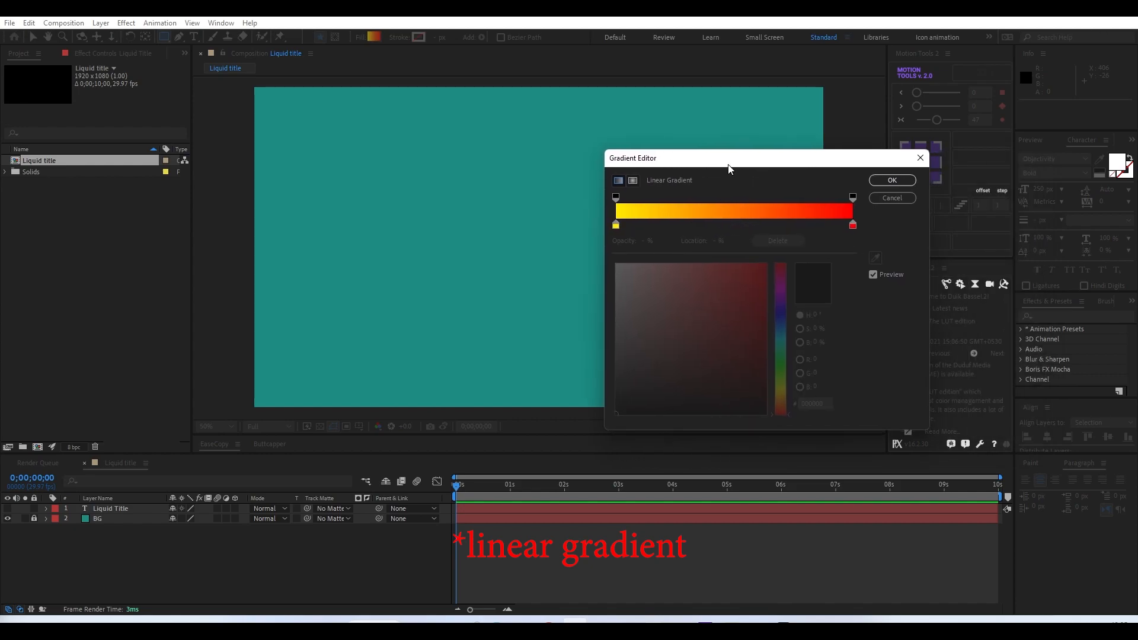
Step: Change the gradient's yellow starting stop to a bright medium blue
left_click(617, 226)
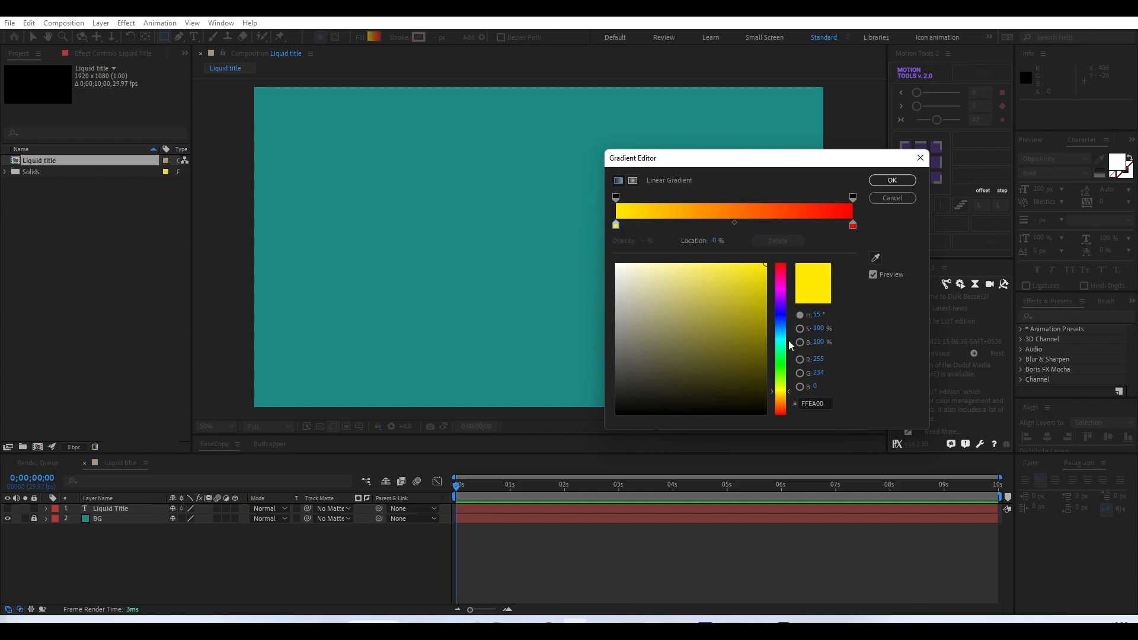
mouse_move(787, 347)
left_mouse_down()
mouse_move(780, 323)
mouse_move(780, 341)
mouse_move(749, 306)
mouse_move(749, 290)
left_mouse_up()
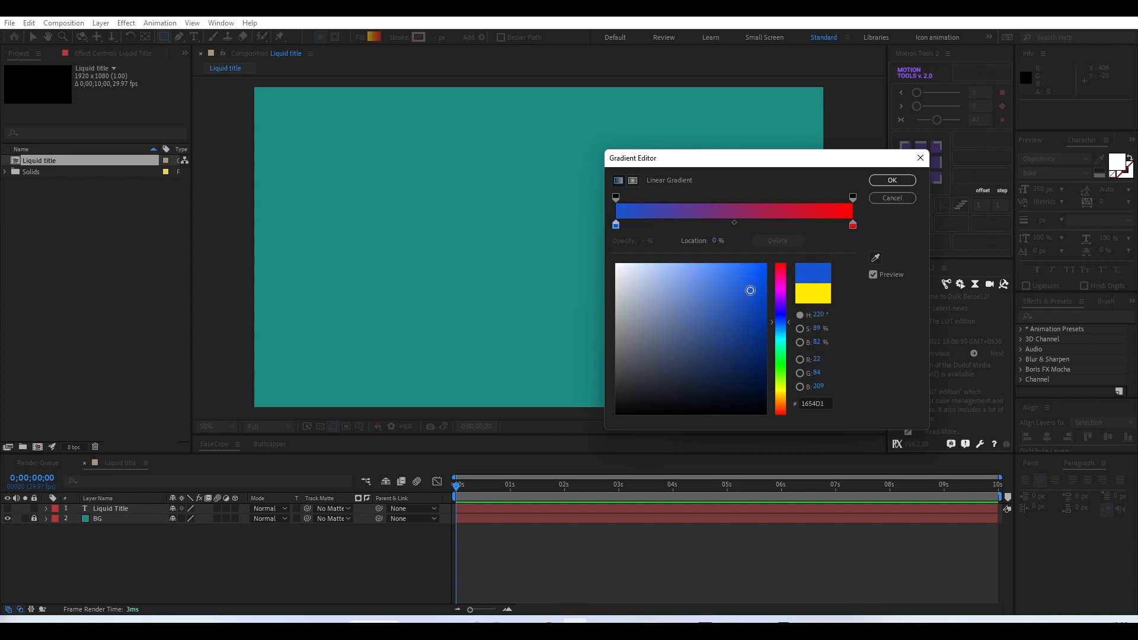
left_click(780, 327)
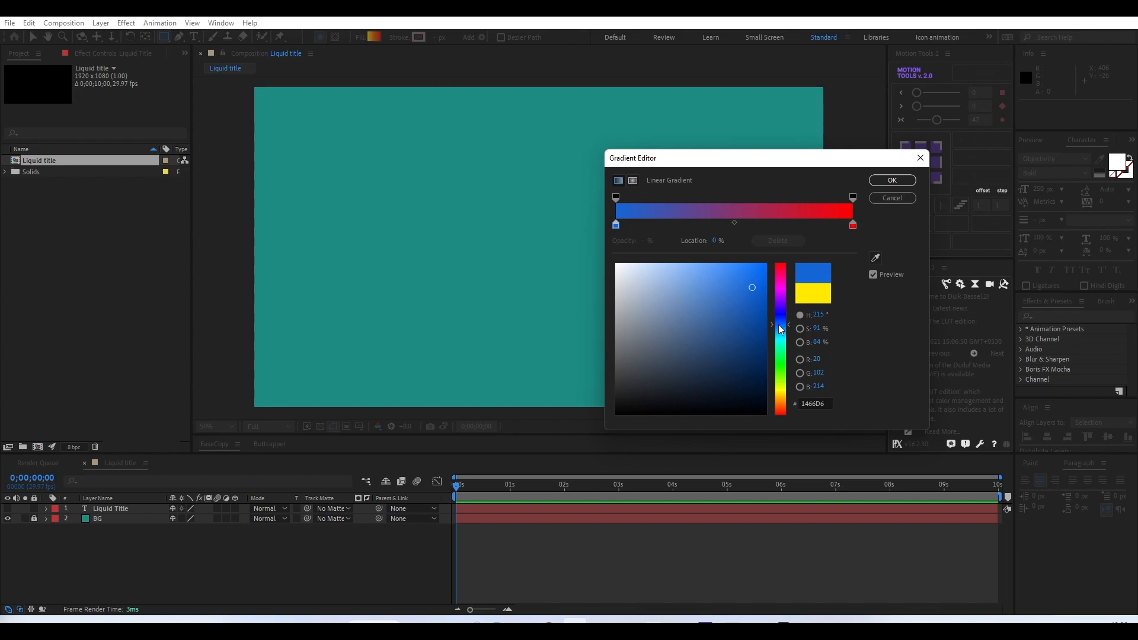
left_click(753, 277)
left_click_drag(753, 276, 751, 273)
Step: Set the gradient's red end stop to light blue 00A8FF and apply the gradient
left_click(853, 226)
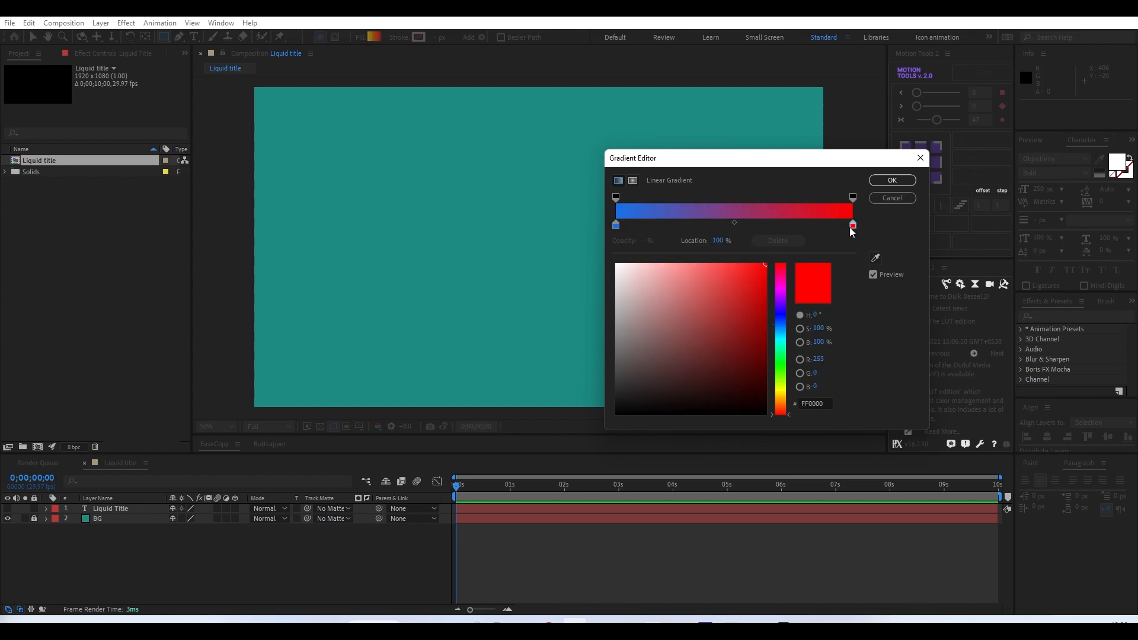
left_click_drag(776, 334, 780, 336)
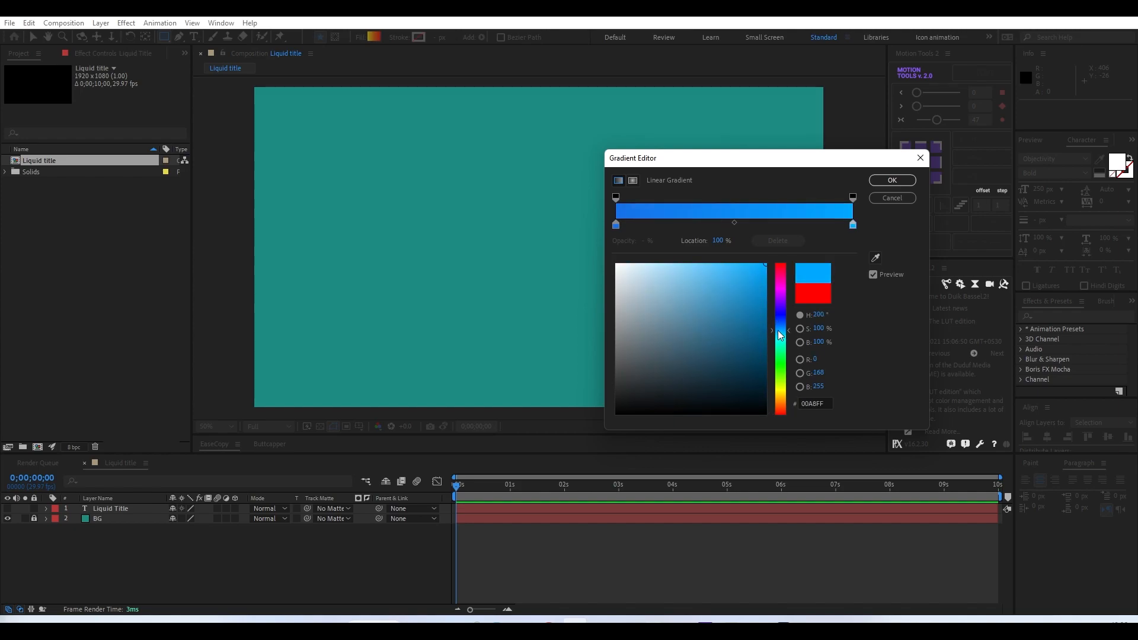
left_click(892, 180)
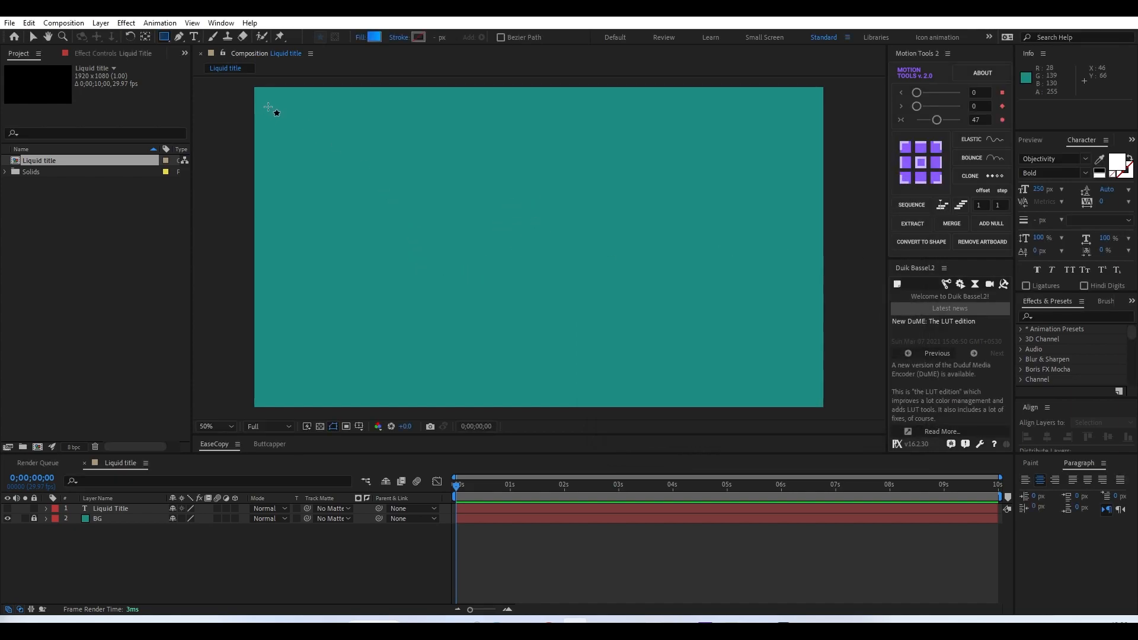
Step: Draw a rectangle about 1956 × 988 px across the full frame width, leaving thin background strips above and below
mouse_move(268, 107)
left_mouse_down()
mouse_move(345, 219)
mouse_move(564, 318)
mouse_move(818, 397)
mouse_move(794, 400)
mouse_move(831, 396)
left_mouse_up()
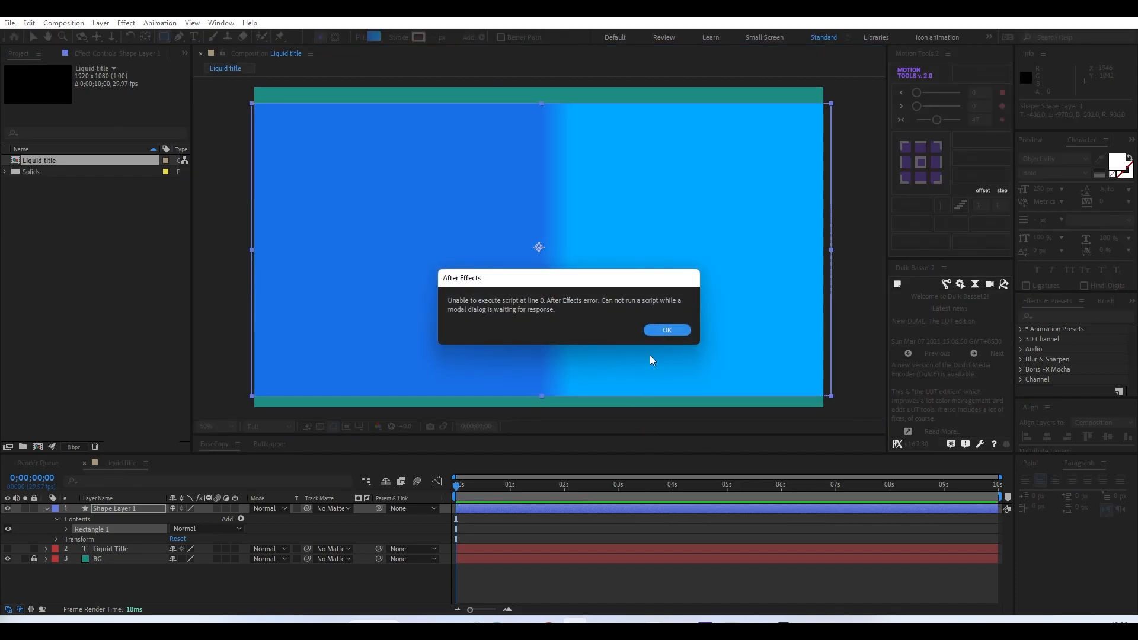
left_click(665, 330)
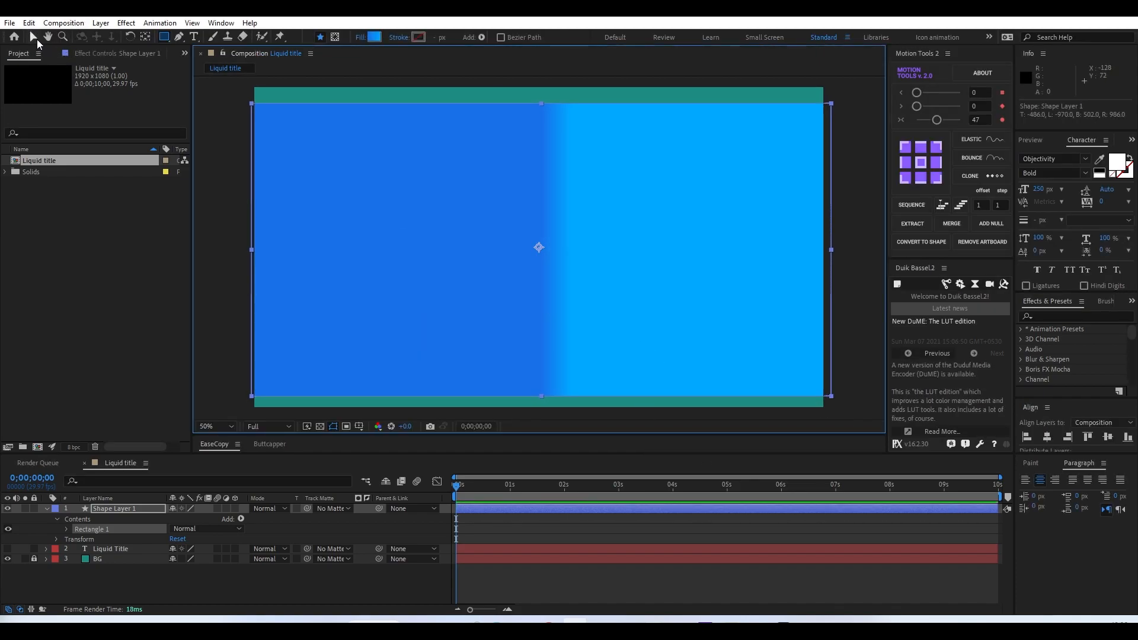
left_click(37, 39)
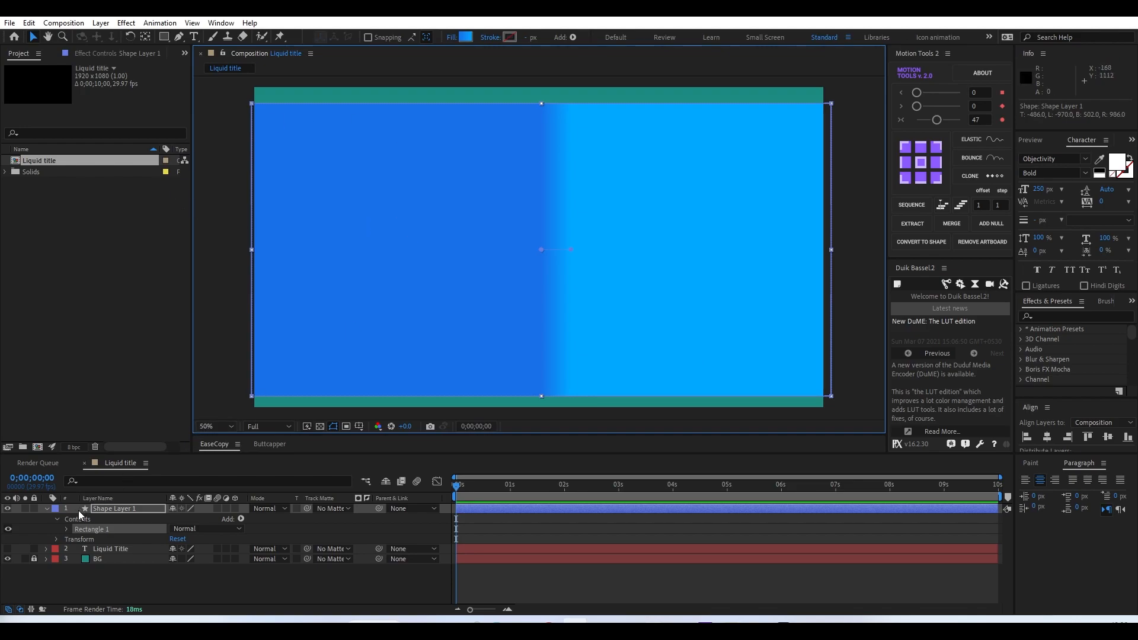
Step: Convert the rectangle's path to a Bezier path and collapse the shape layer
left_click(66, 529)
right_click(108, 541)
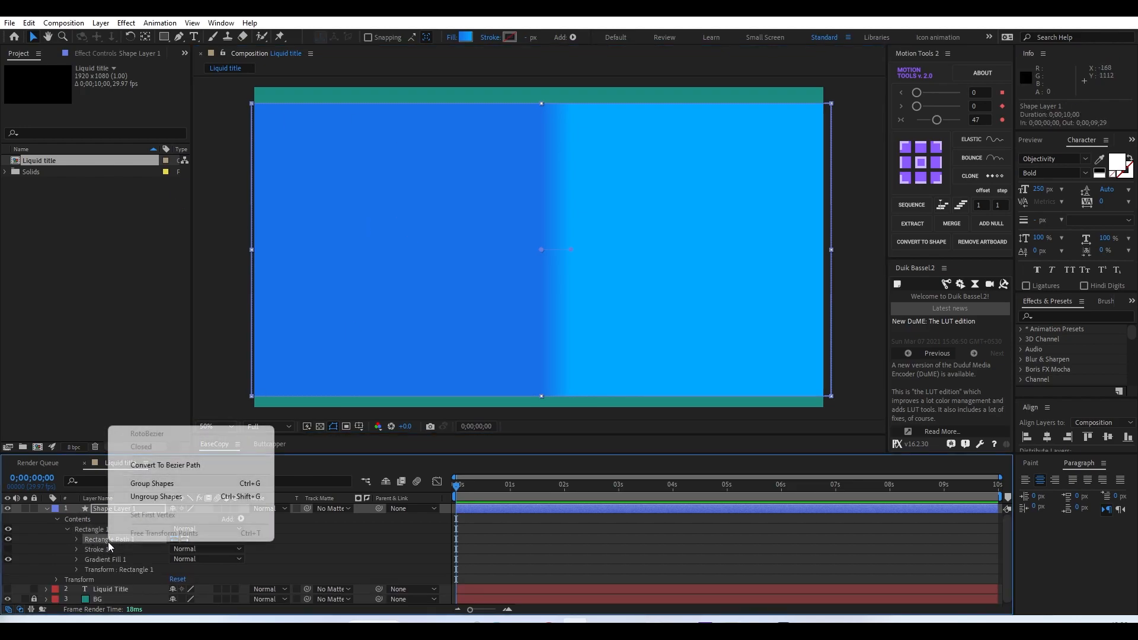
left_click(156, 467)
left_click(42, 514)
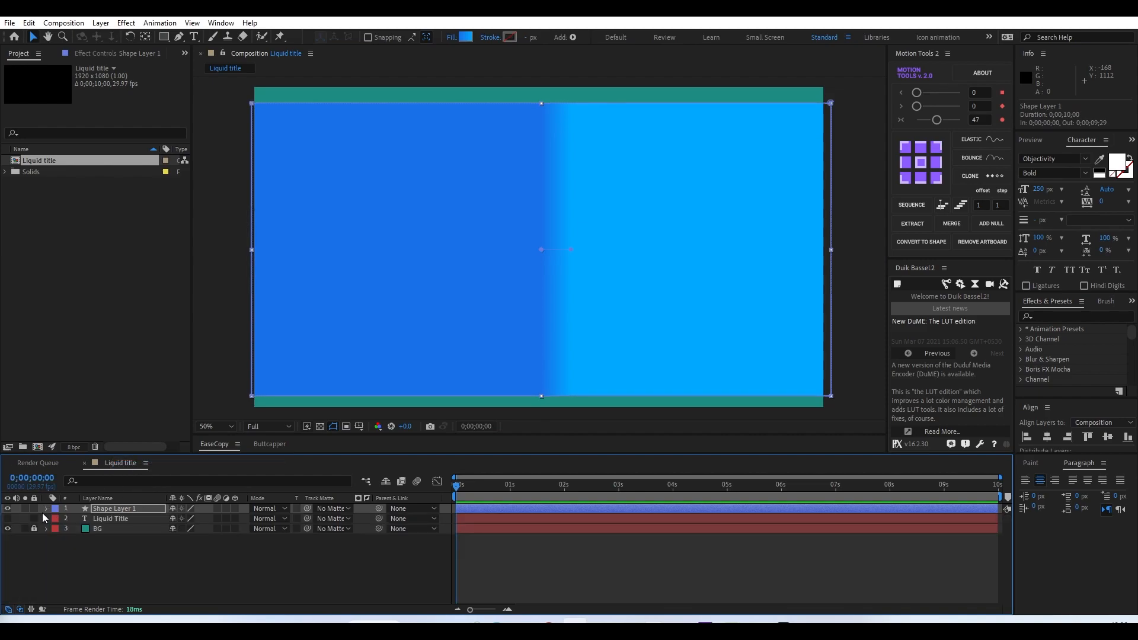
Step: Unhide the Liquid Title layer and move it above the shape layer
left_click(7, 519)
left_click(110, 520)
left_click_drag(112, 520, 105, 508)
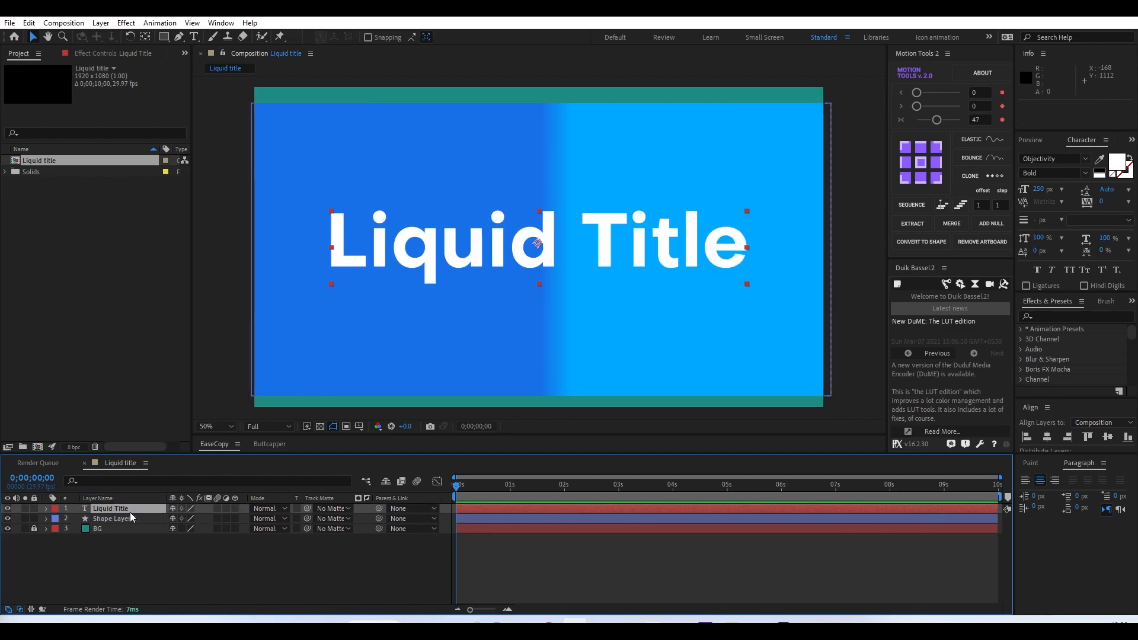
Step: Lower the Liquid Title layer's opacity to 30% and lock the layer
key("t")
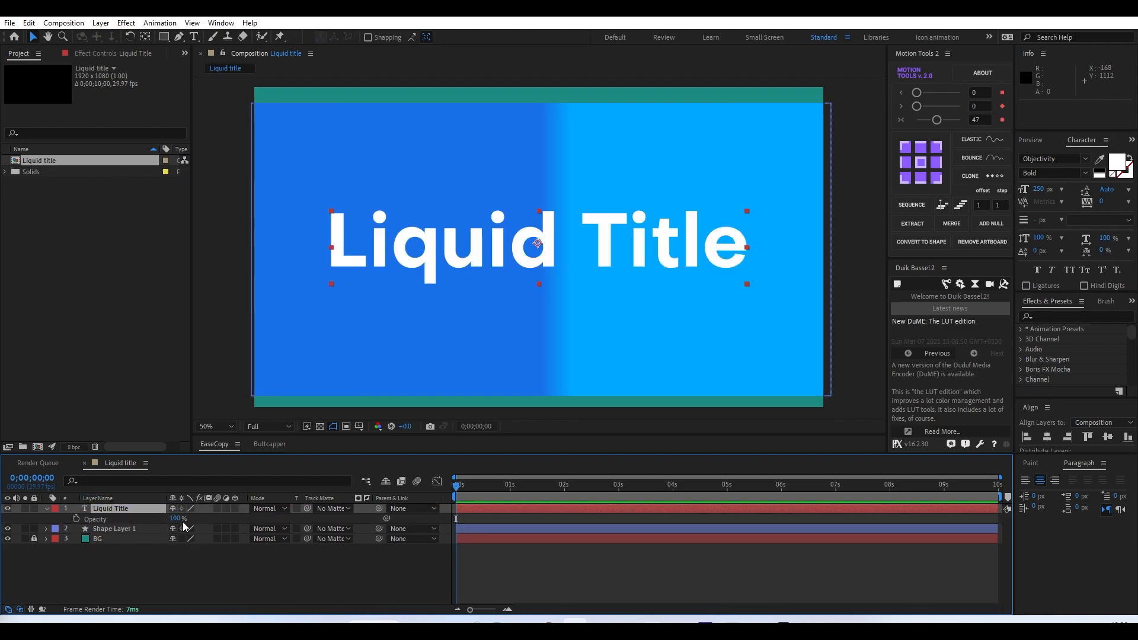
left_click_drag(178, 519, 136, 519)
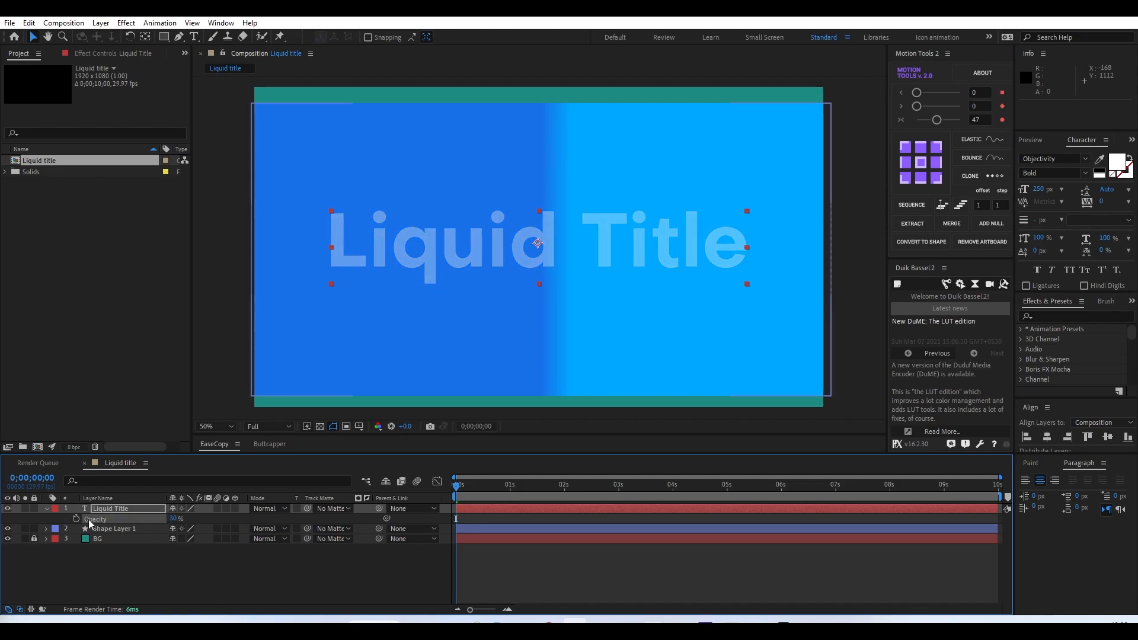
left_click(34, 507)
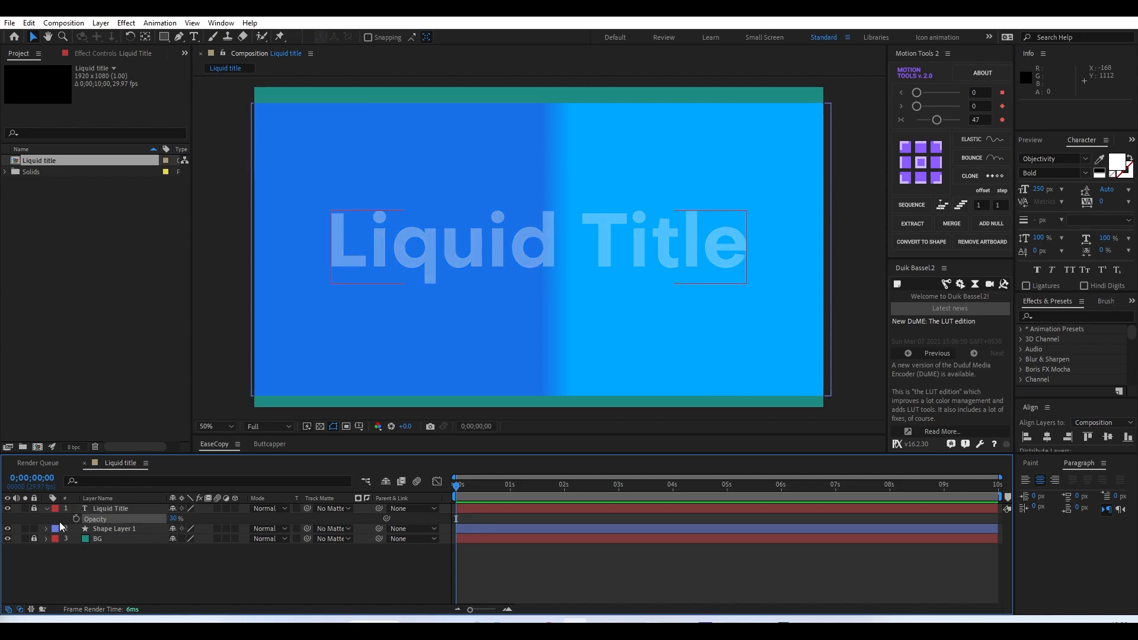
Step: Move Shape Layer 1 up about 50 px so its upper edge meets the top of the frame
left_click(118, 531)
mouse_move(426, 326)
left_mouse_down()
mouse_move(432, 268)
mouse_move(424, 311)
left_mouse_up()
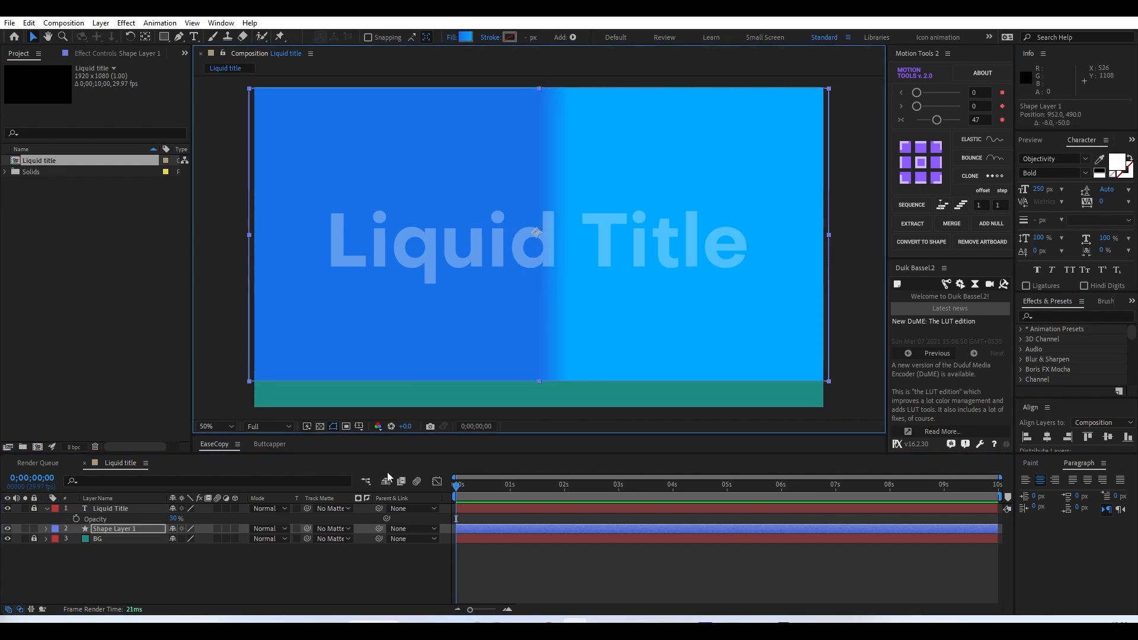
Step: Keyframe the rectangle's path at 5 seconds, and at 0 seconds lower its two upper vertices to a thin strip below the title
left_click(46, 528)
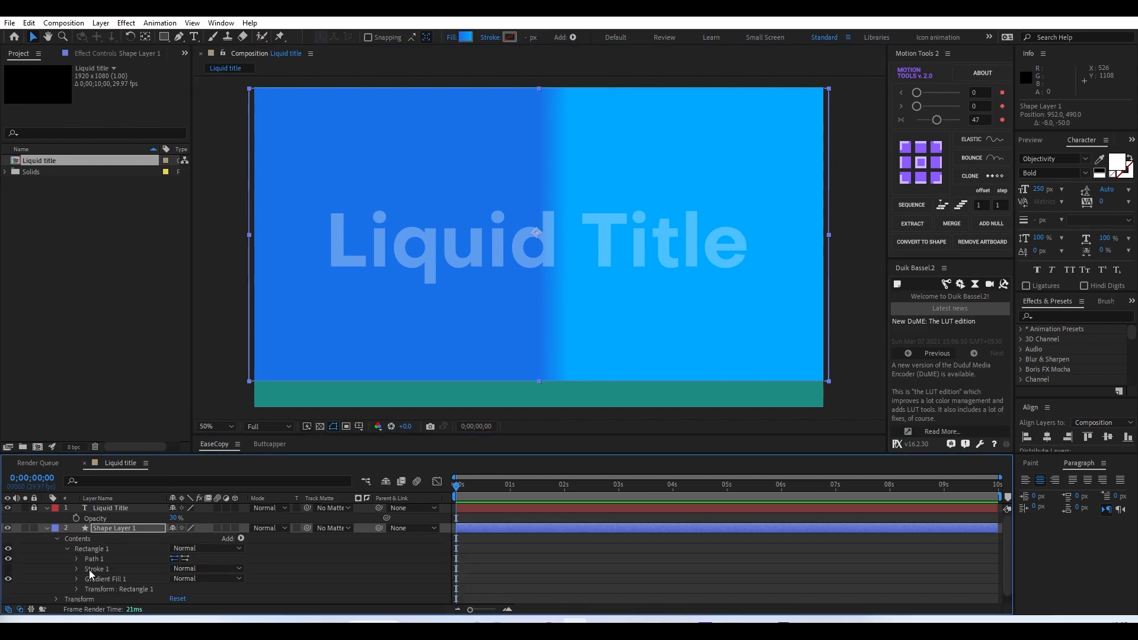
left_click(76, 559)
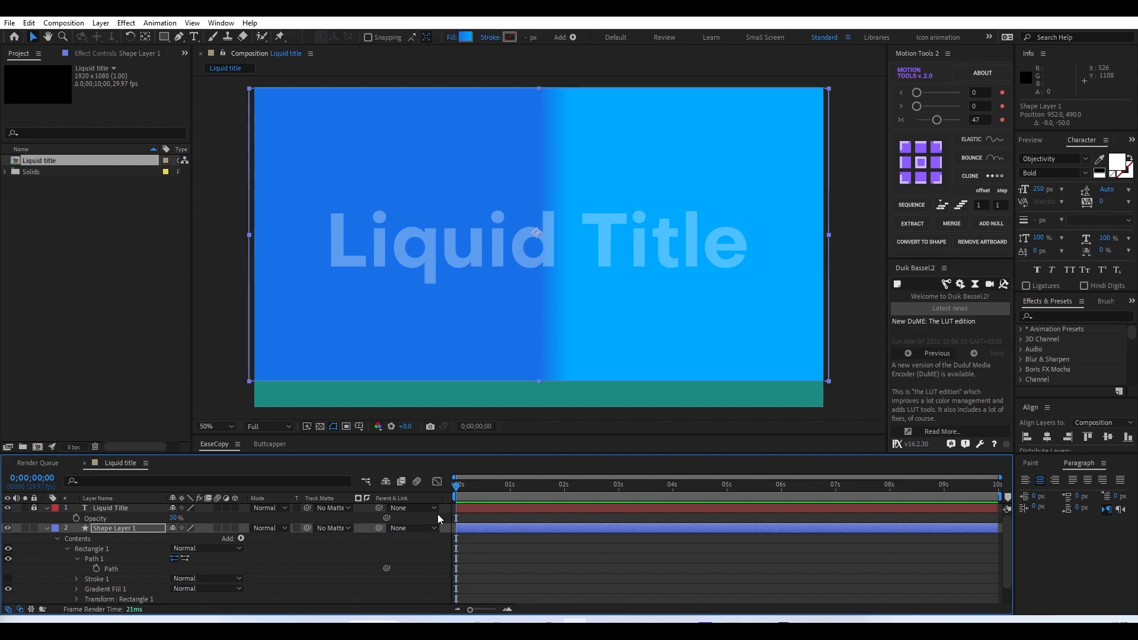
left_click_drag(525, 493, 728, 487)
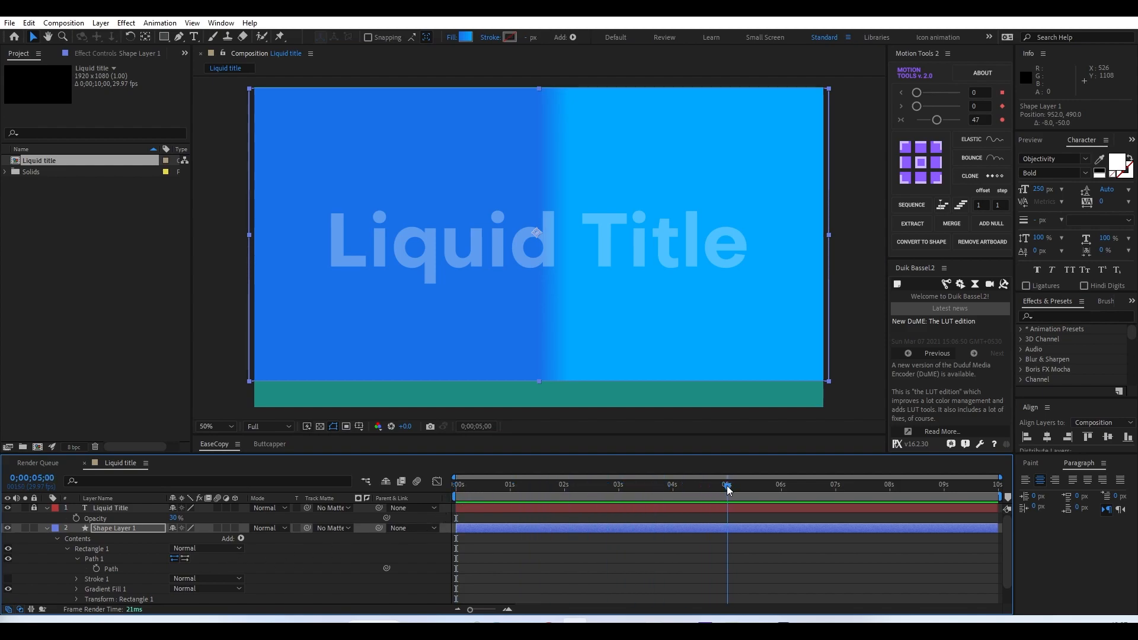
left_click(97, 569)
key("Home")
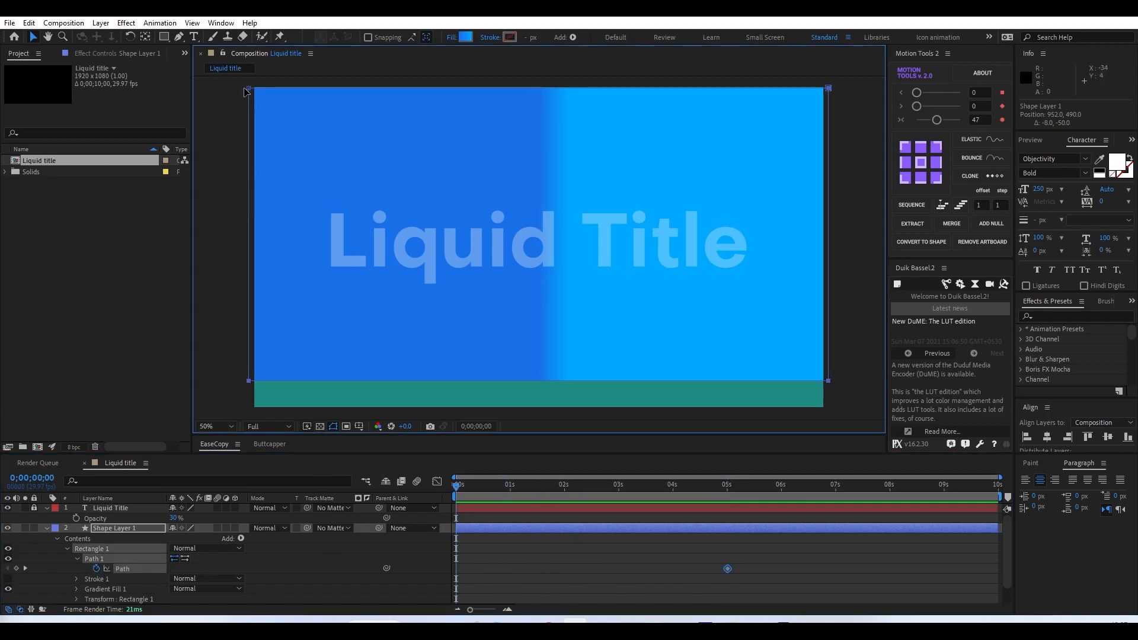
left_click_drag(234, 84, 812, 336)
left_click_drag(475, 486, 734, 489)
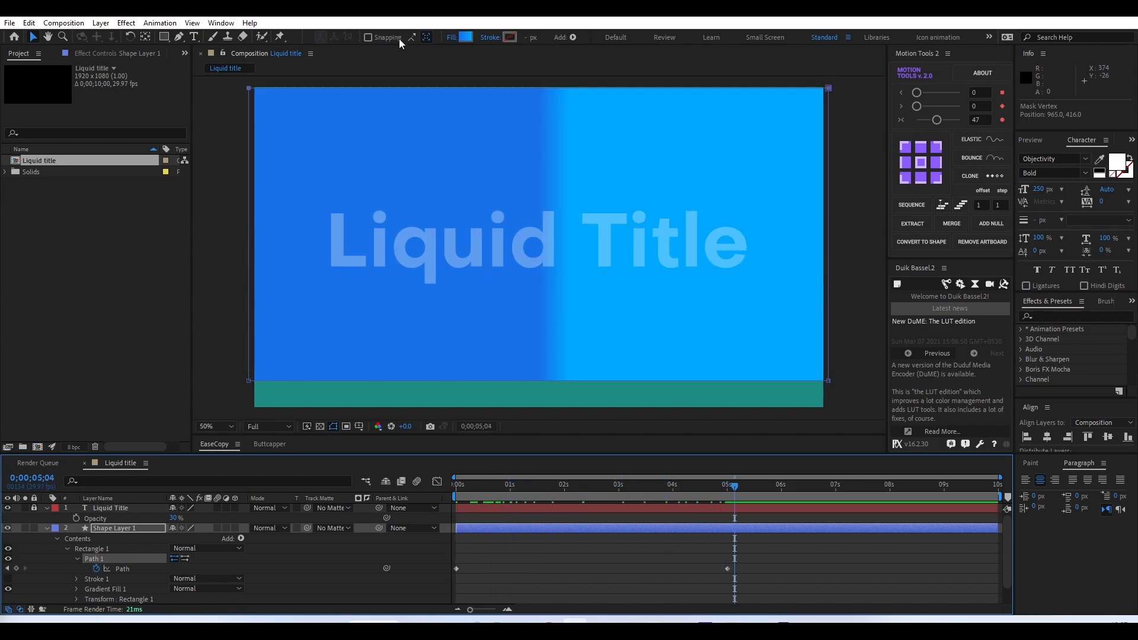
Step: Reorient the rectangle's linear gradient vertically, running from dark blue near its lower edge to light blue at its upper edge
left_click(467, 37)
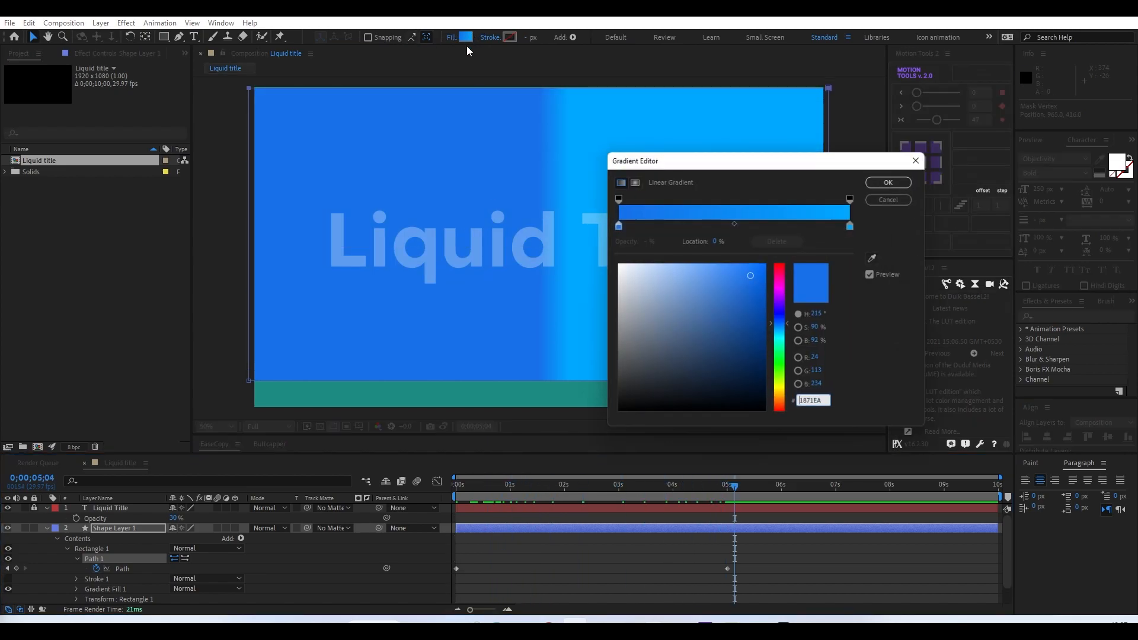
left_click(884, 181)
left_click_drag(540, 236, 542, 372)
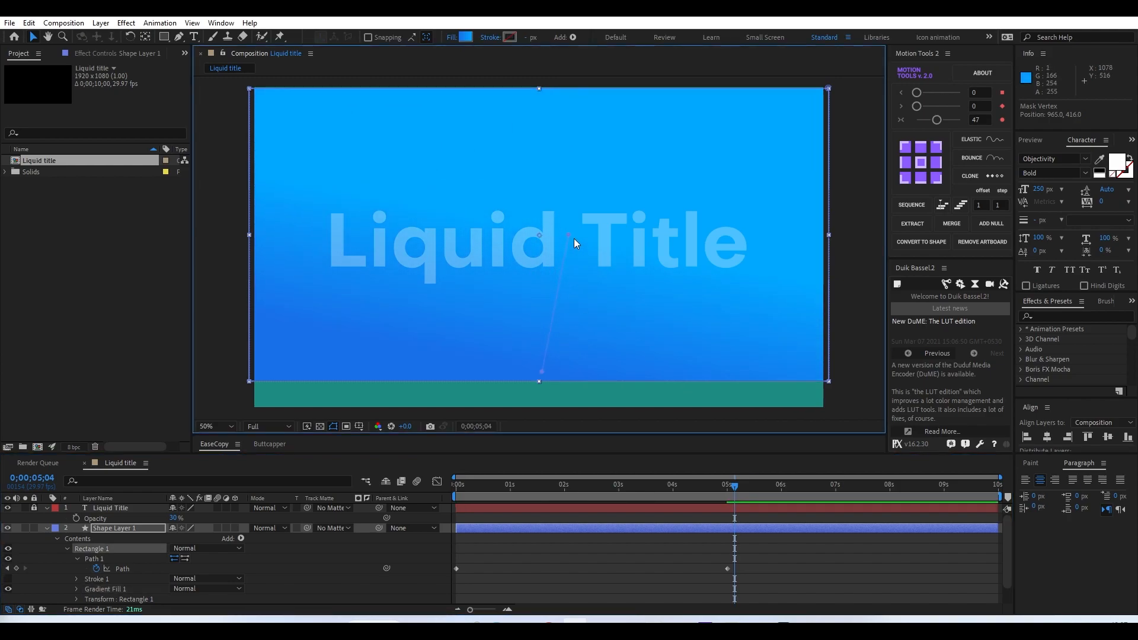
left_click_drag(569, 233, 537, 103)
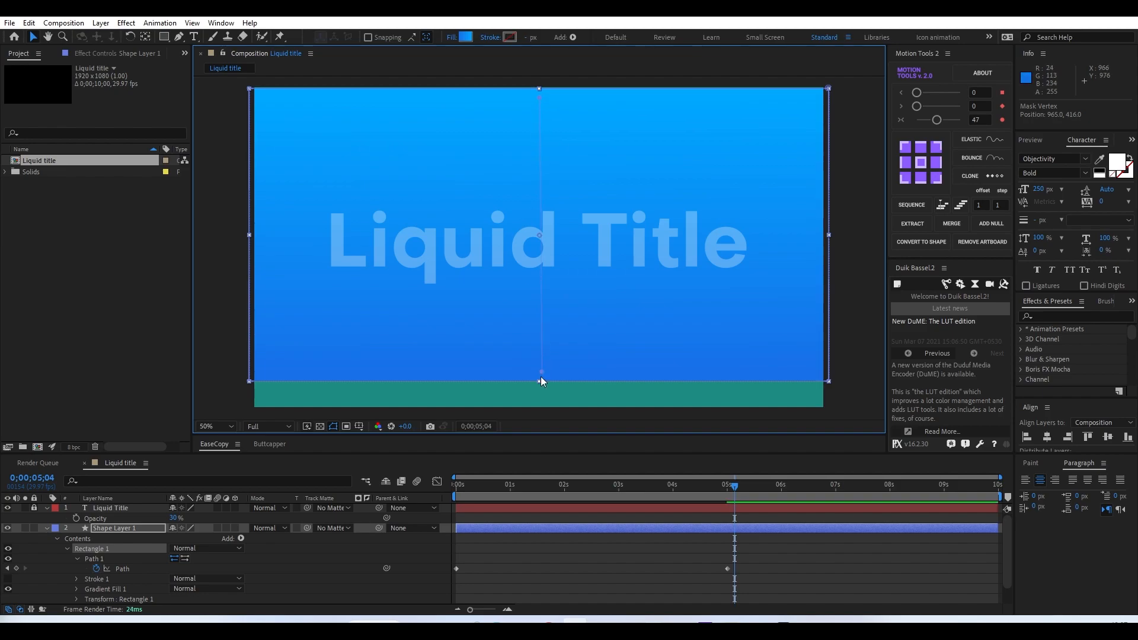
left_click_drag(540, 374, 542, 347)
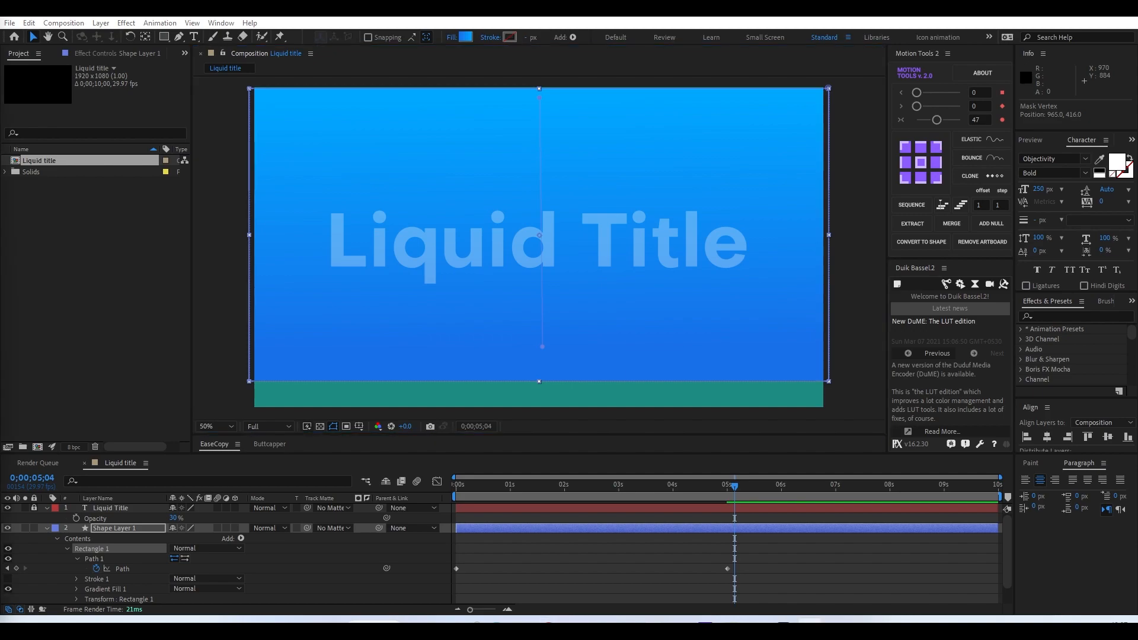
left_click(521, 545)
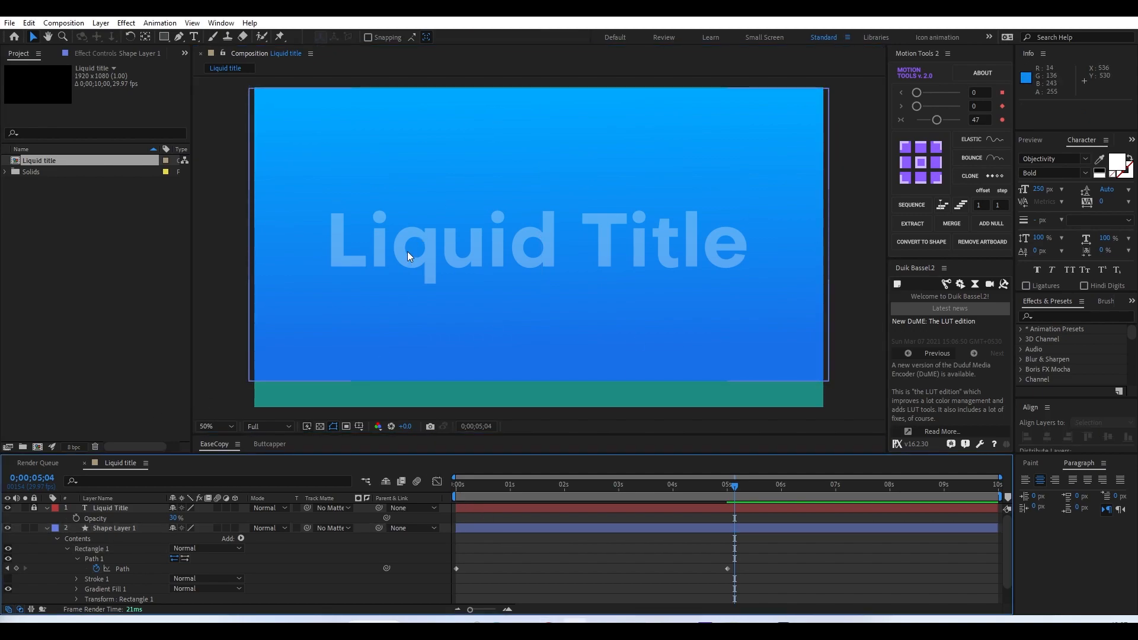
Step: Easy-ease both path keyframes, lengthen their influence handles in the speed graph, and preview the rising shape
left_click_drag(705, 485, 690, 528)
mouse_move(804, 556)
left_mouse_down()
mouse_move(685, 578)
mouse_move(363, 600)
left_mouse_up()
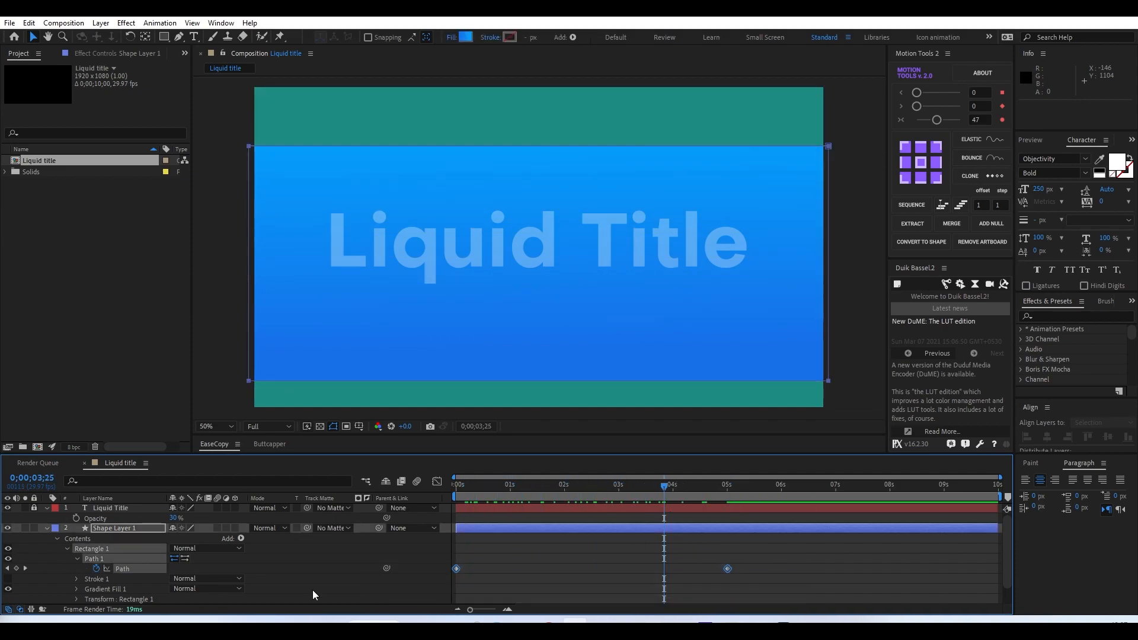
left_click(436, 481)
left_click_drag(794, 556, 399, 593)
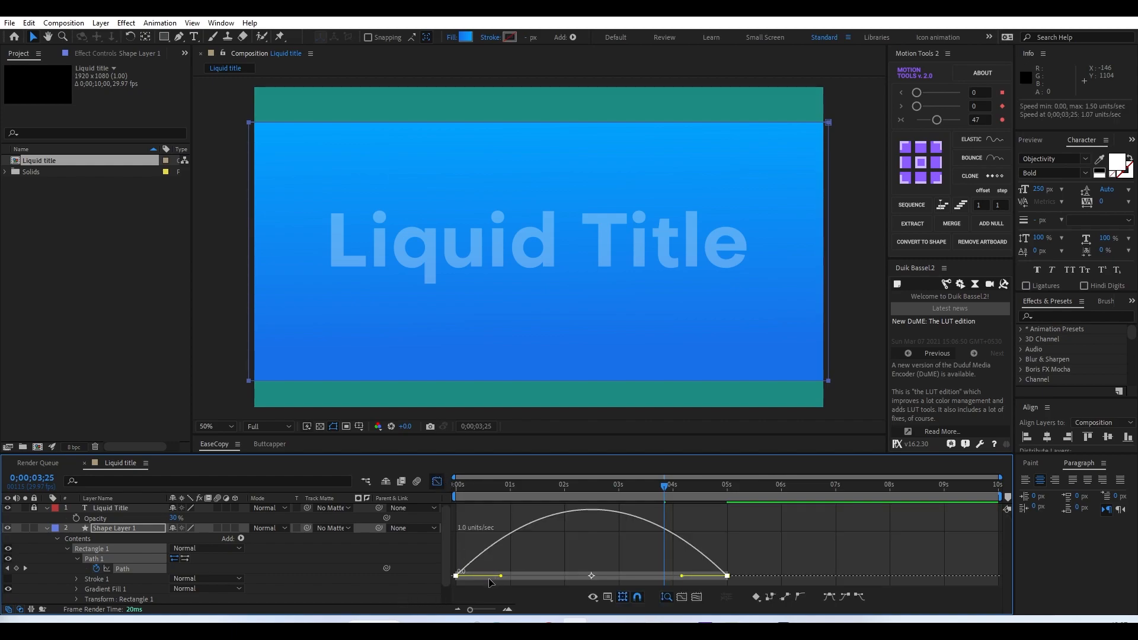
left_click_drag(501, 576, 529, 578)
left_click_drag(681, 577, 648, 577)
left_click(468, 511)
left_click(439, 483)
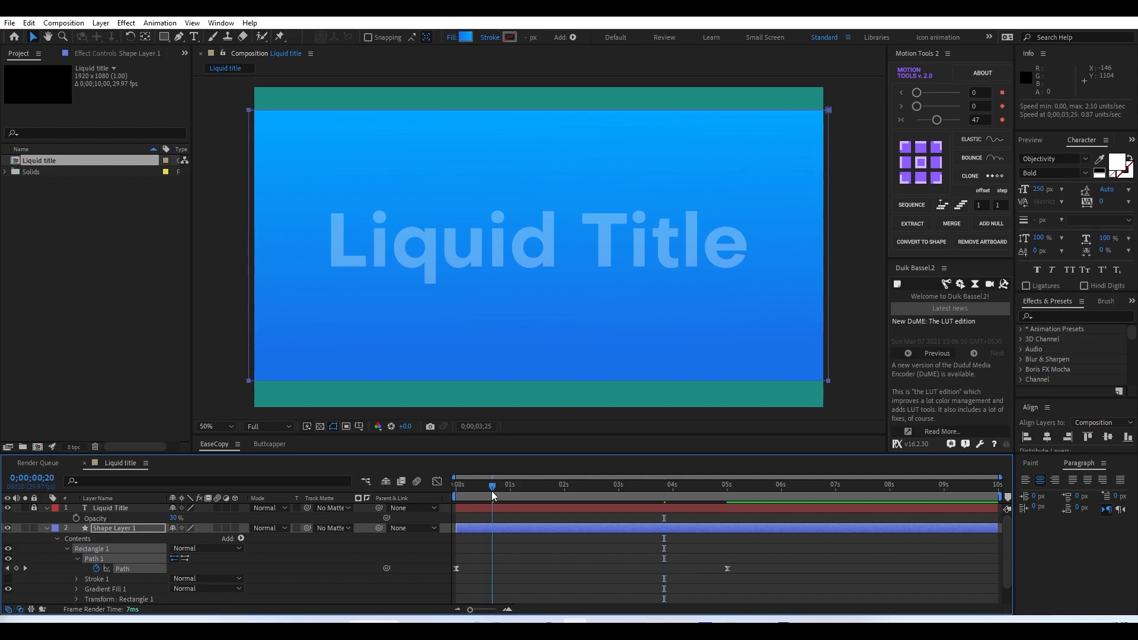
key("space")
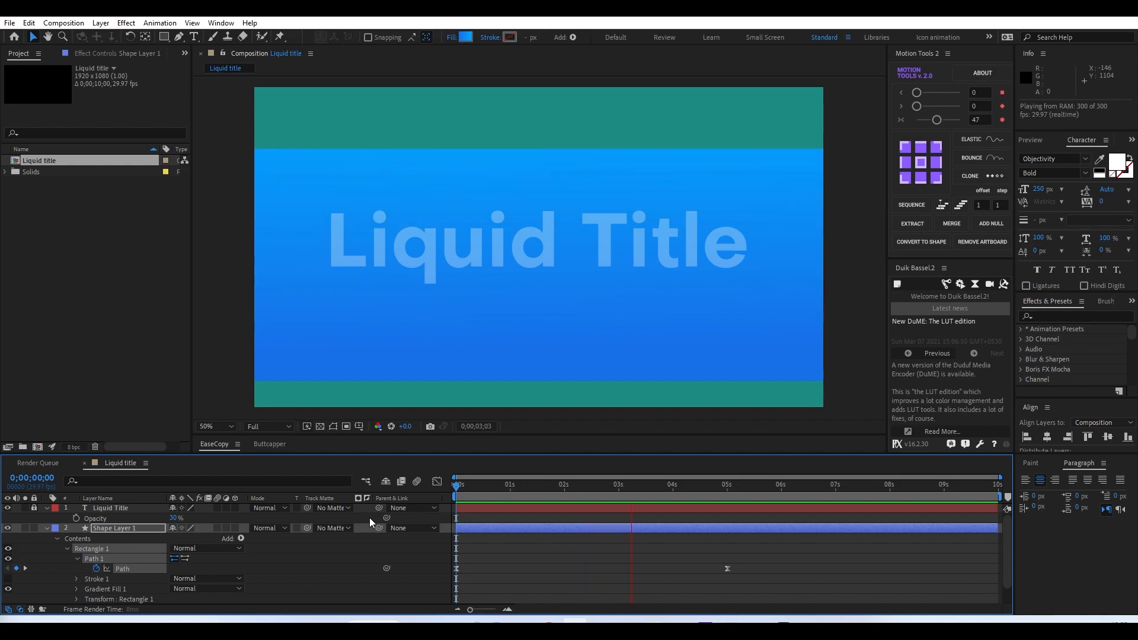
Step: Find the Turbulent Displace effect and apply it to Shape Layer 1
left_click(569, 530)
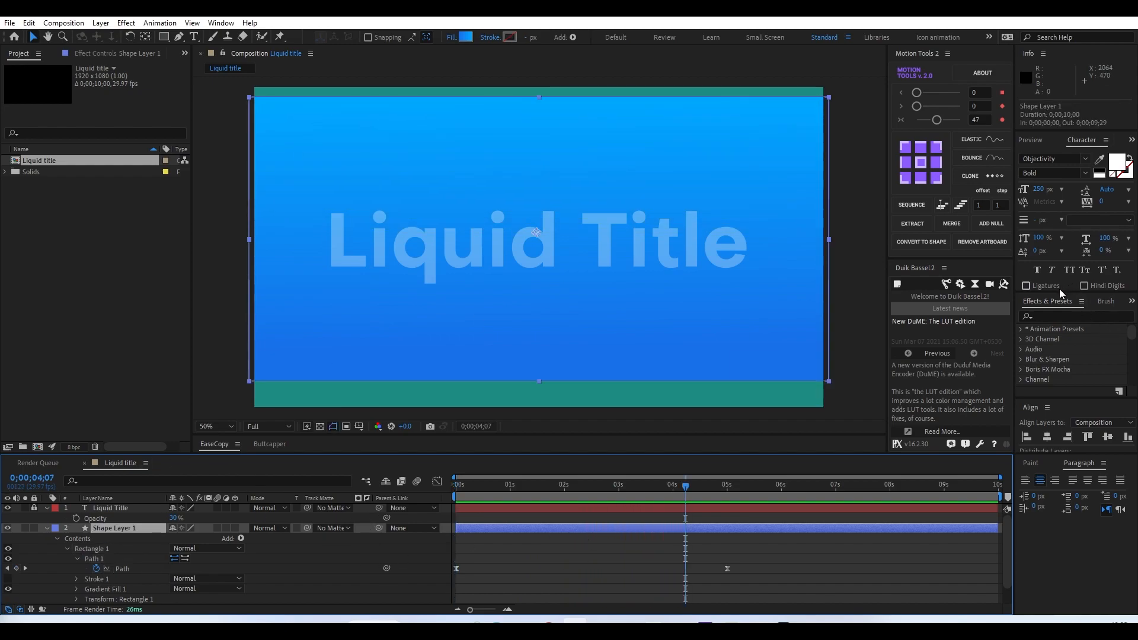
left_click_drag(1059, 292, 1060, 156)
left_click(1059, 180)
type("turb")
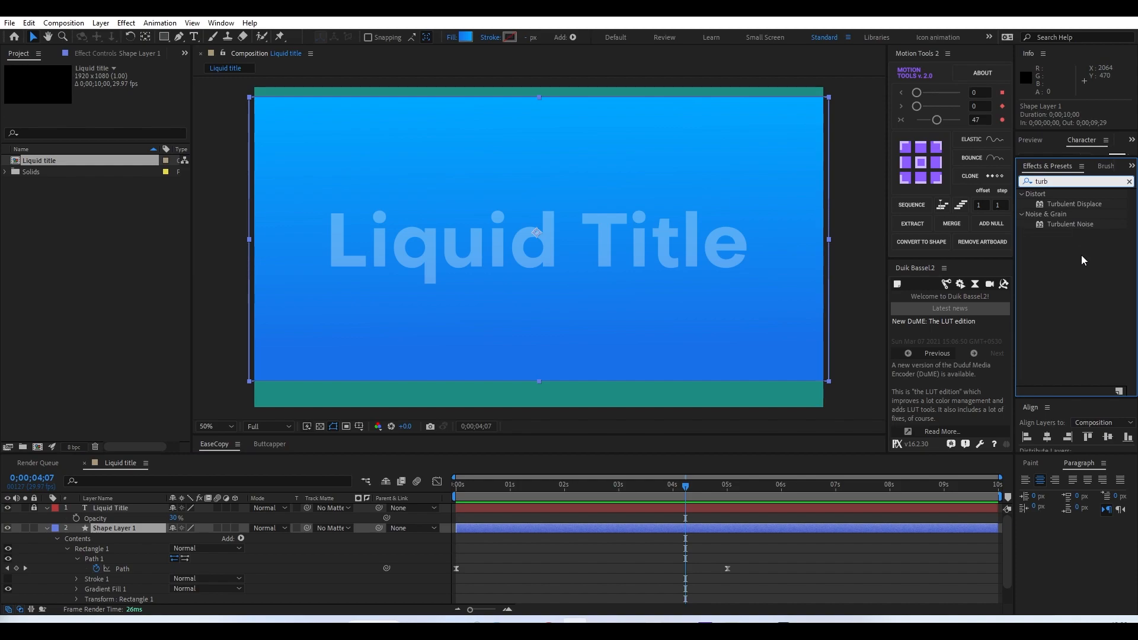
left_click(1082, 203)
left_click_drag(1065, 204, 413, 525)
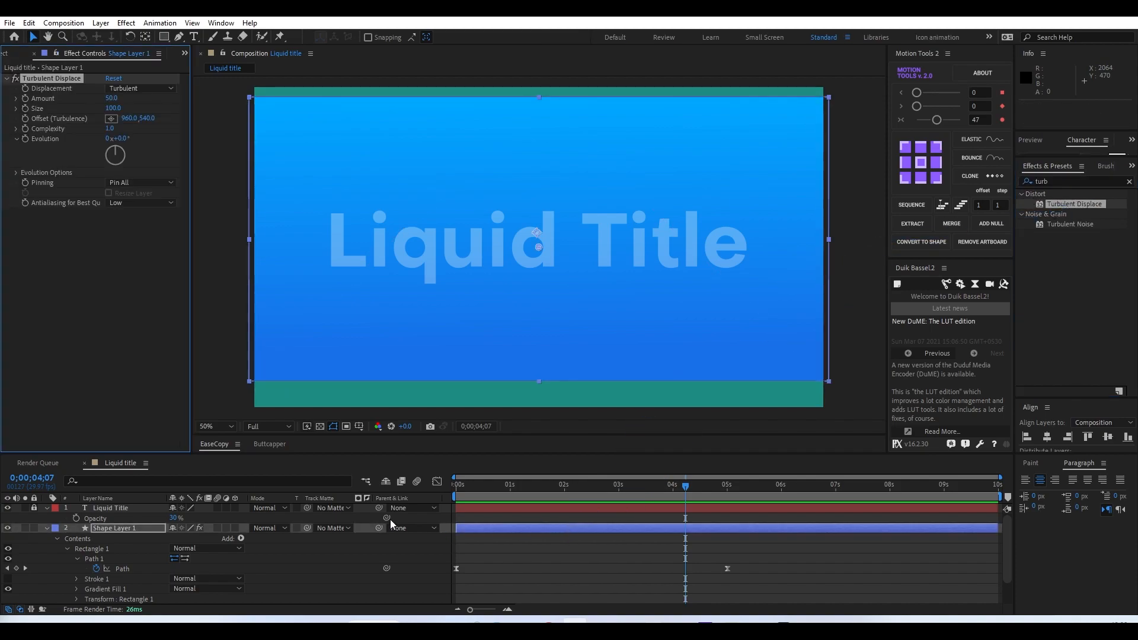
Step: Set the Turbulent Displace amount to 89 and size to 35, checking the waves partway through the animation
left_click_drag(677, 482, 574, 478)
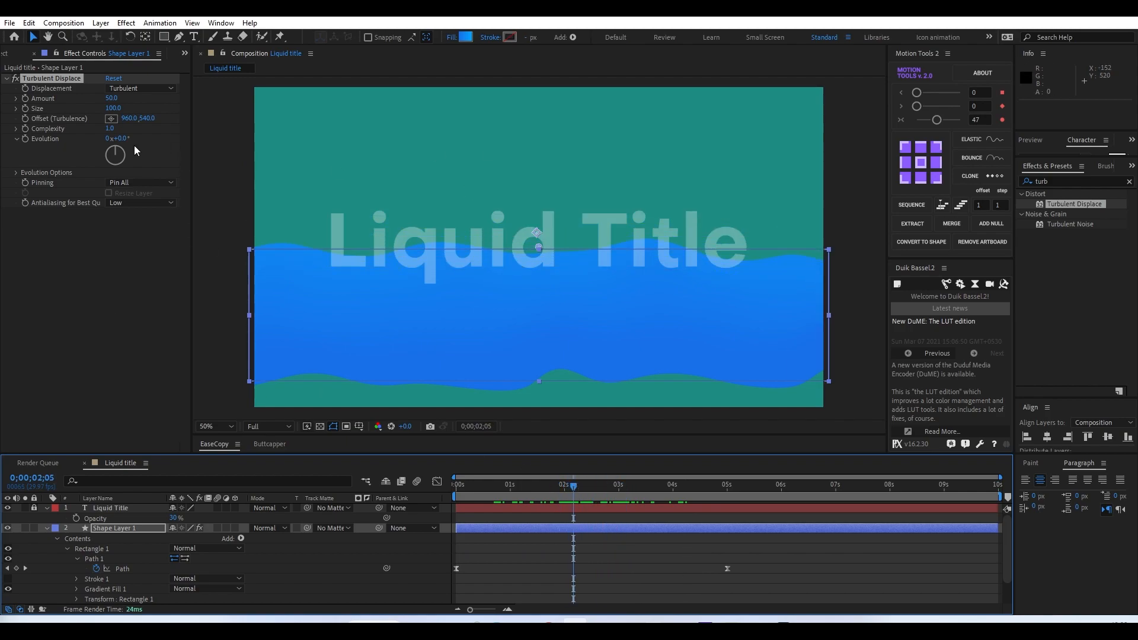
left_click_drag(107, 97, 83, 115)
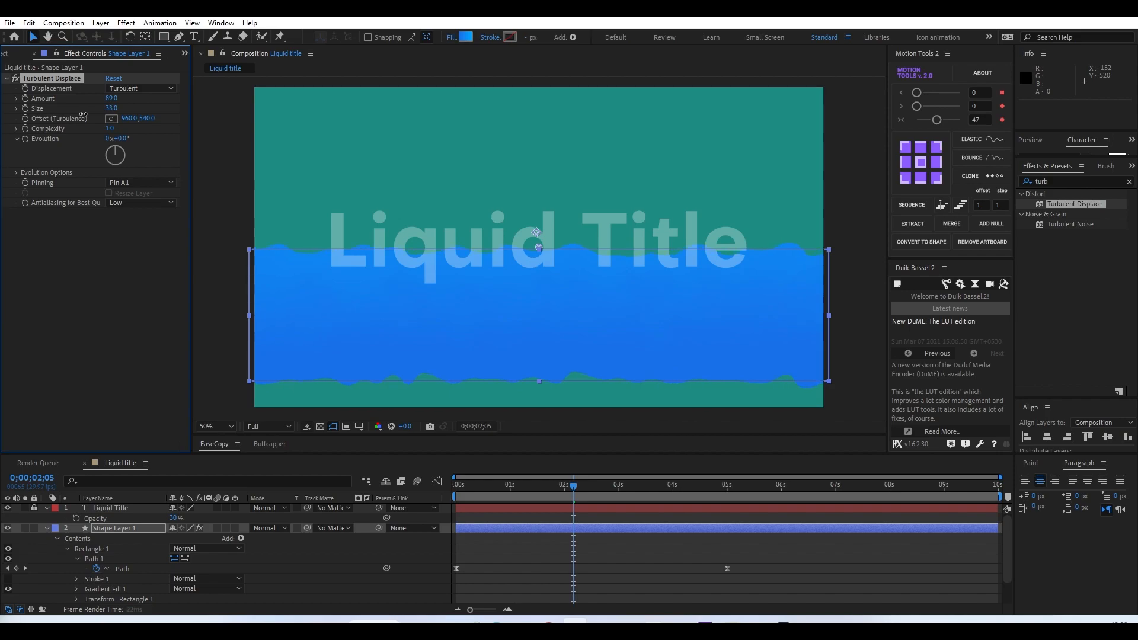
left_click_drag(496, 482, 618, 471)
Step: Drive the Turbulent Displace Evolution with the expression time*50 and preview the wave motion
left_click_drag(122, 151, 158, 163)
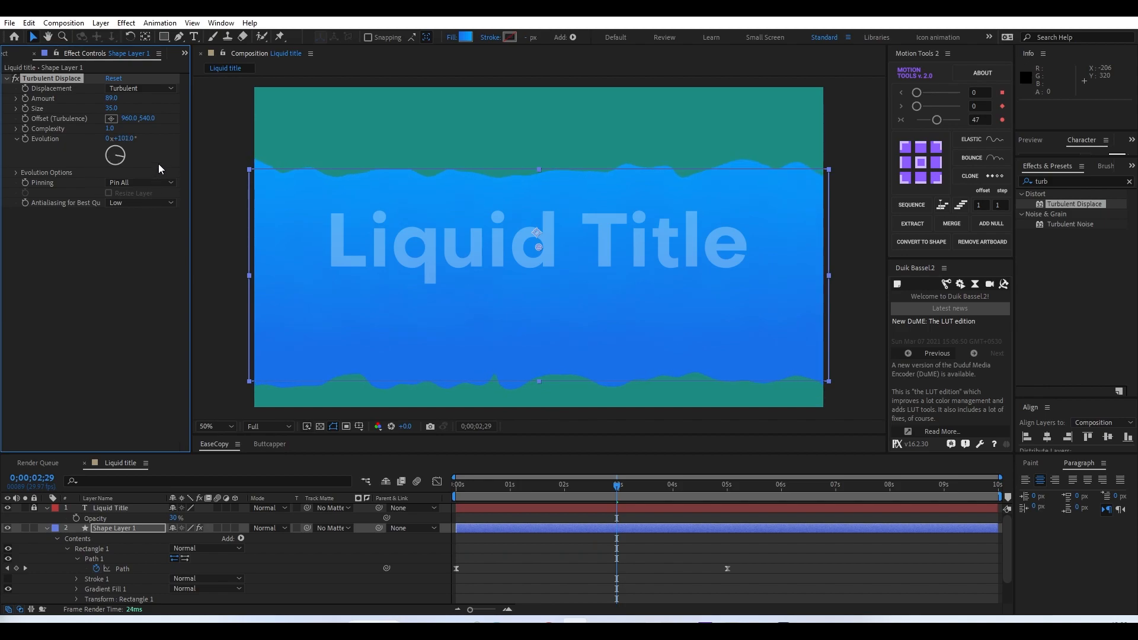
left_click(25, 138, "alt")
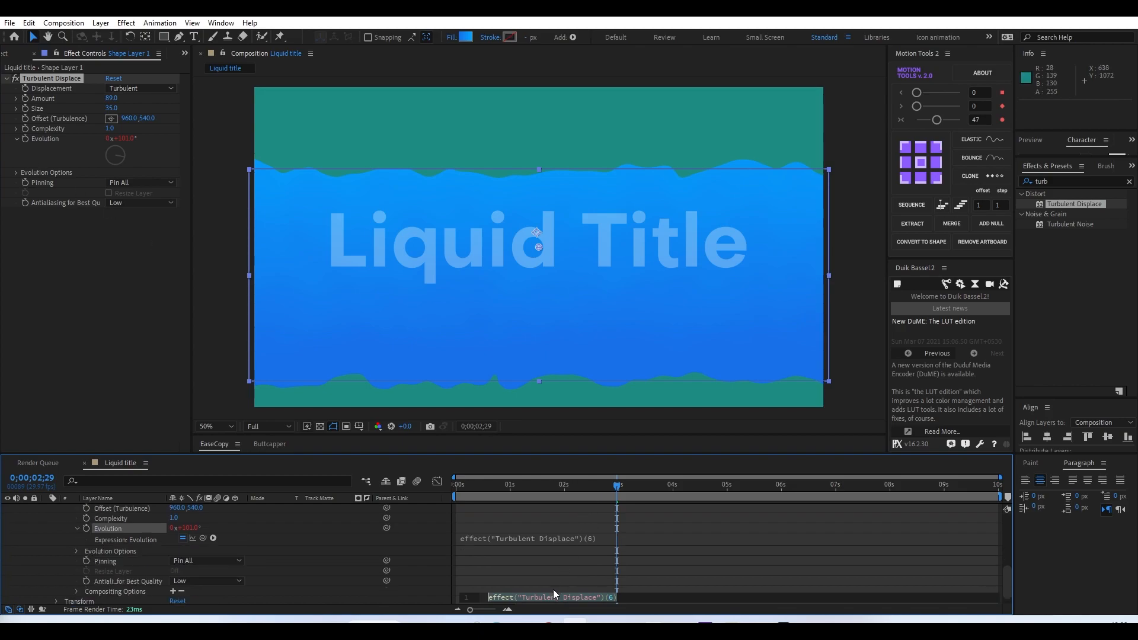
type("ti")
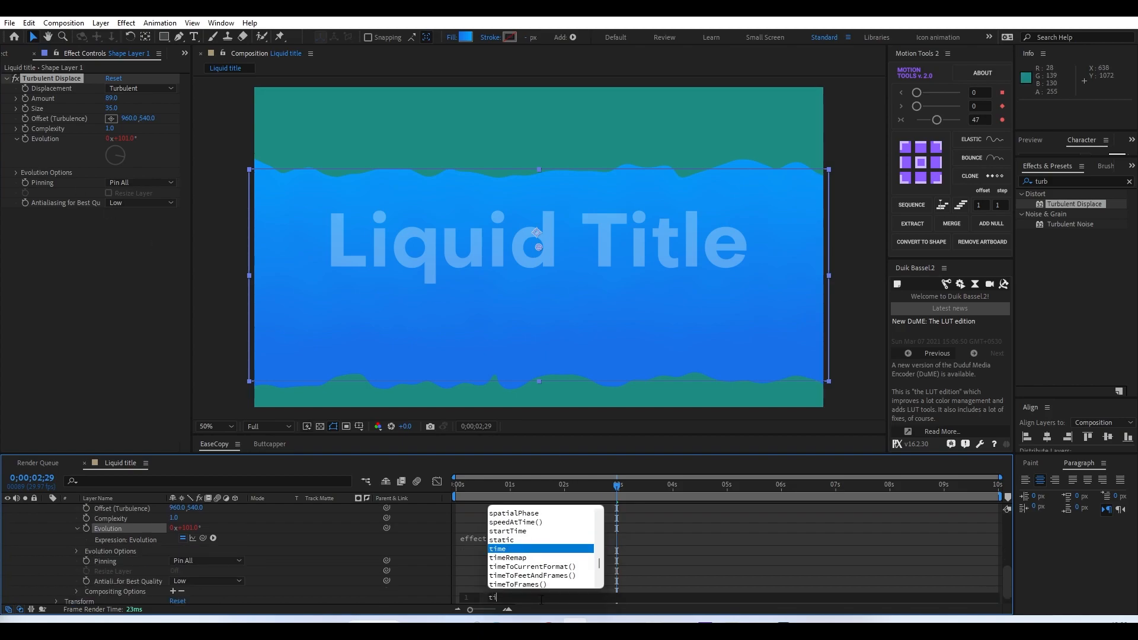
type("me*")
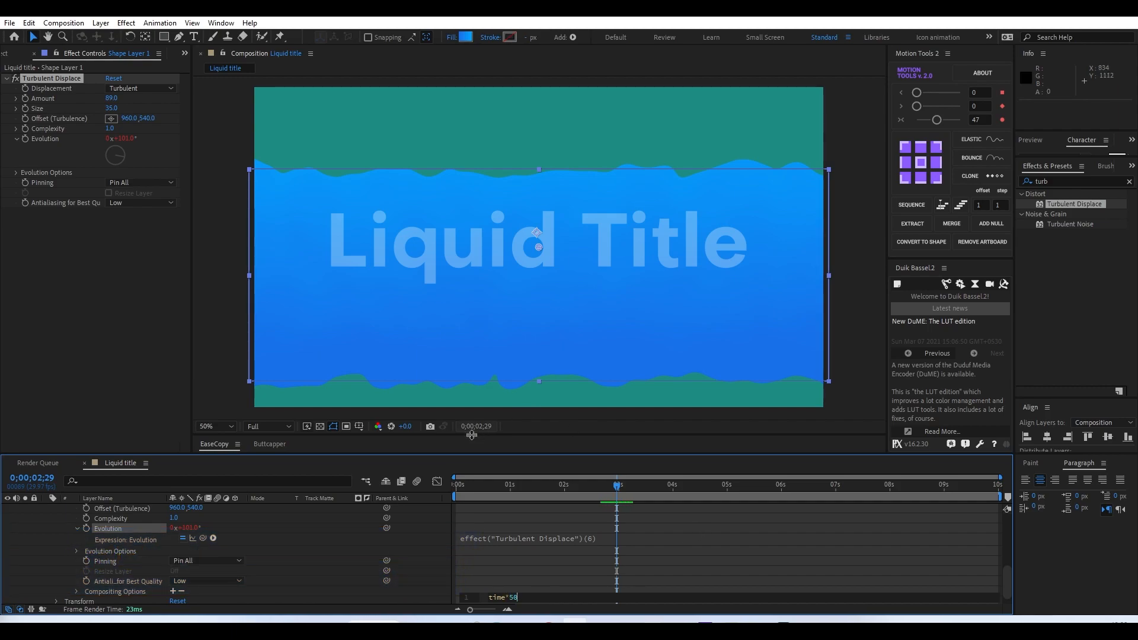
left_click(304, 535)
key("space")
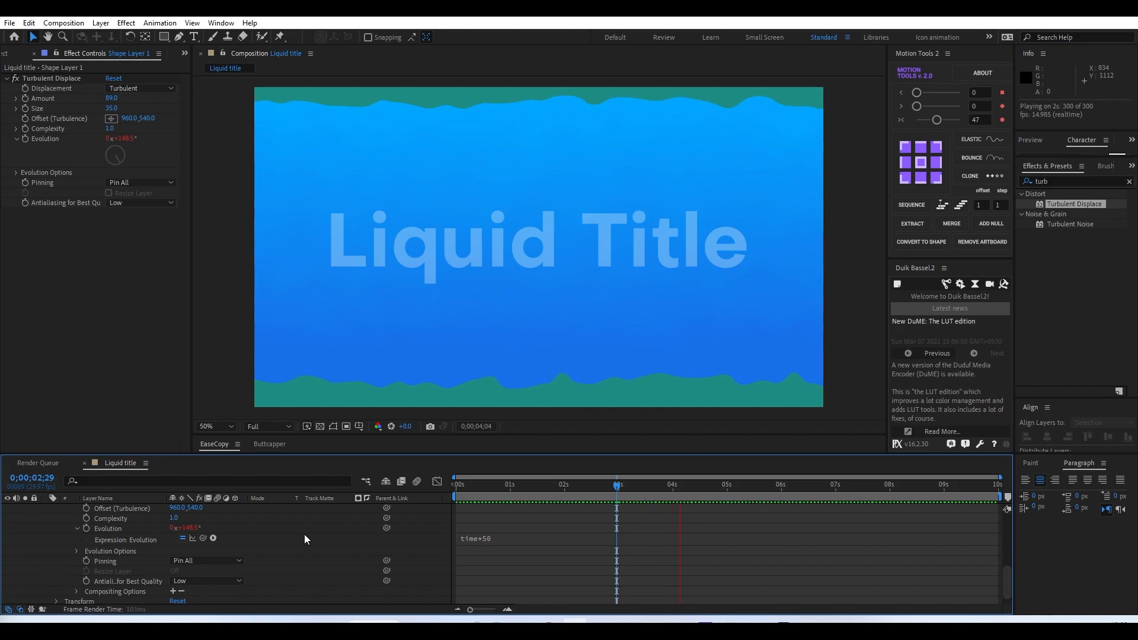
key("space")
Step: At the 5-second path keyframe, lower the shape's upper edge to just above the title, and scrub back to the start to check
key("u")
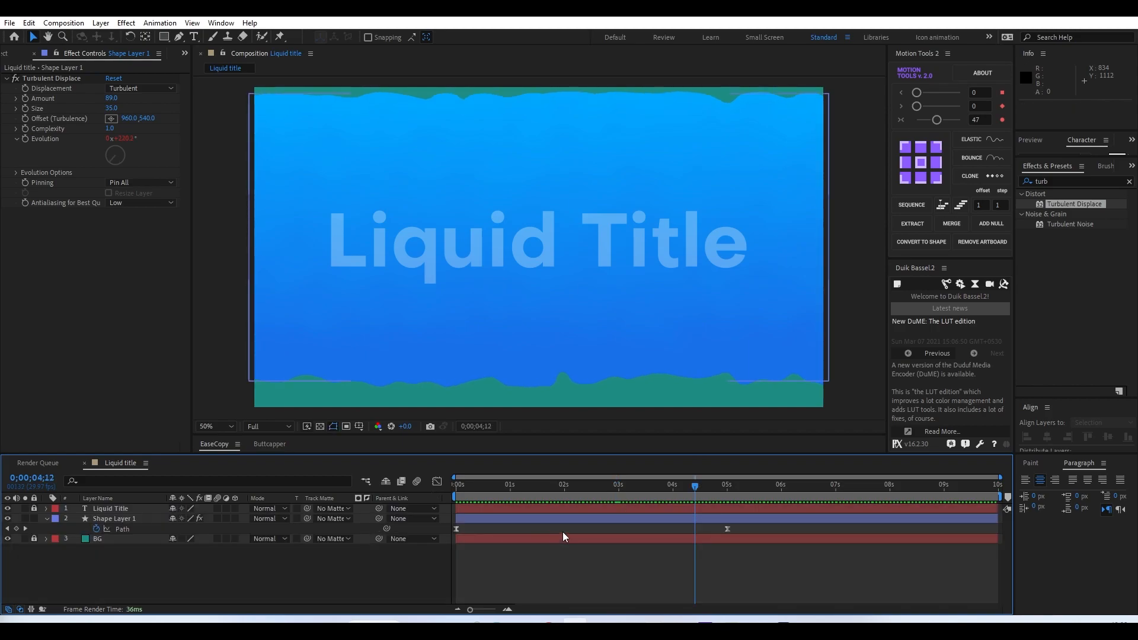
left_click_drag(712, 491, 727, 491)
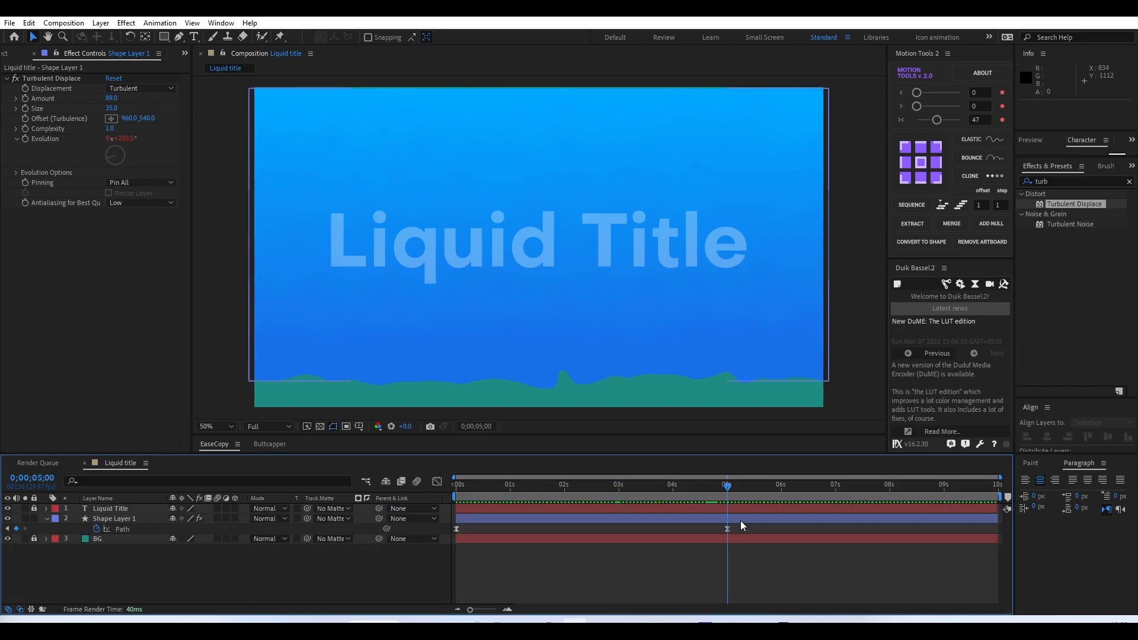
left_click(741, 519)
left_click(254, 81)
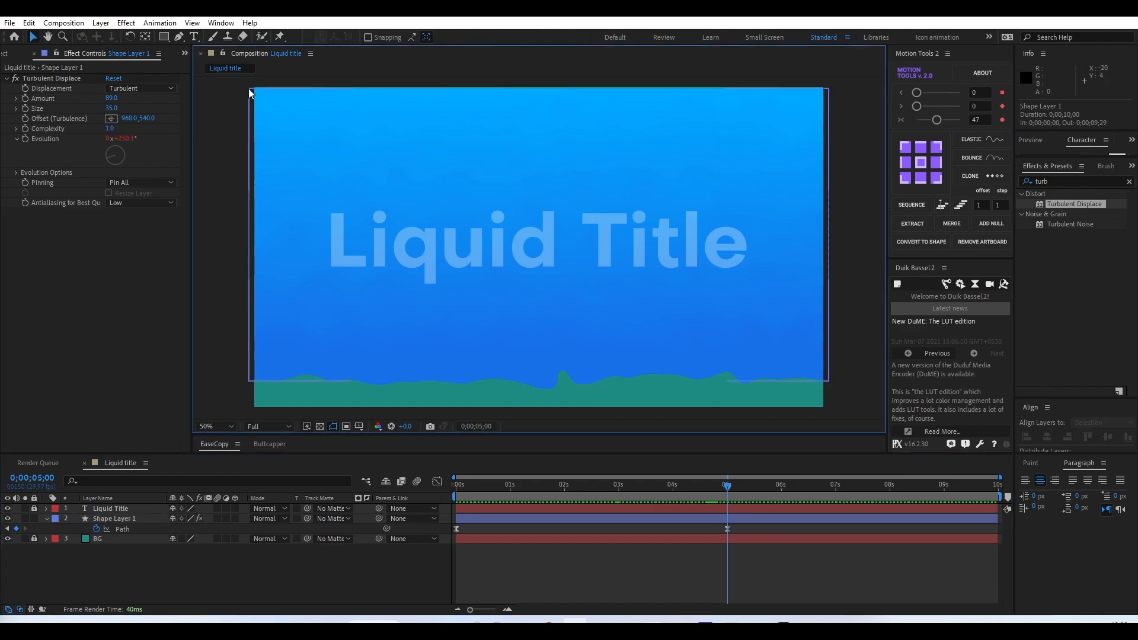
key("g")
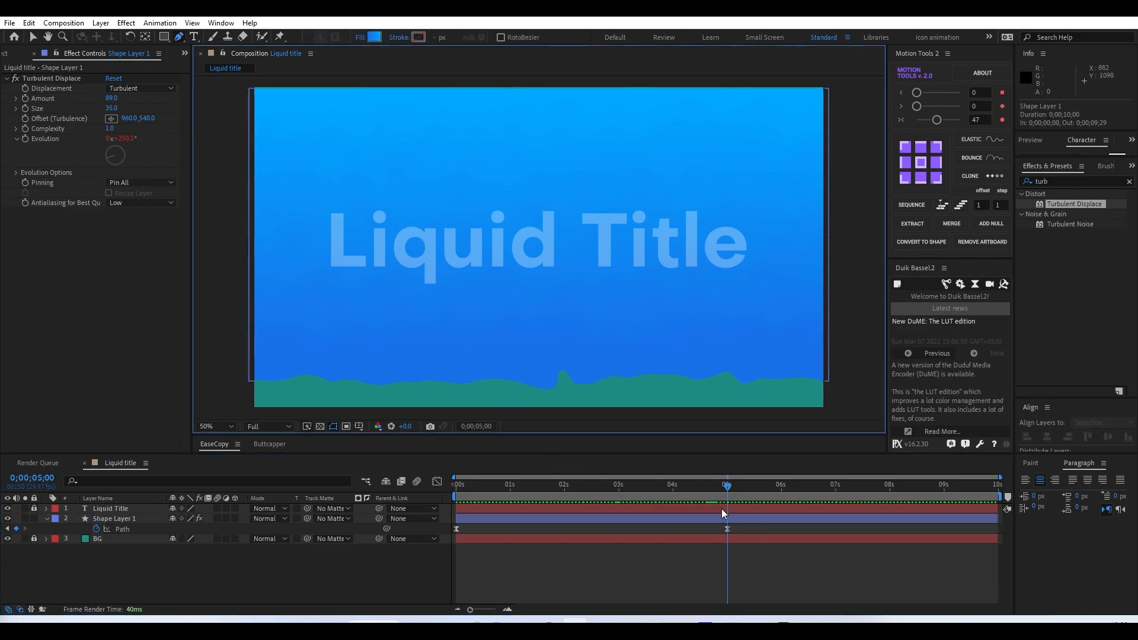
left_click(723, 519)
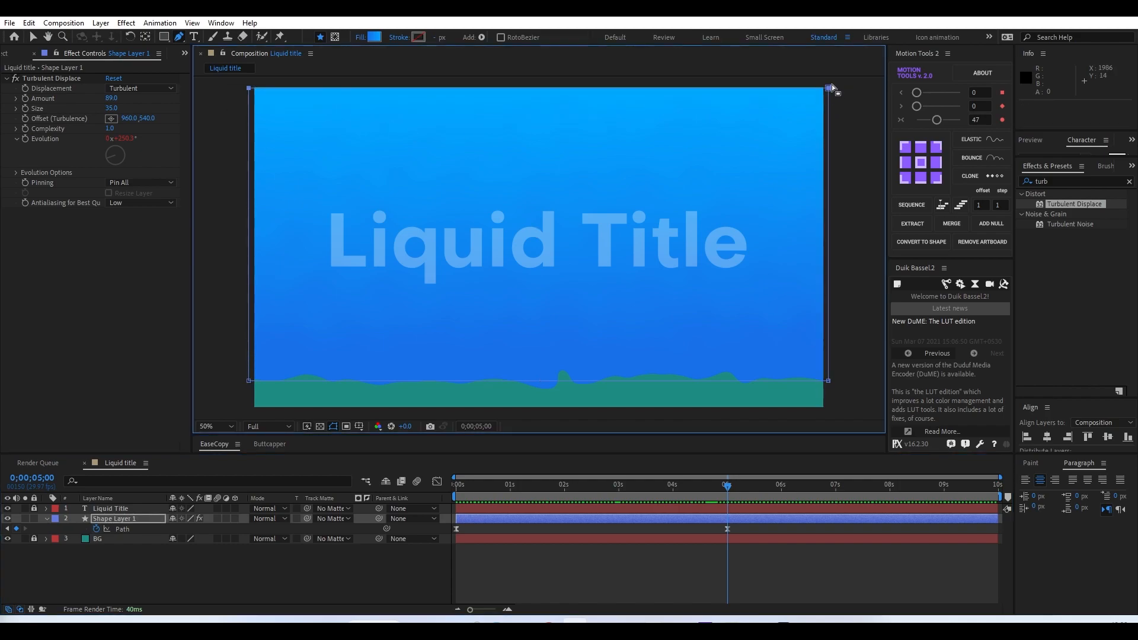
left_click_drag(828, 90, 826, 172)
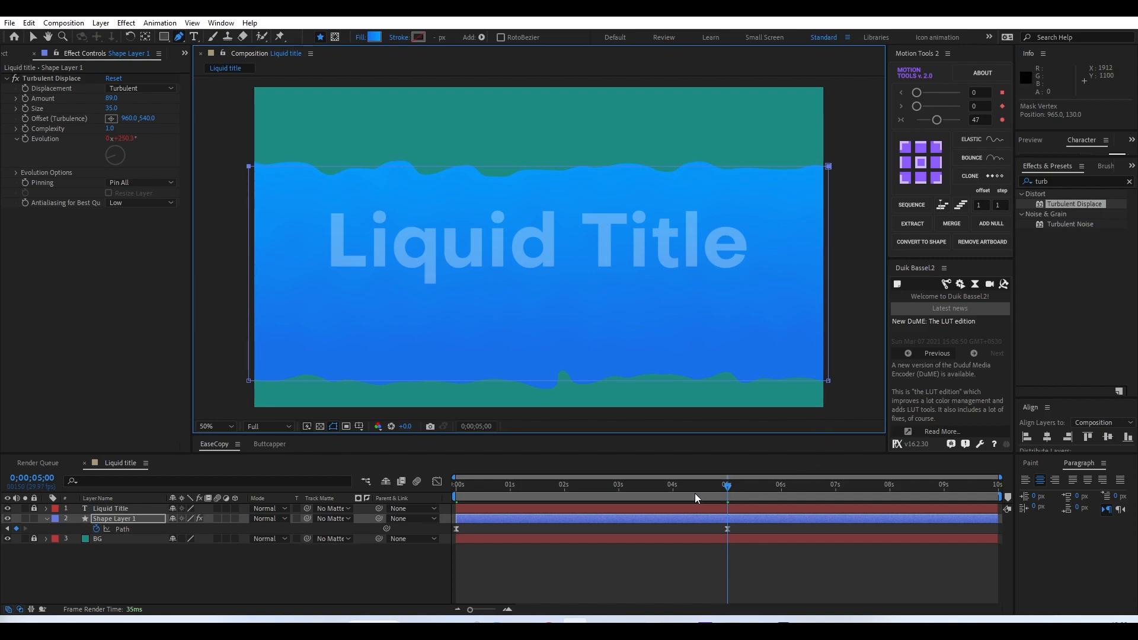
left_click(544, 492)
left_click_drag(529, 495, 425, 504)
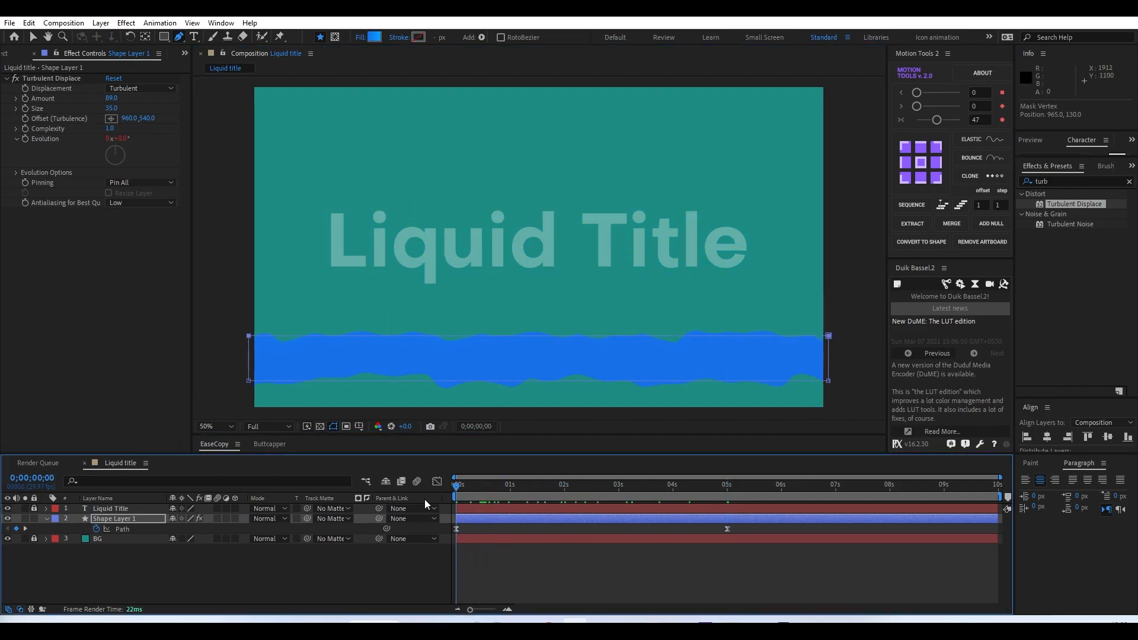
Step: Preview the rising wave animation, deselect the shape layer and scrub to about the middle of the rise to check it
key("space")
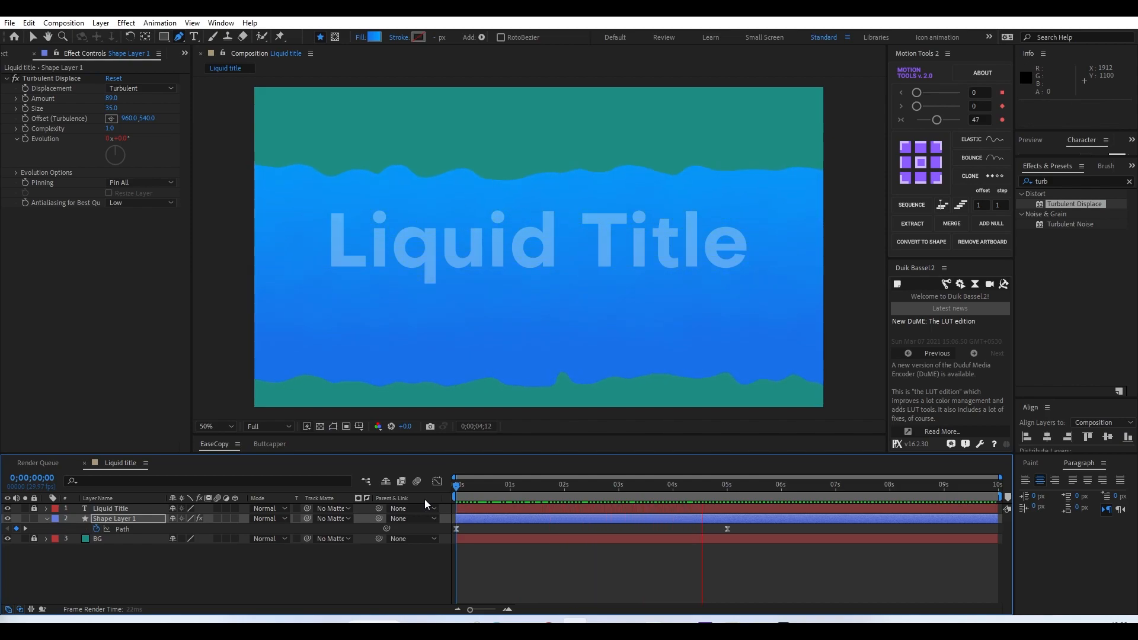
key("space")
key("v")
left_click(517, 549)
left_click_drag(499, 486, 611, 505)
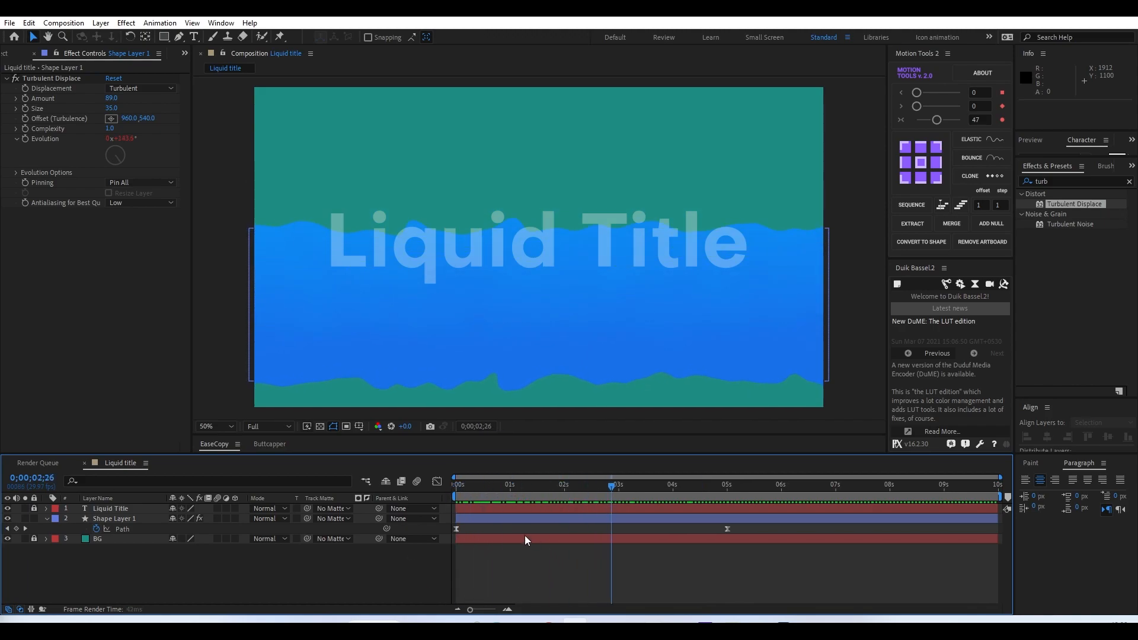
Step: Duplicate Shape Layer 1 and shift the copy 11 frames later in the timeline
left_click(486, 521)
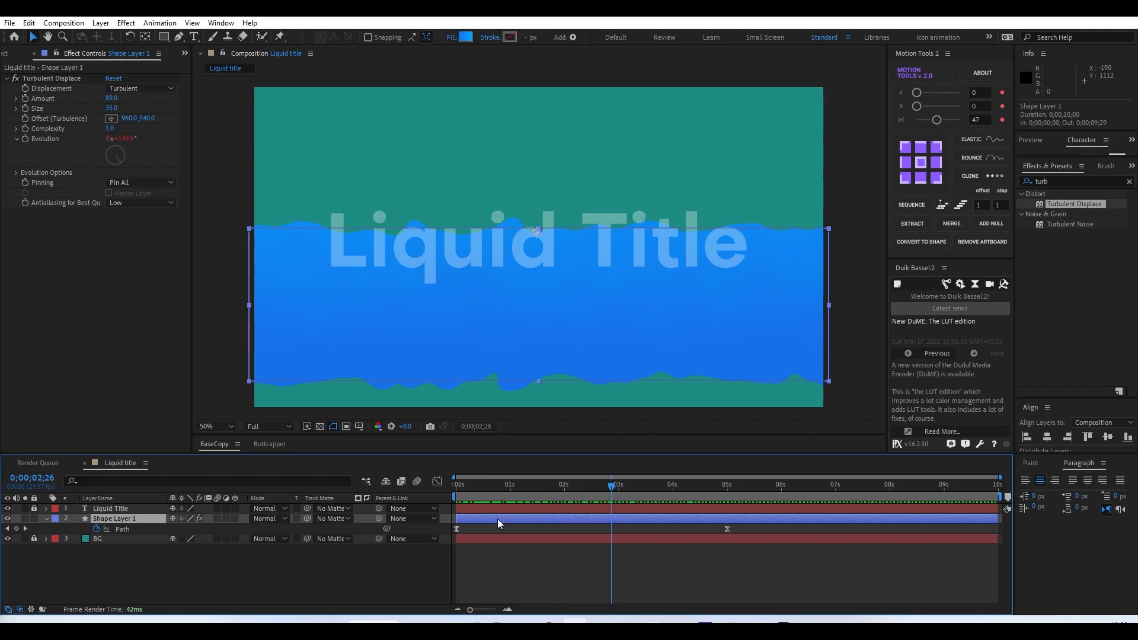
key("ctrl+d")
left_click_drag(479, 517, 583, 501)
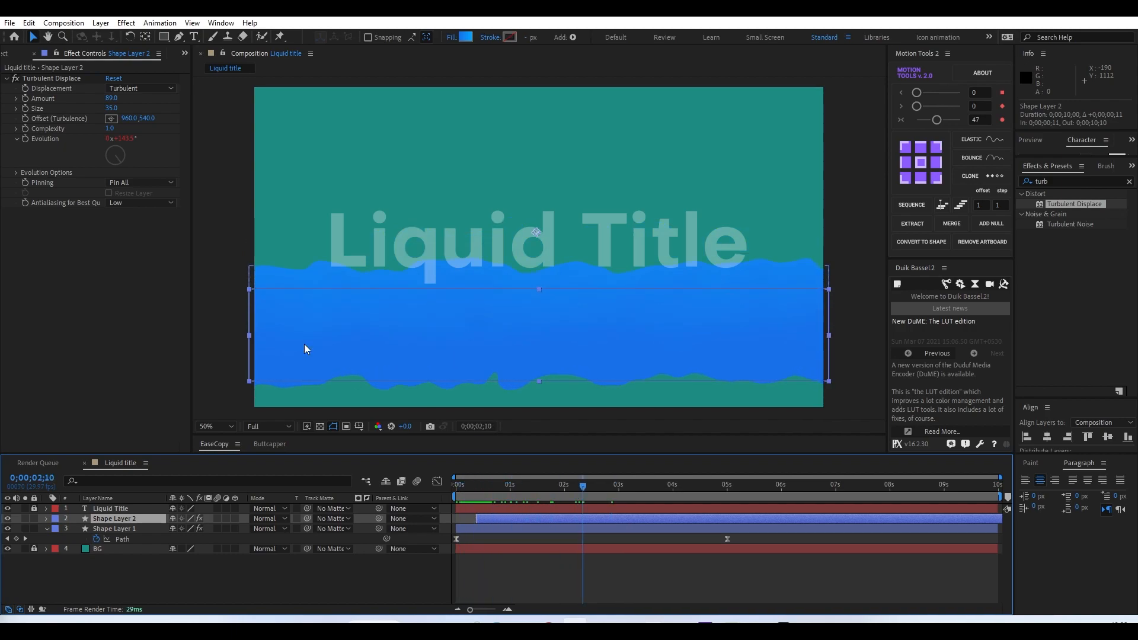
Step: Recolor Shape Layer 2's gradient fill to run from light blue 189DEA to bright cyan
left_click(470, 37)
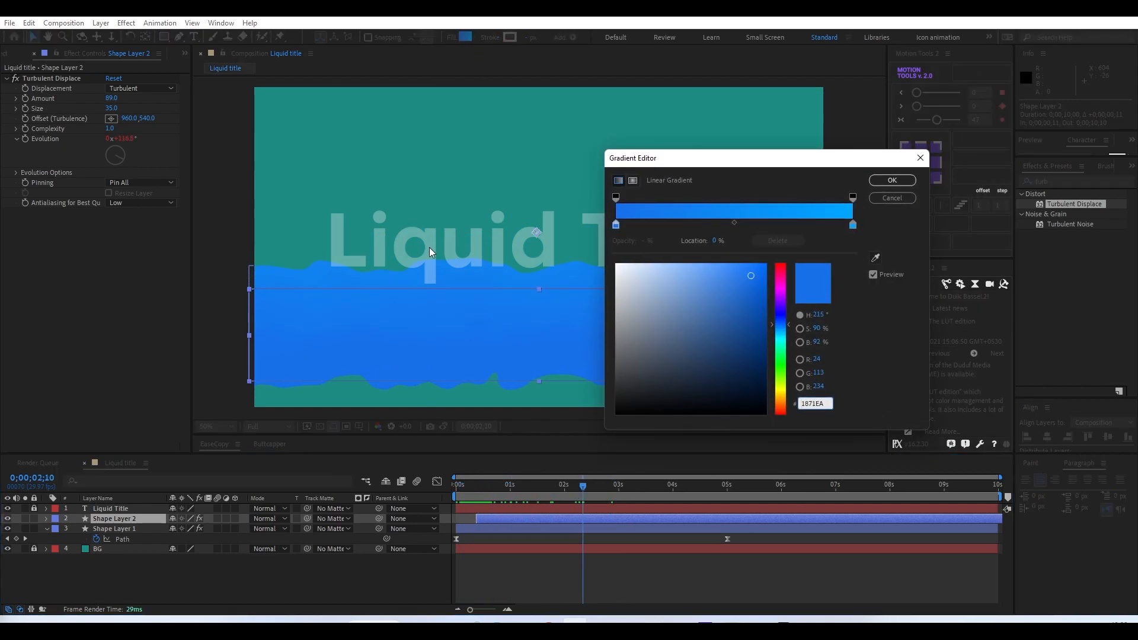
left_click(616, 226)
left_click_drag(759, 163, 878, 171)
left_click_drag(905, 330, 899, 331)
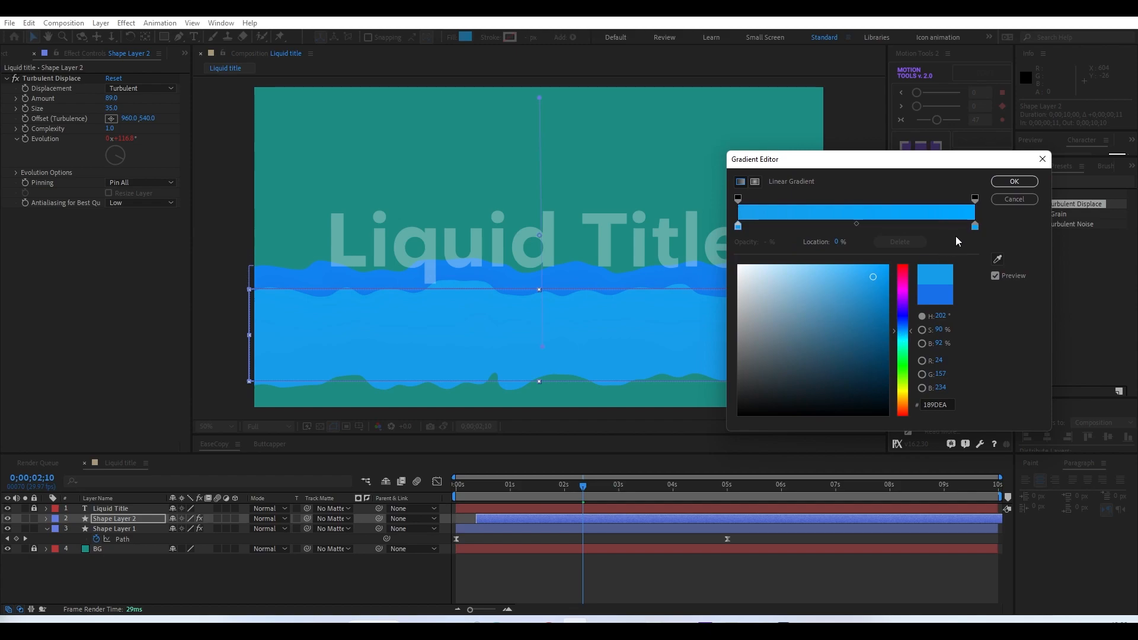
left_click(975, 227)
left_click_drag(903, 335, 905, 341)
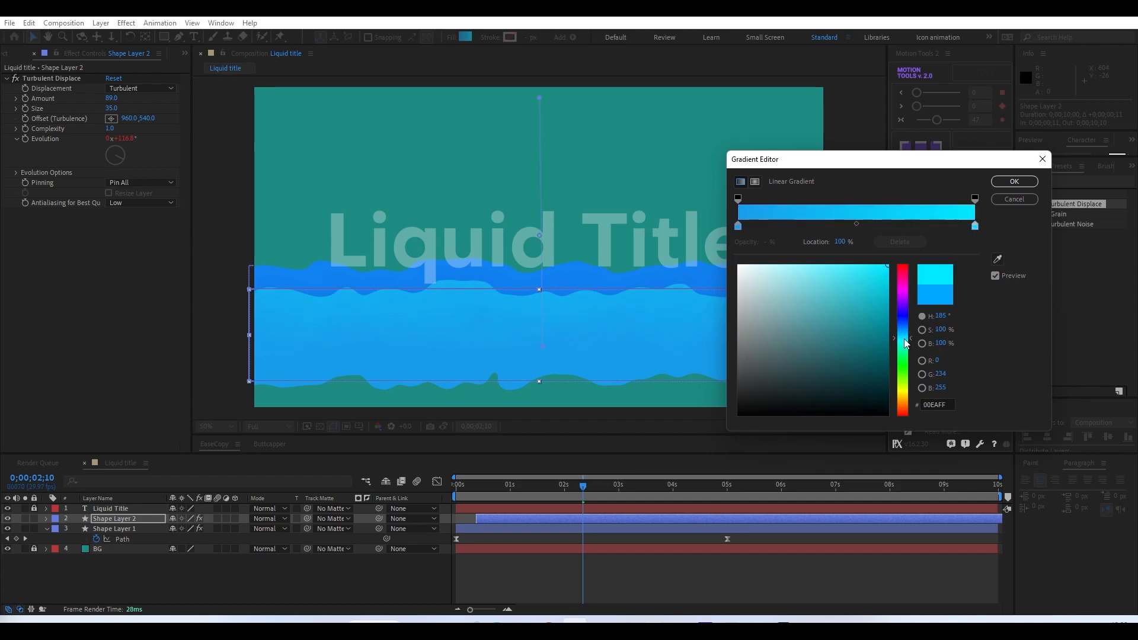
left_click(1015, 180)
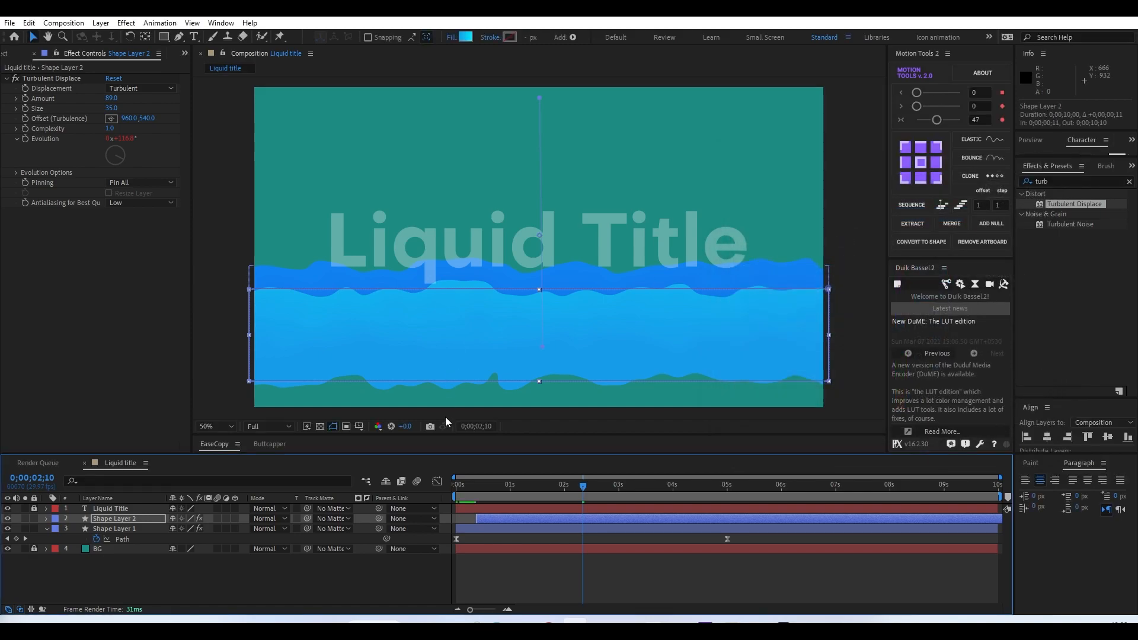
Step: Set Shape Layer 2's Turbulent Displace amount to 360 and size to 31, judging the waves about 3 seconds in
left_click_drag(460, 478, 626, 503)
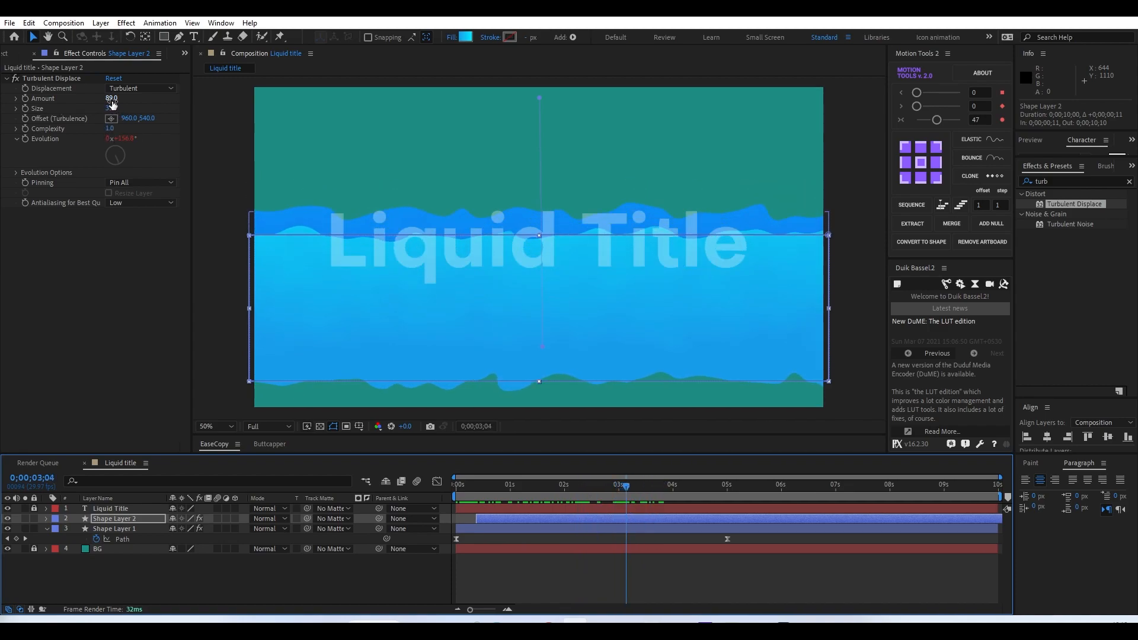
left_click_drag(112, 106, 281, 110)
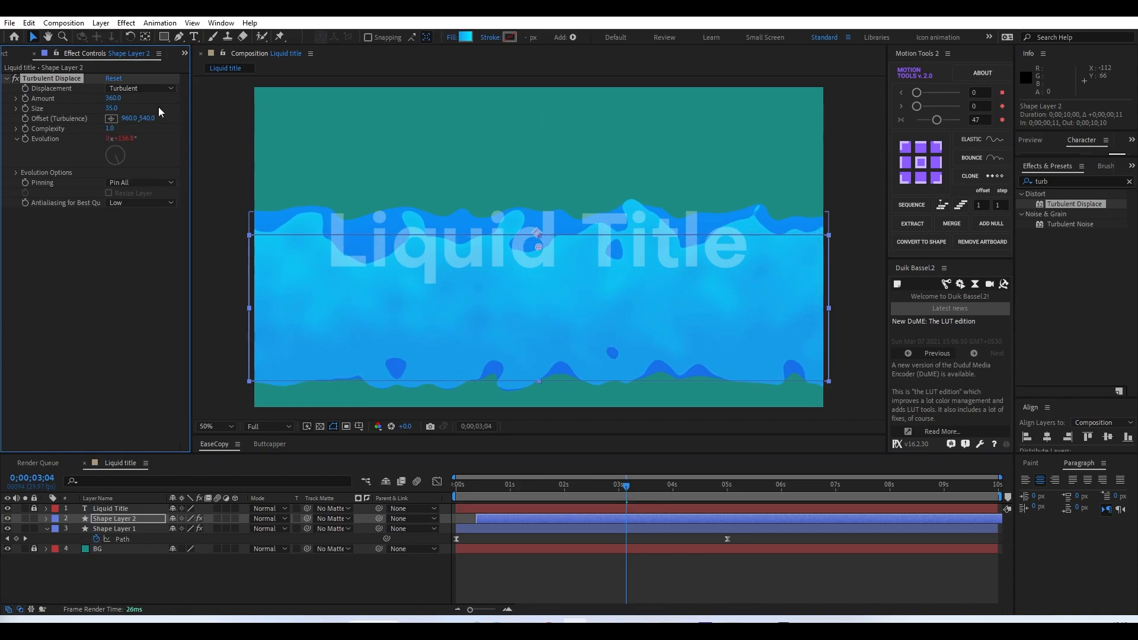
left_click_drag(119, 107, 105, 104)
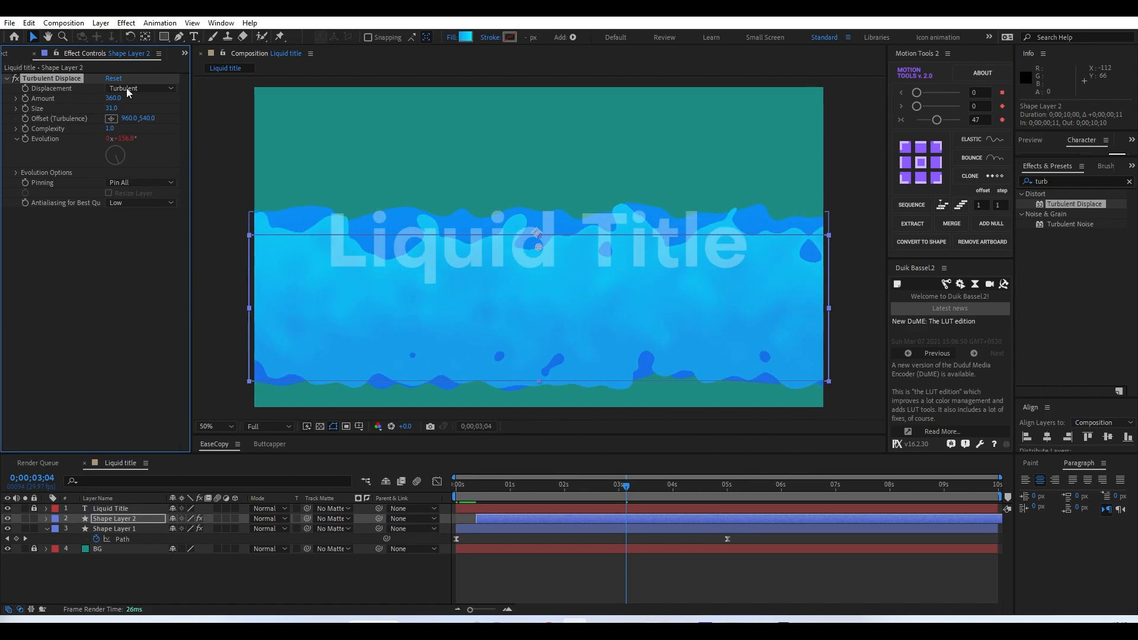
Step: At Shape Layer 2's second path keyframe, 0;00;05;11, lower the shape's upper edge to the upper part of the title letters
left_click_drag(625, 488, 753, 496)
key("u")
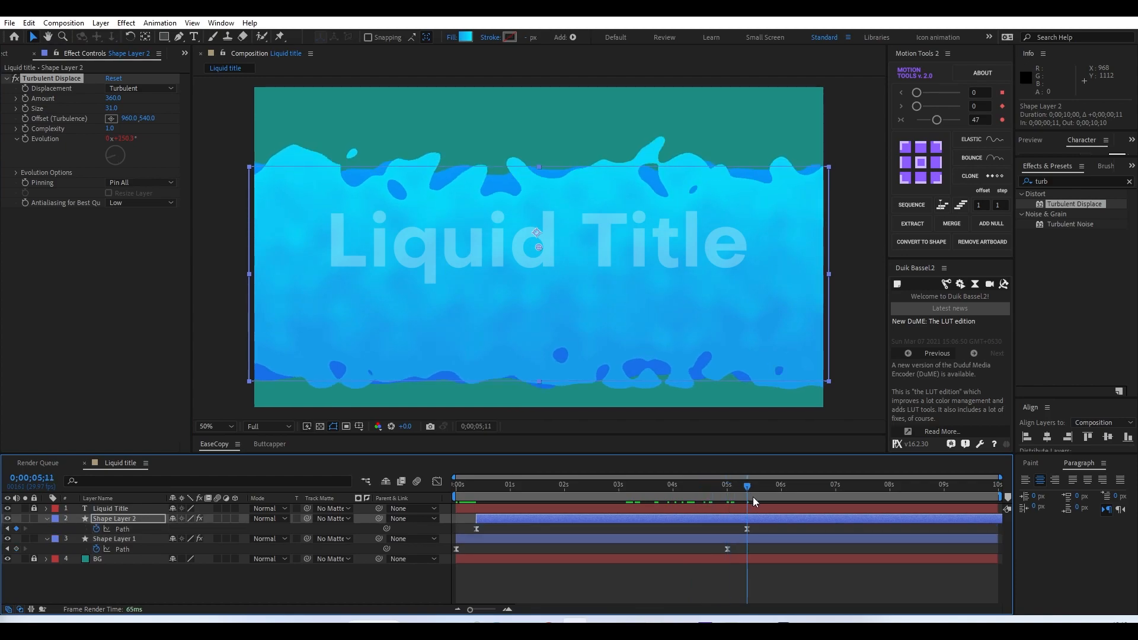
key("g")
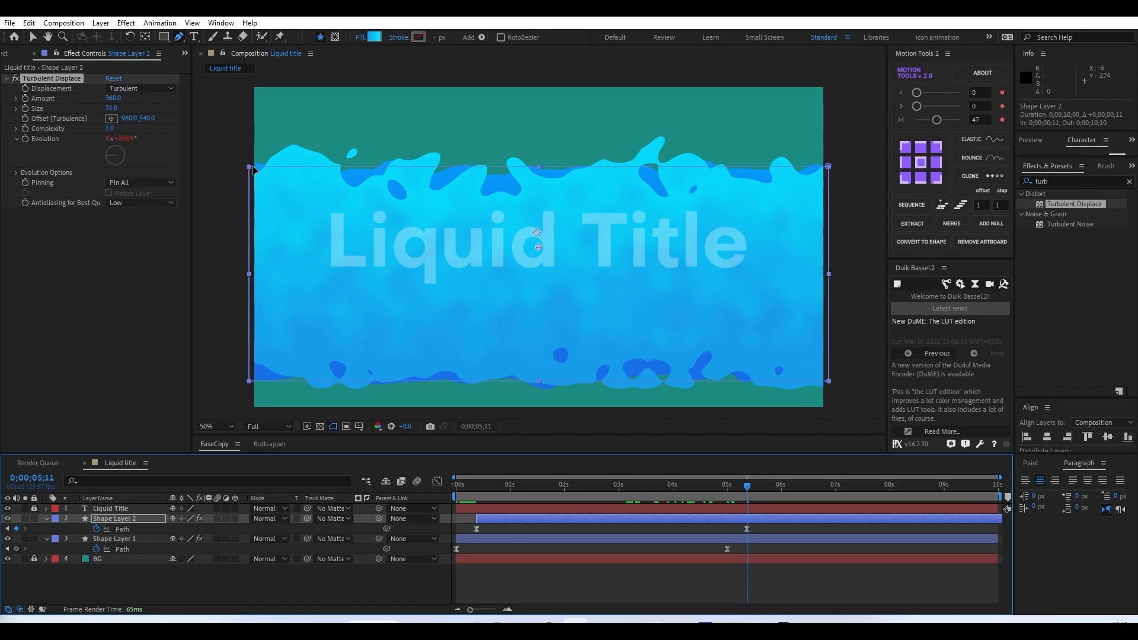
left_click(248, 166)
left_click_drag(237, 152, 830, 233)
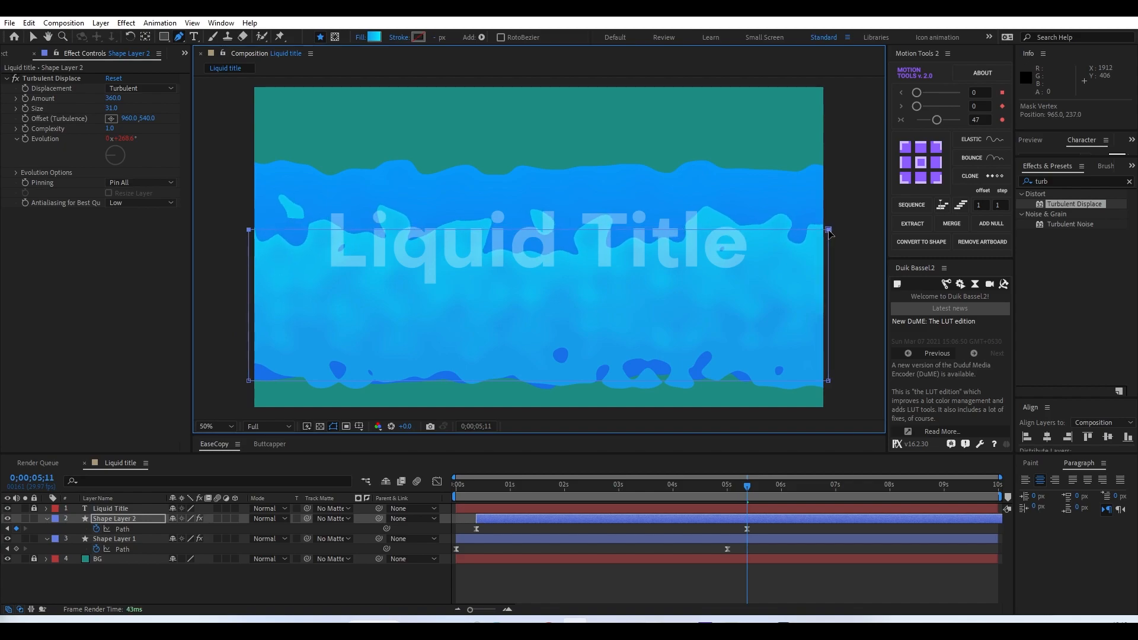
left_click(575, 578)
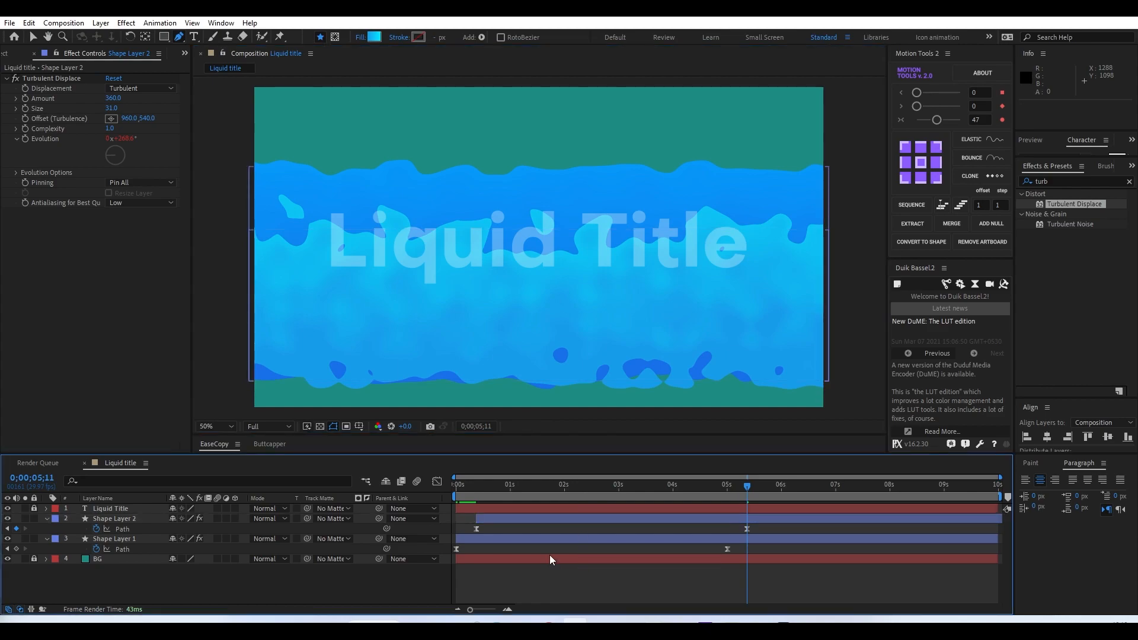
Step: Duplicate Shape Layer 2, shift the copy to start at 0;00;00;22, and reveal its path keyframes
left_click(510, 518)
key("ctrl+d")
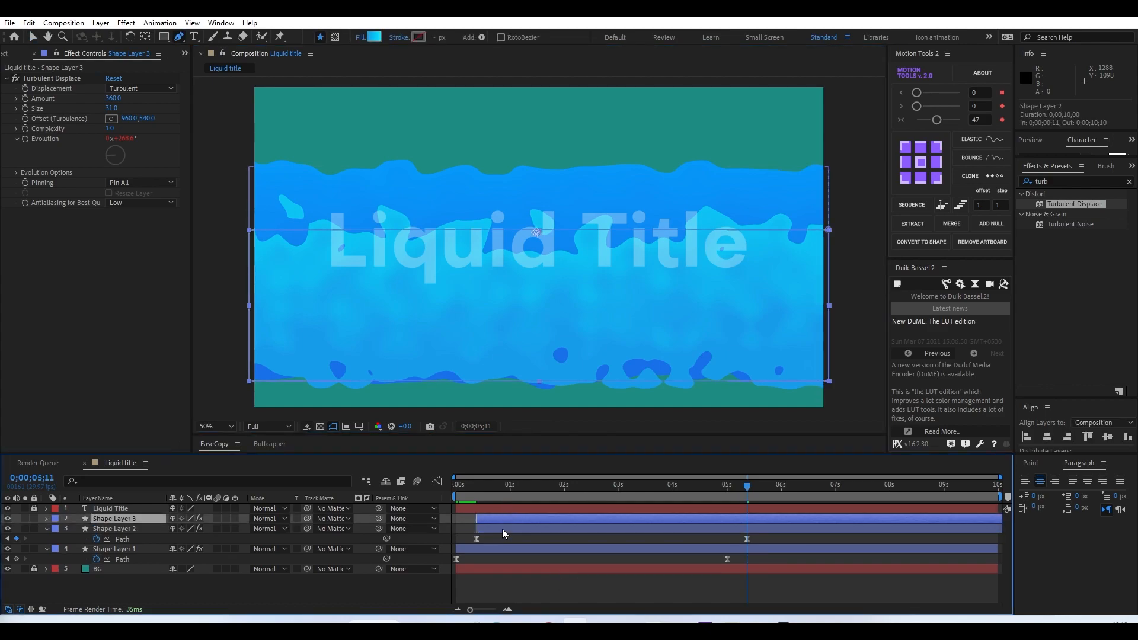
left_click_drag(496, 521, 518, 520)
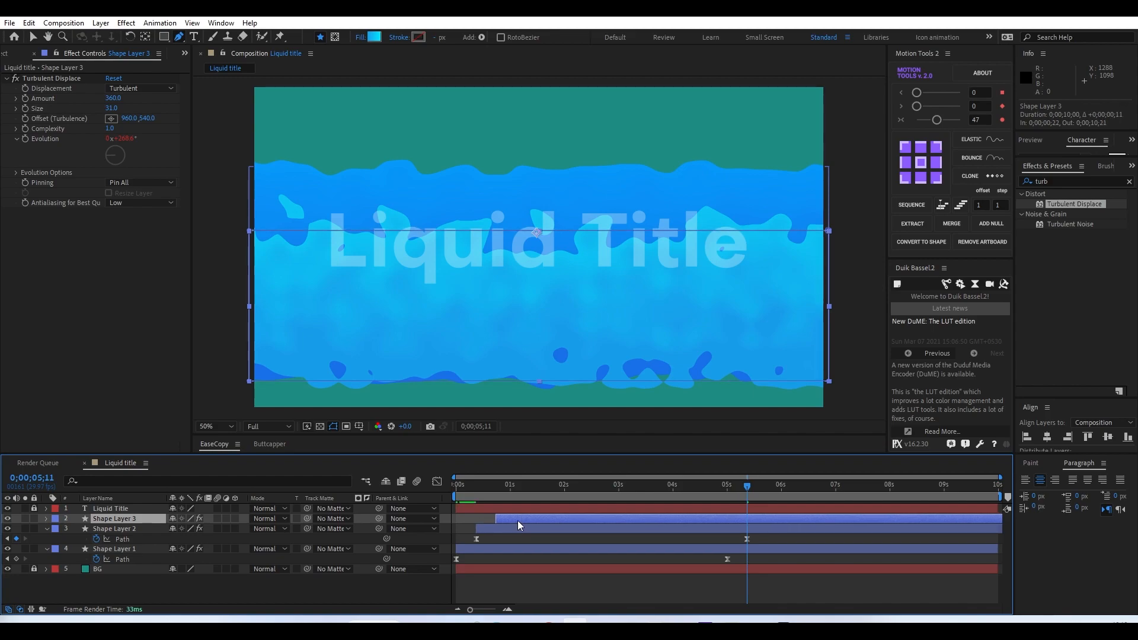
key("u")
Step: Set the composition preview resolution to Third and scrub to 0;00;03;04 to check the layered waves
left_click_drag(479, 483, 539, 514)
left_click(250, 427)
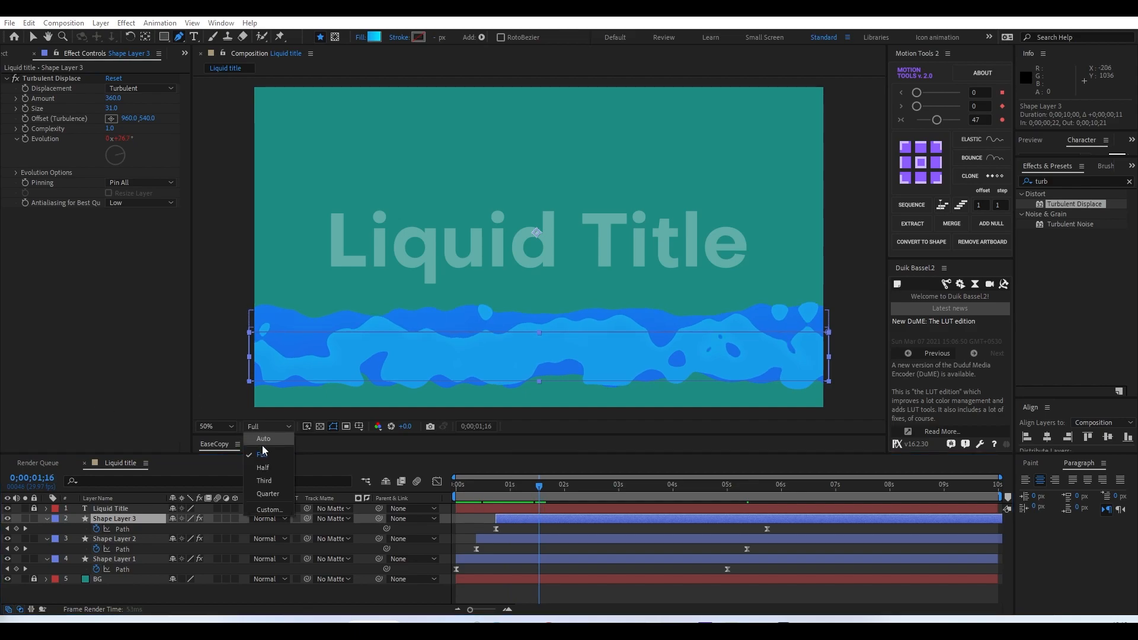
left_click(270, 479)
key("v")
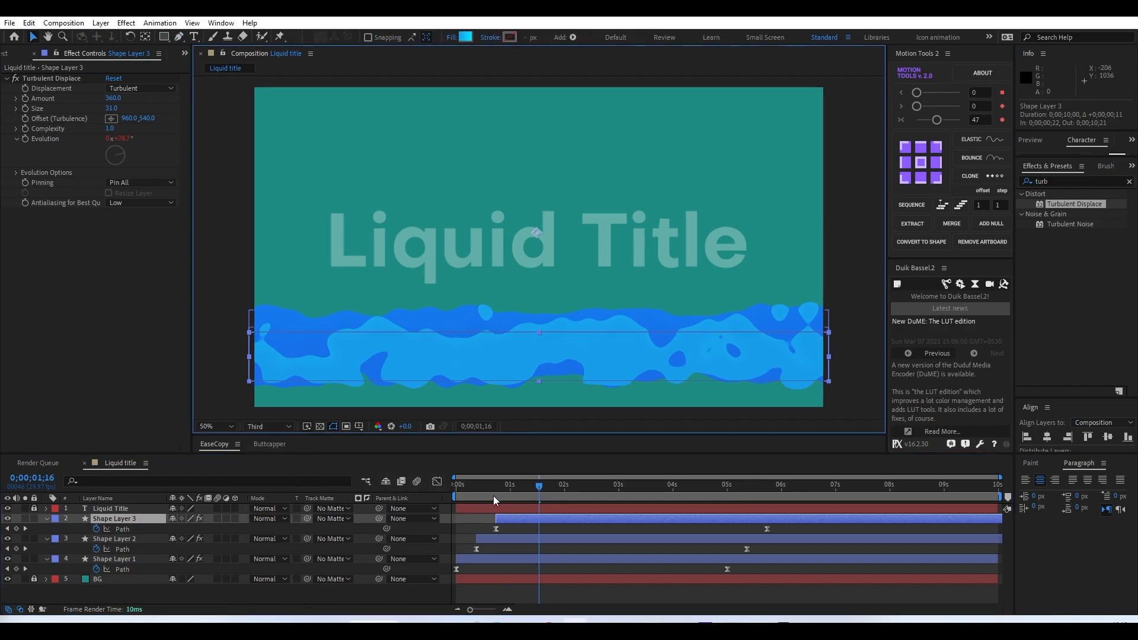
left_click_drag(468, 484, 626, 477)
Step: Recolor Shape Layer 3's gradient fill to run from 18C5EA to pale cyan 76FFFD
left_click(461, 36)
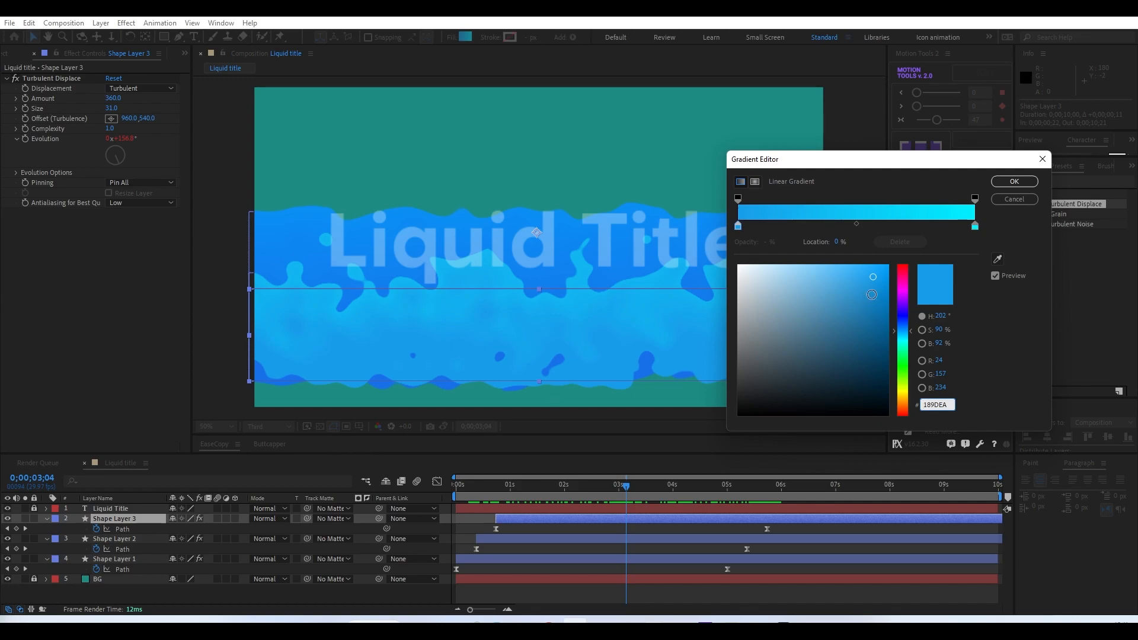
left_click(739, 229)
left_click_drag(905, 335, 890, 335)
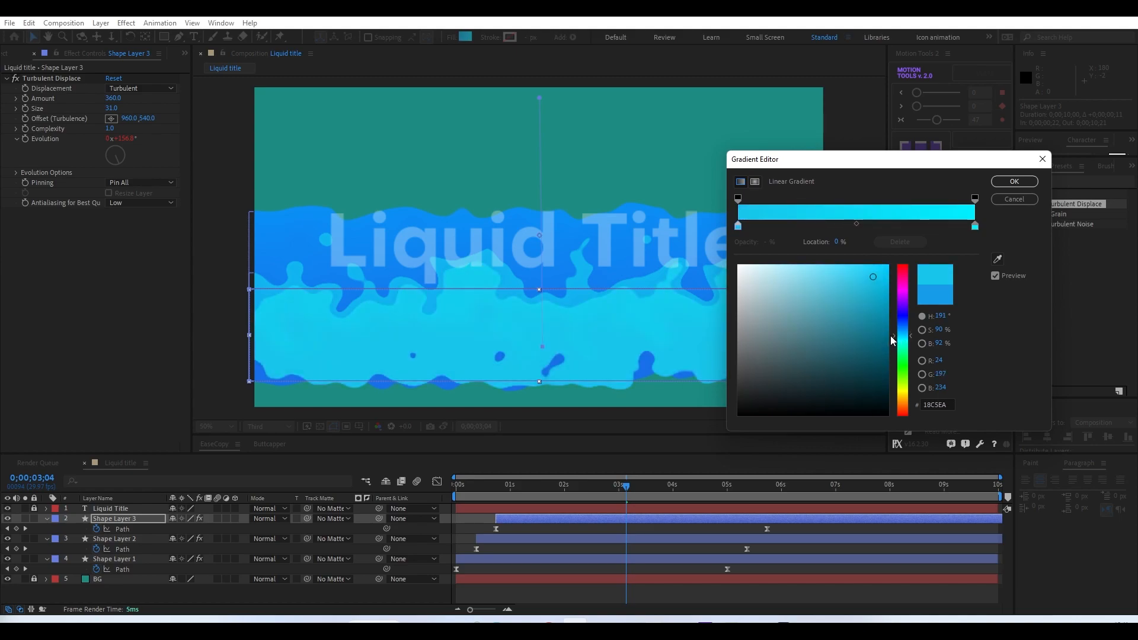
left_click(975, 227)
left_click_drag(902, 339, 902, 341)
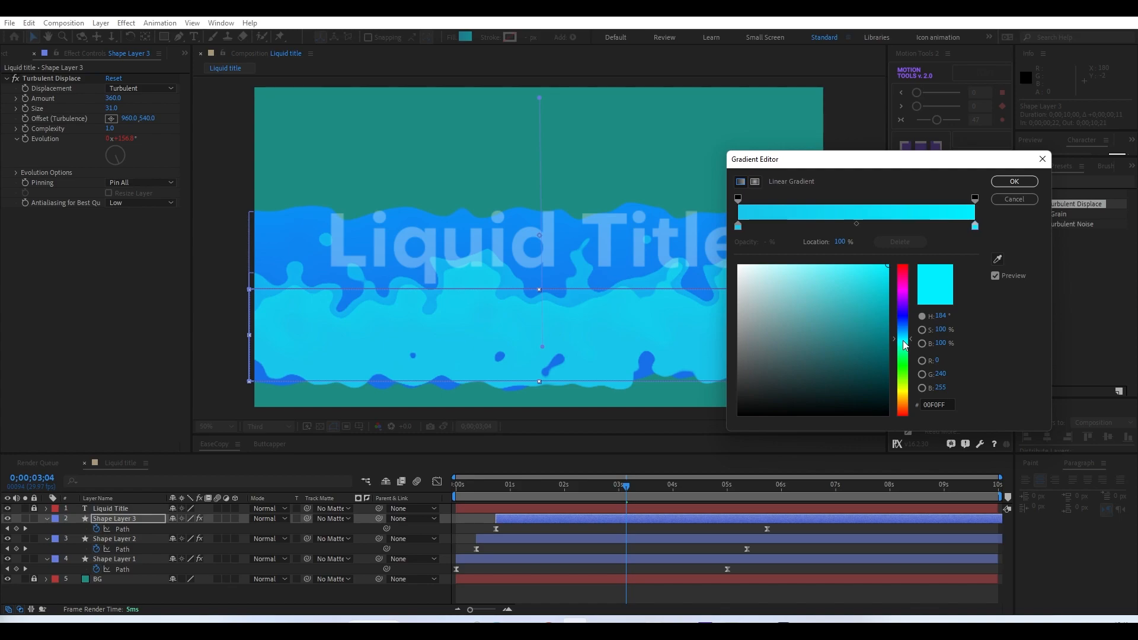
left_click_drag(827, 266, 818, 257)
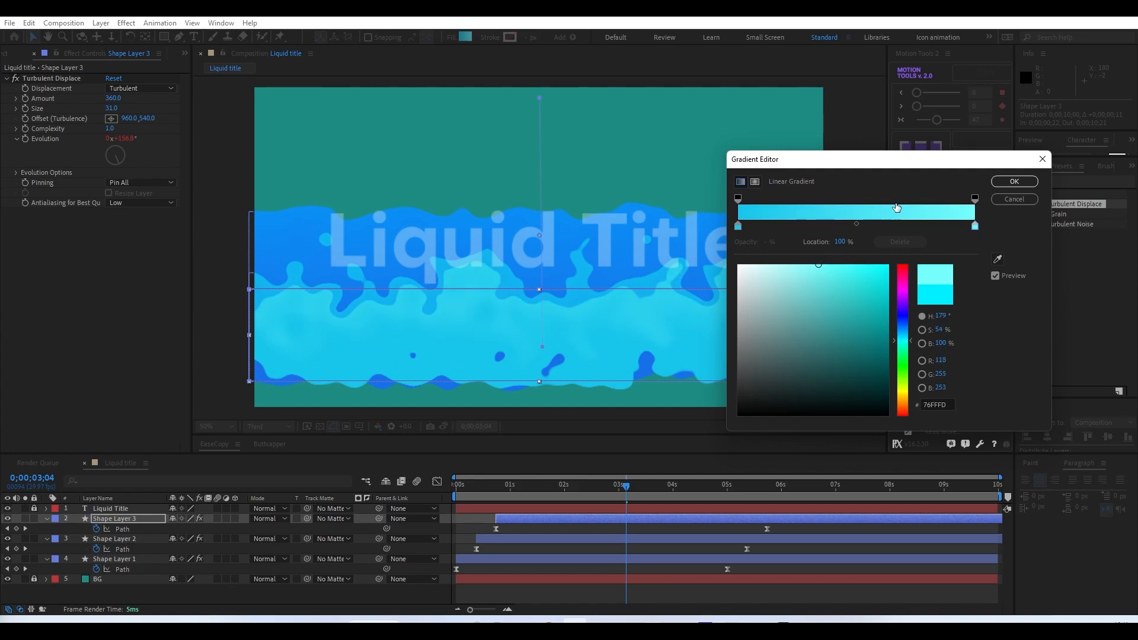
left_click(1015, 181)
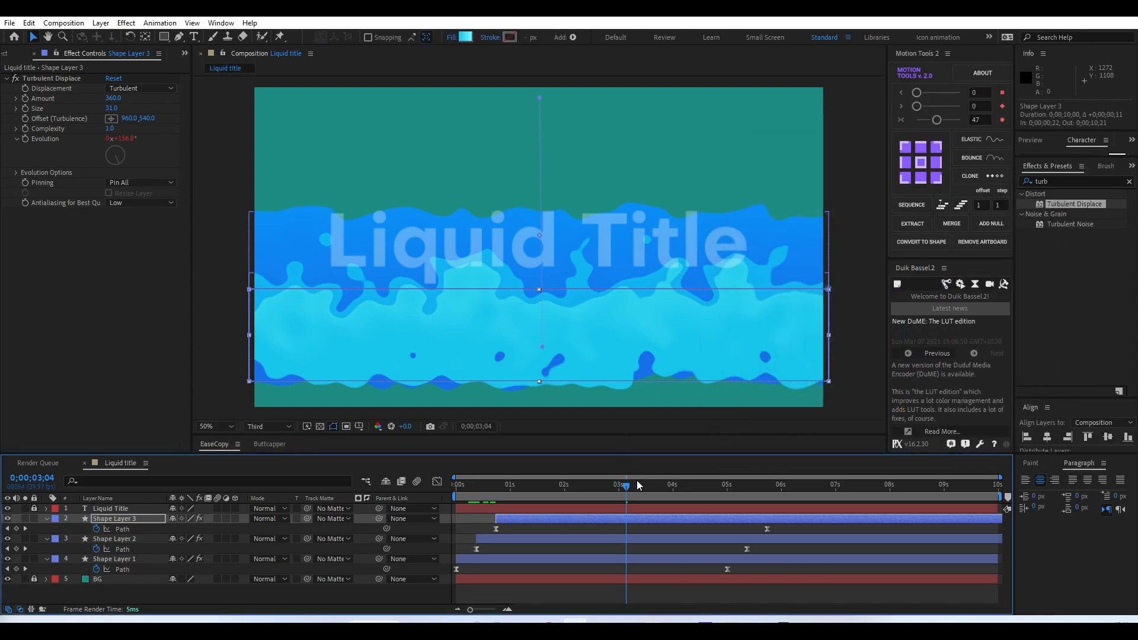
Step: At Shape Layer 3's second path keyframe, 0;00;05;22, lower the shape's upper edge to the lower part of the title letters
left_click_drag(635, 486, 764, 487)
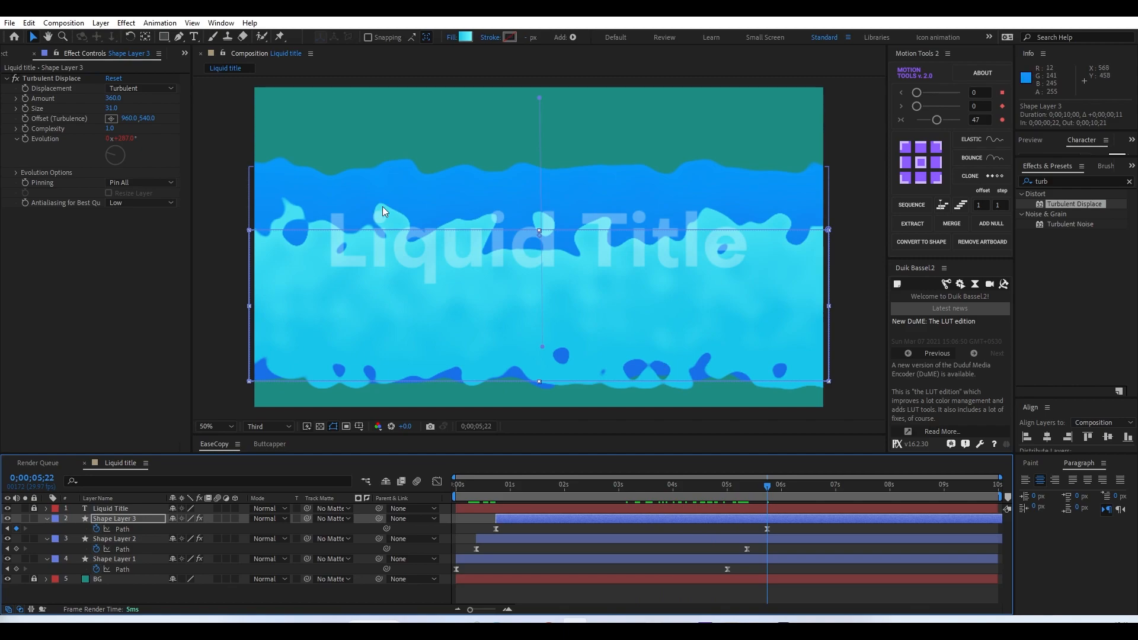
key("g")
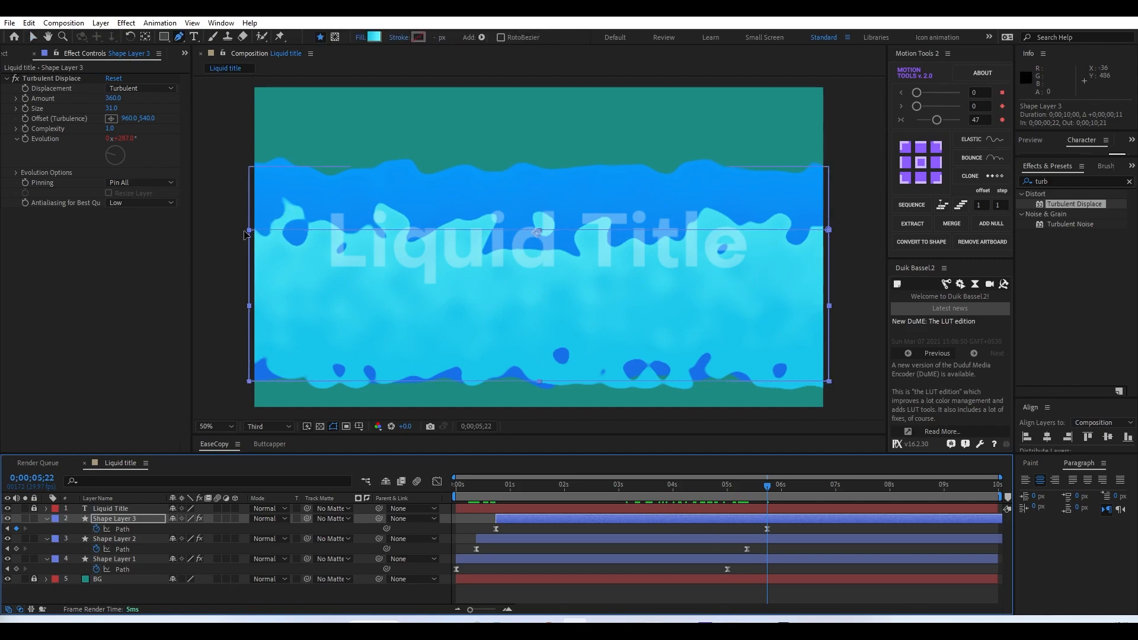
left_click_drag(241, 214, 830, 263)
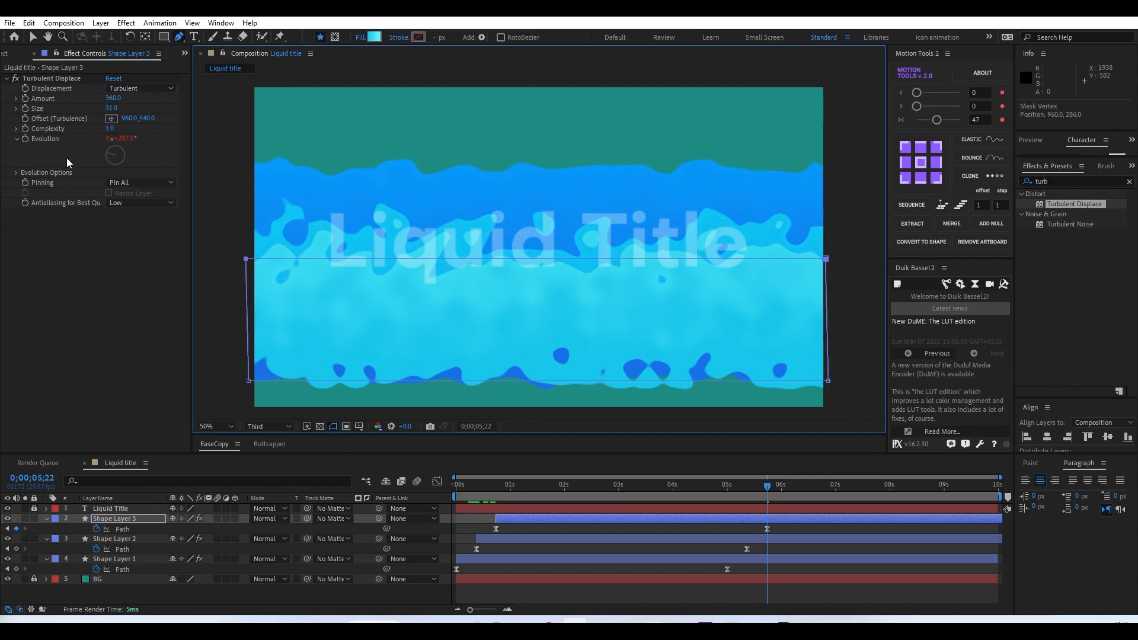
Step: Set Shape Layer 3's Turbulent Displace amount to 255 and size to 28, and scrub past the last keyframe to check
left_click_drag(113, 97, 175, 115)
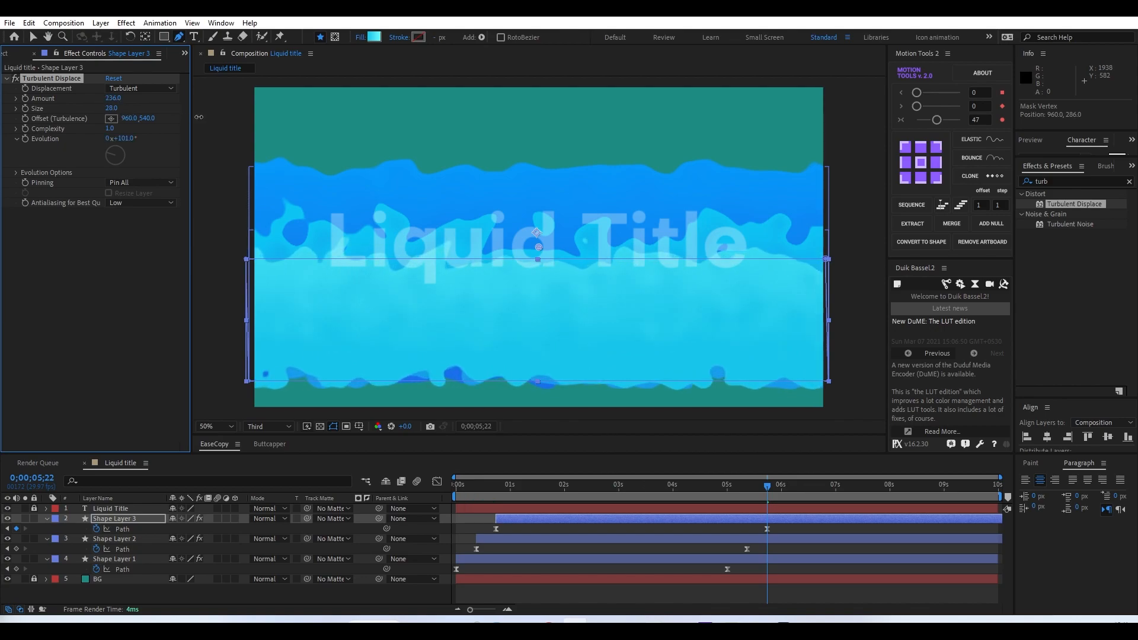
left_click_drag(210, 117, 210, 117)
left_click_drag(760, 487, 807, 466)
Step: Deselect the shape layer and collapse the revealed path keyframes of all three shape layers
key("v")
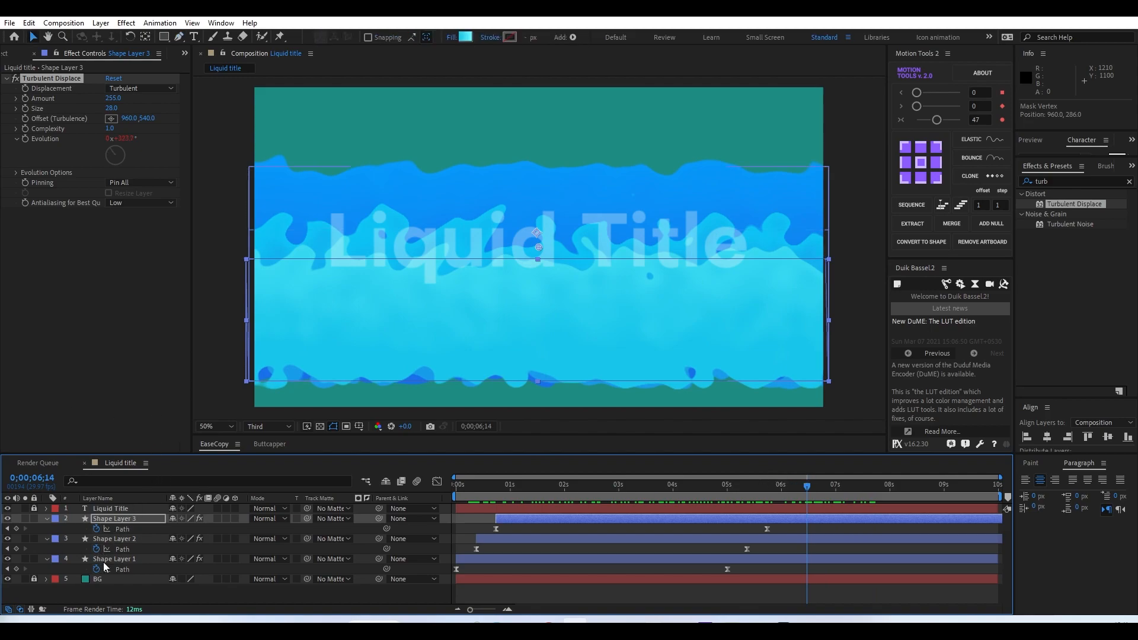
left_click(119, 584)
key("u")
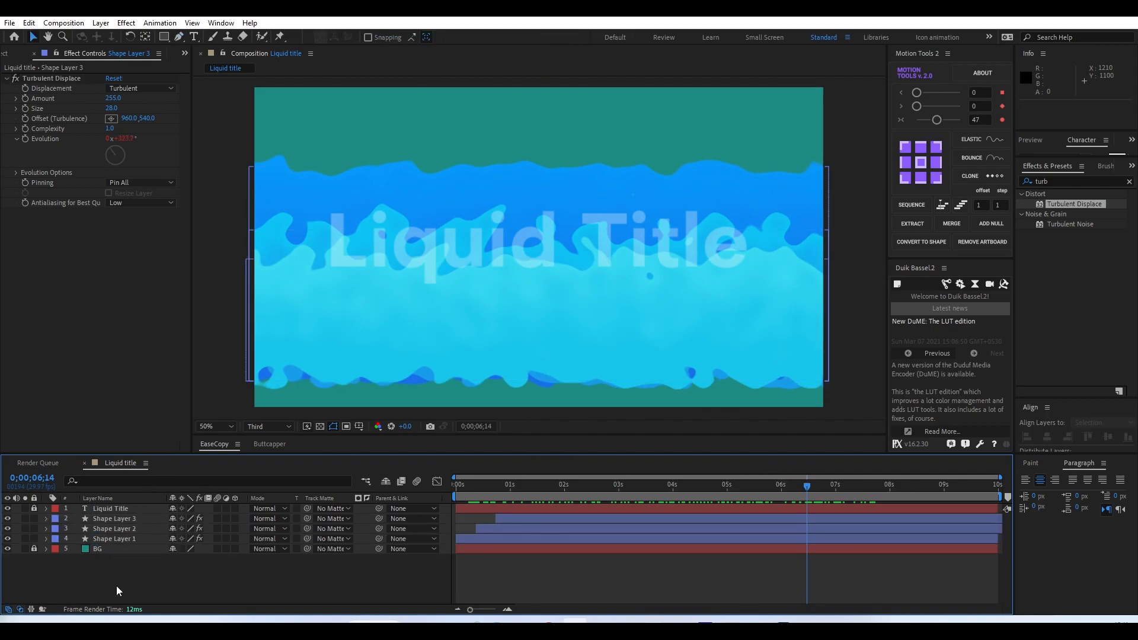
Step: Unlock the Liquid Title text layer and set its opacity to 100%
left_click(34, 508)
left_click(34, 508)
left_click(89, 508)
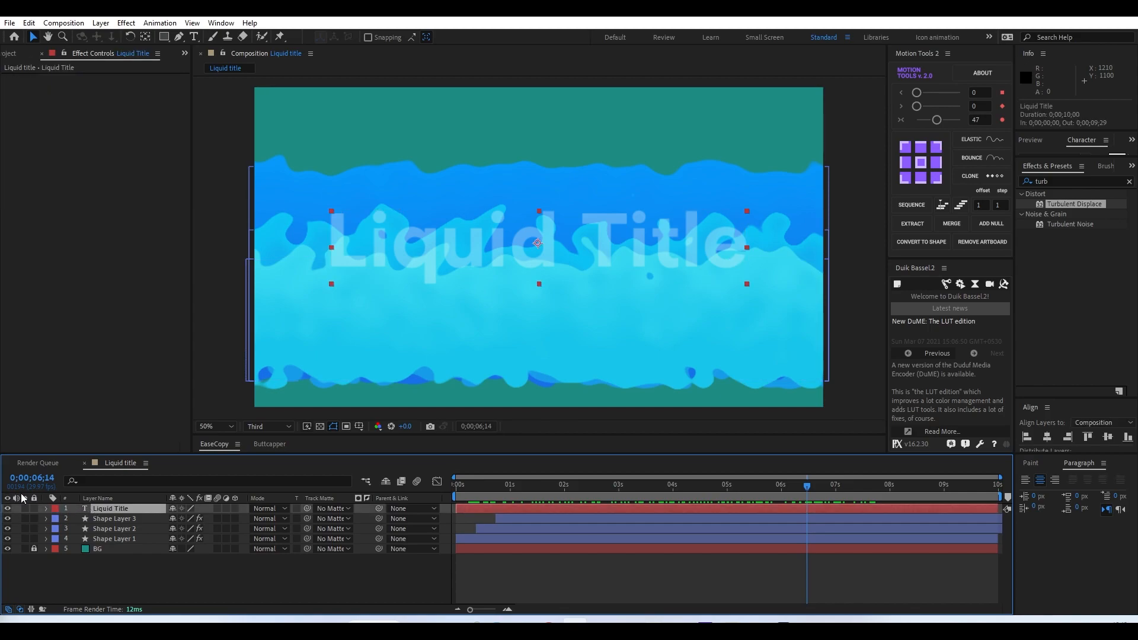
key("t")
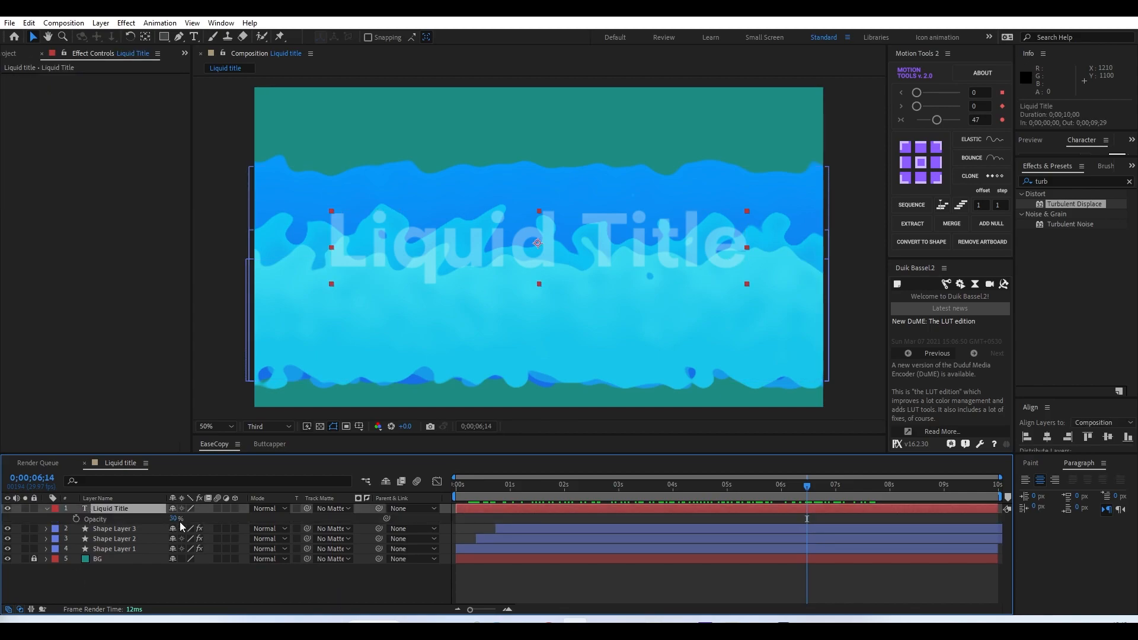
left_click_drag(176, 519, 294, 523)
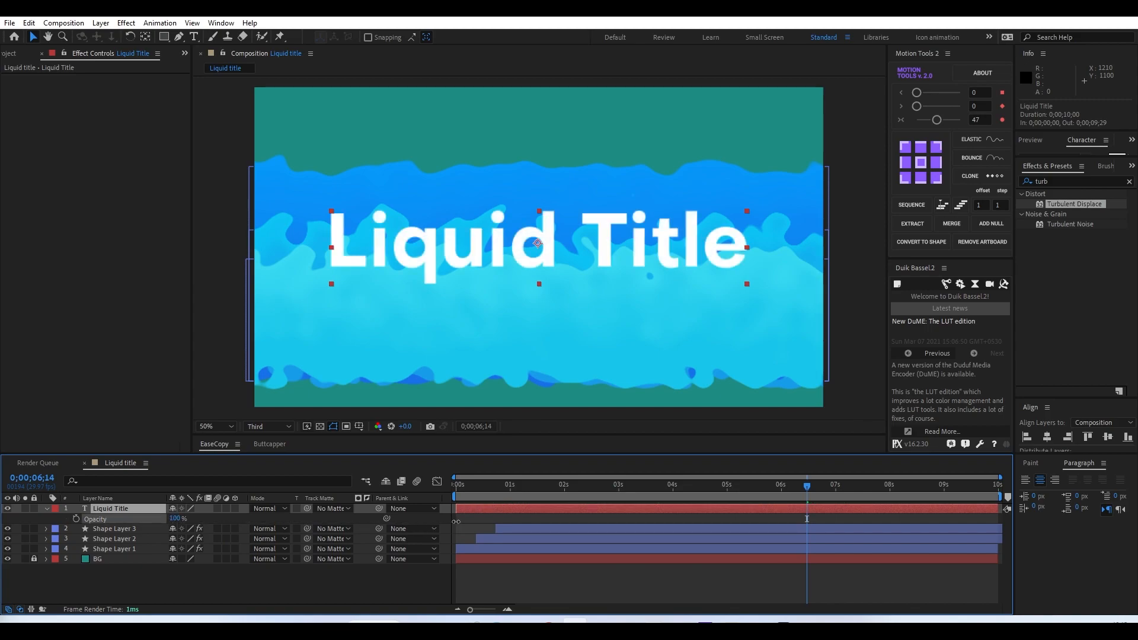
Step: Set the Liquid Title text layer as the track matte of Shape Layer 3
left_click(139, 528)
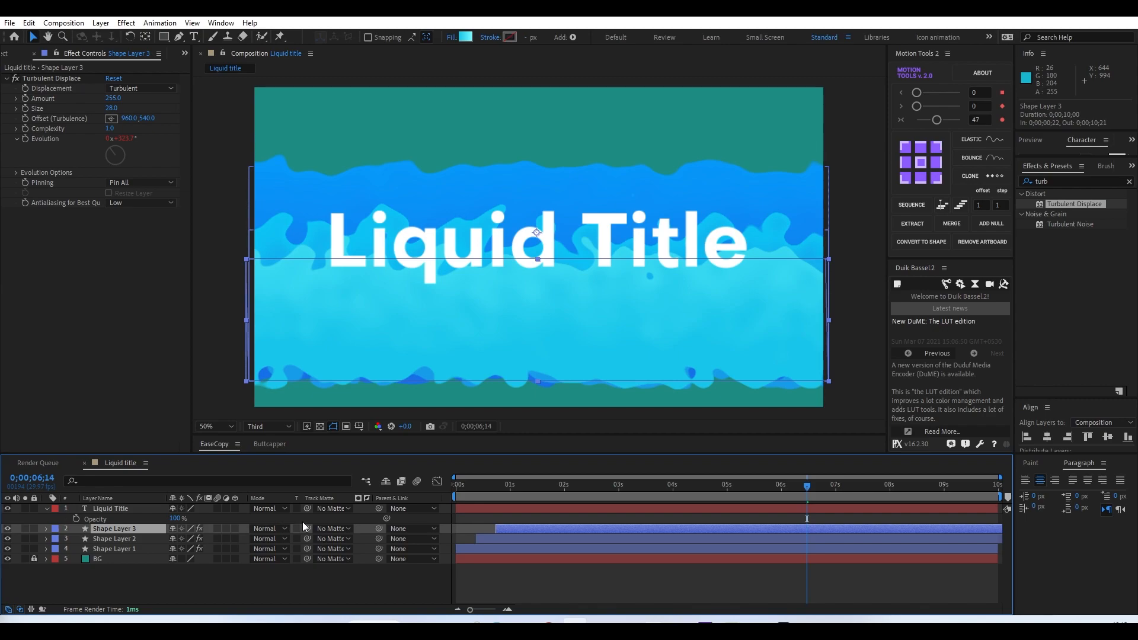
left_click_drag(307, 530, 150, 511)
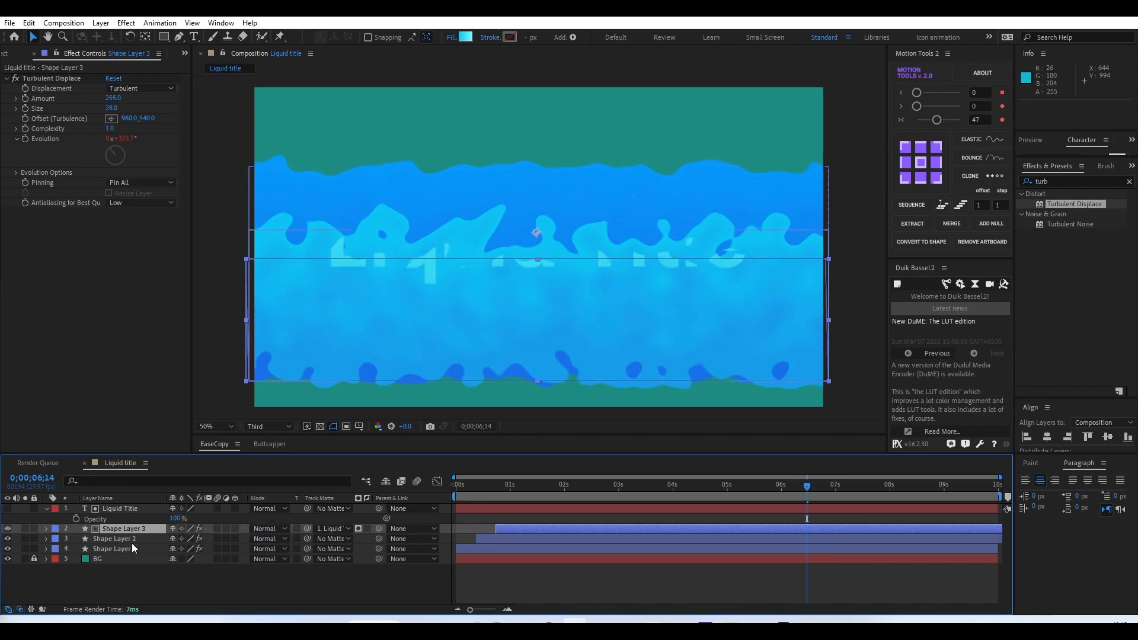
Step: Show only Shape Layer 1 among the shape layers, set Liquid Title as its track matte, and scrub through the animation to check
left_click(7, 538)
left_click(7, 549)
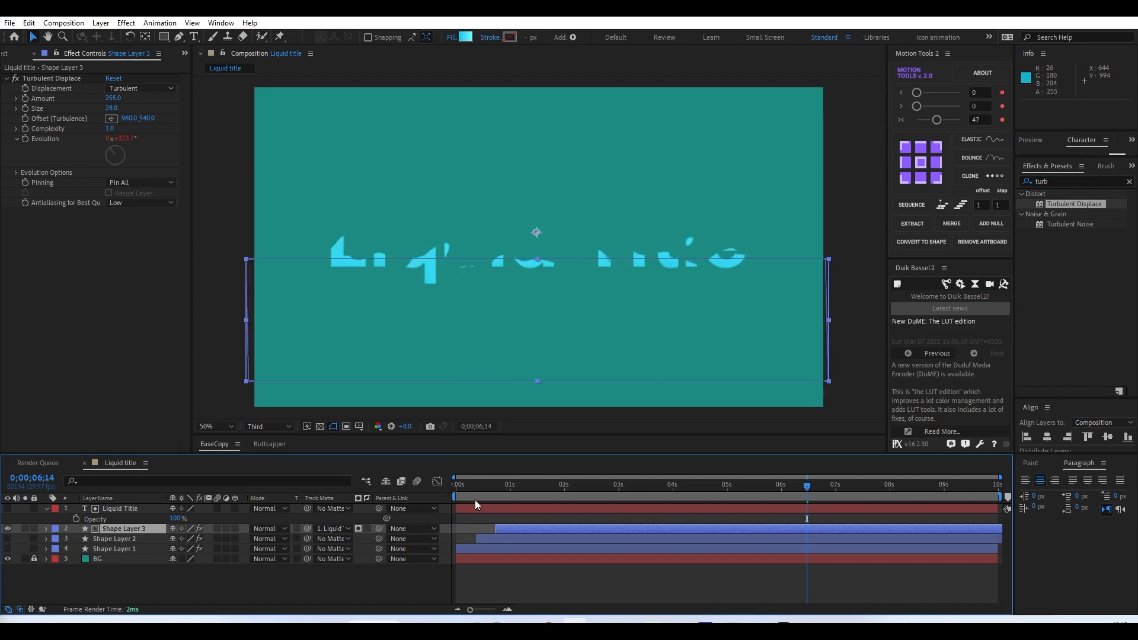
left_click(7, 528)
left_click(7, 549)
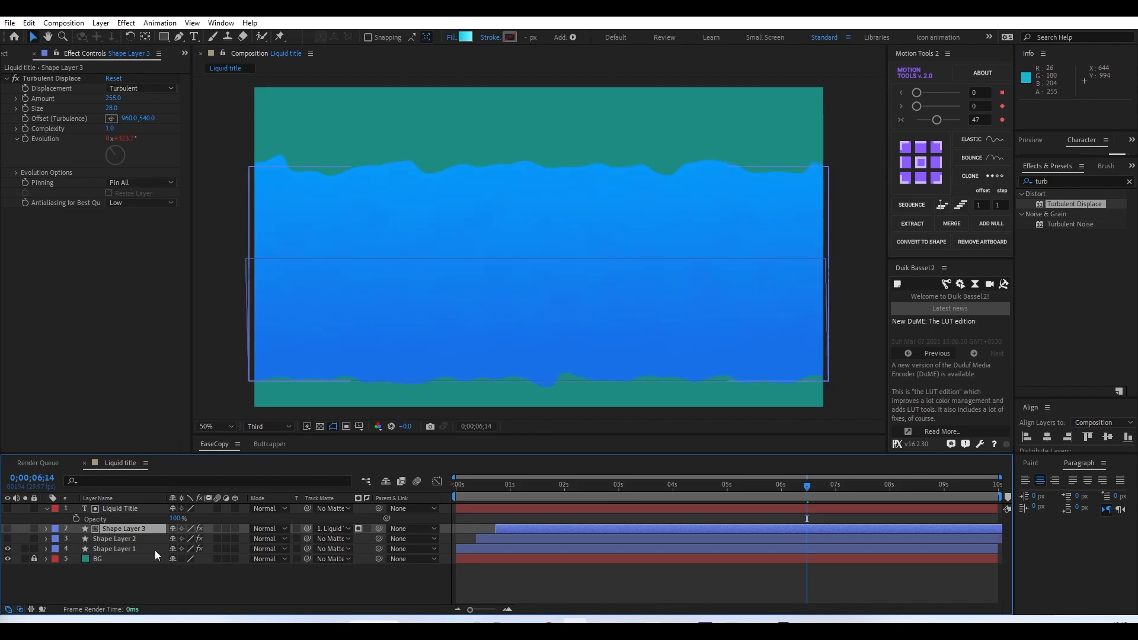
left_click(136, 549)
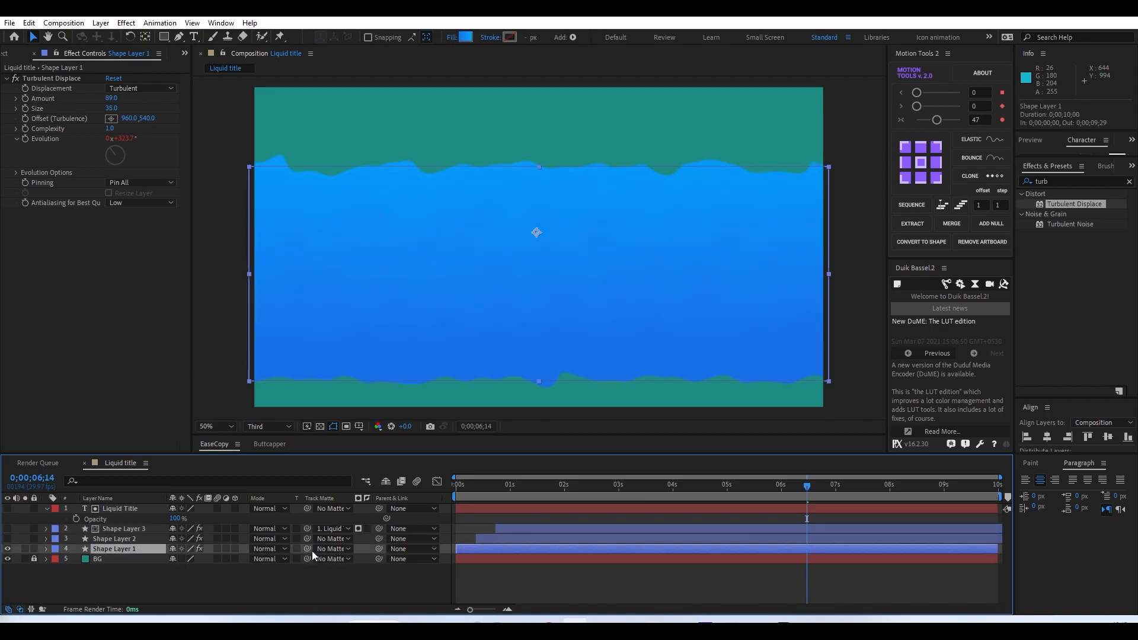
left_click_drag(306, 552, 104, 511)
left_click_drag(463, 492, 648, 513)
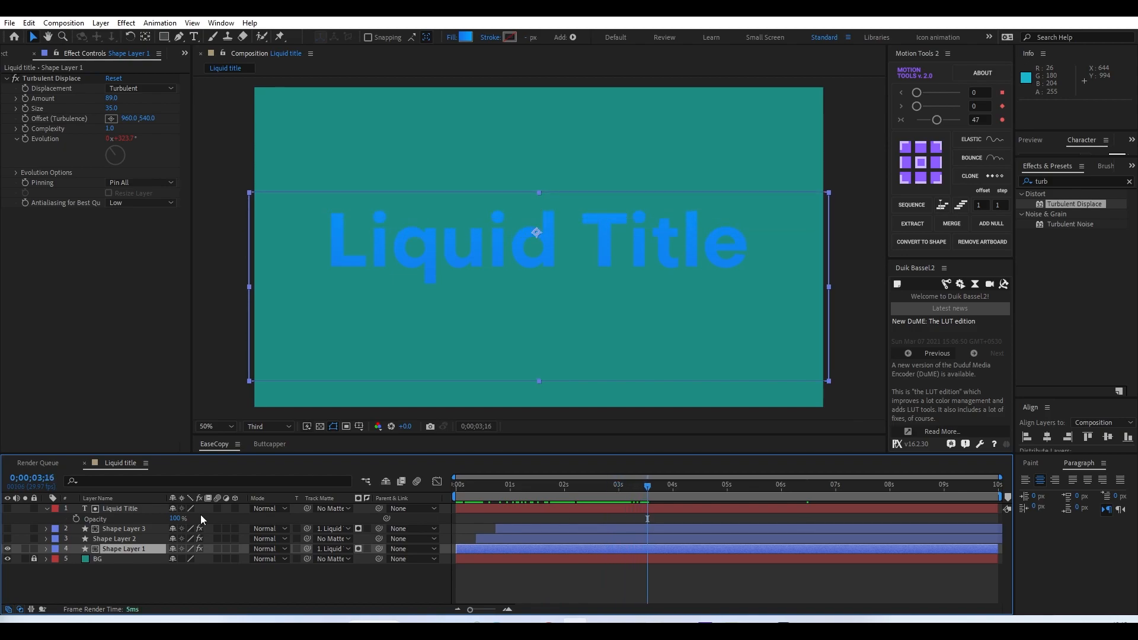
Step: Make Shape Layer 2 visible, set Liquid Title as its track matte, and scrub through the animation to check
left_click_drag(8, 546, 7, 539)
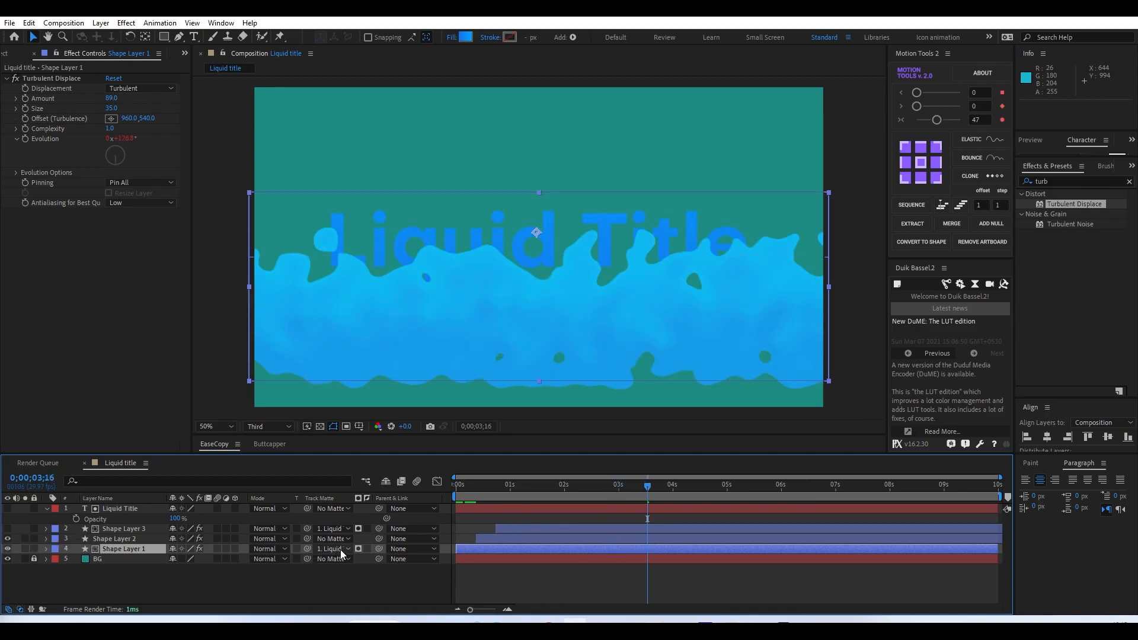
left_click_drag(308, 538, 111, 511)
left_click_drag(470, 491, 758, 498)
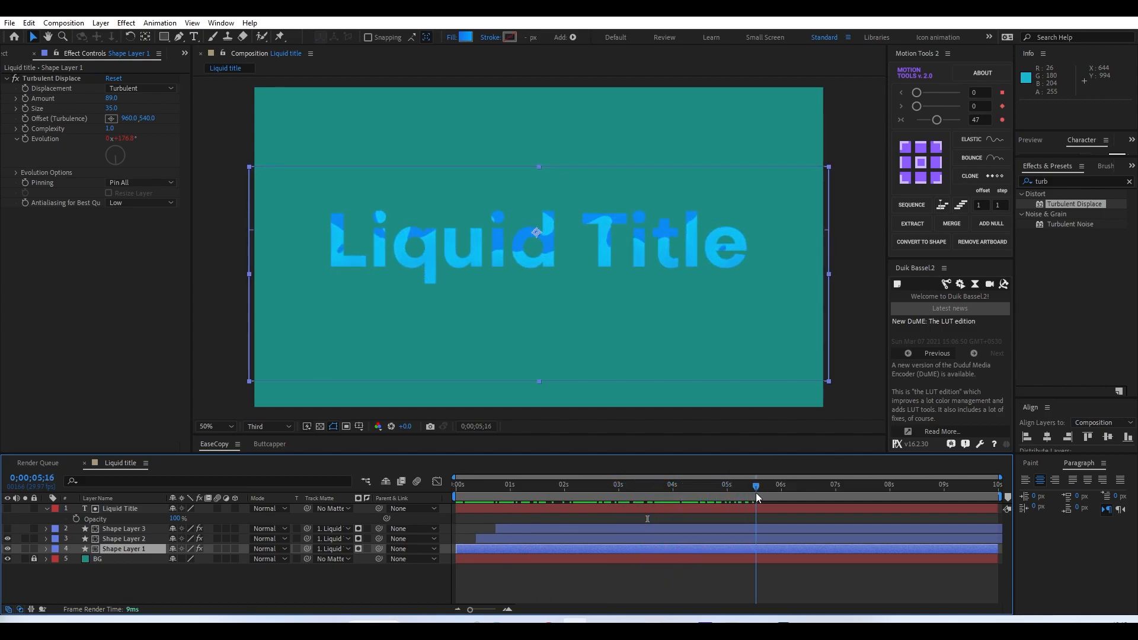
Step: Make Shape Layer 3 visible again, collapse the Liquid Title layer's properties, and preview the combined fill animation
left_click(7, 529)
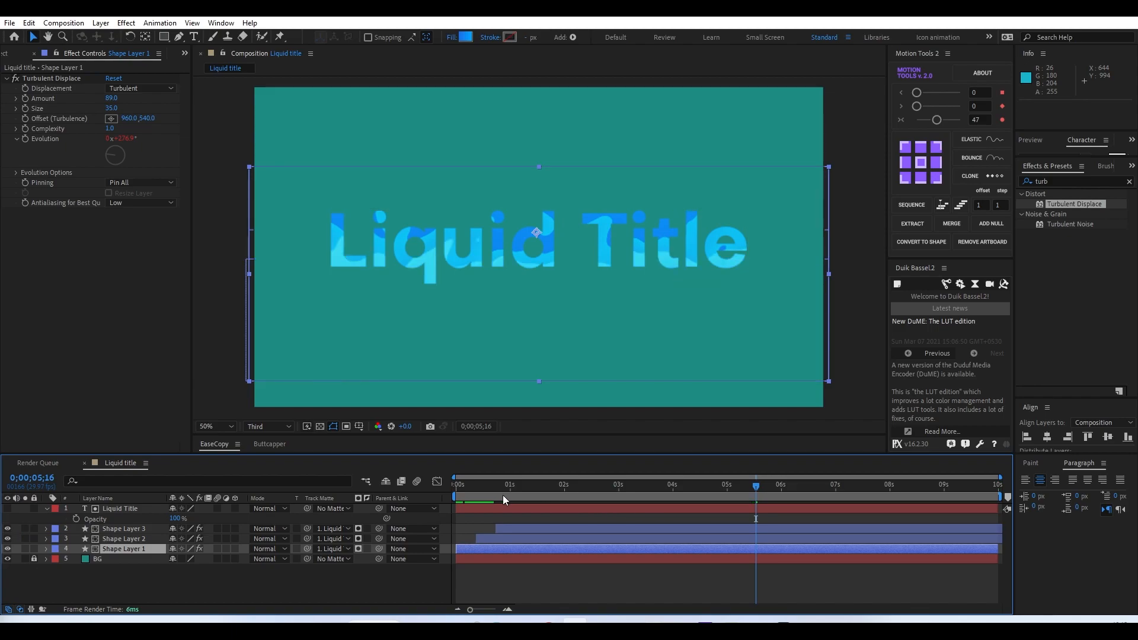
left_click_drag(521, 491, 814, 482)
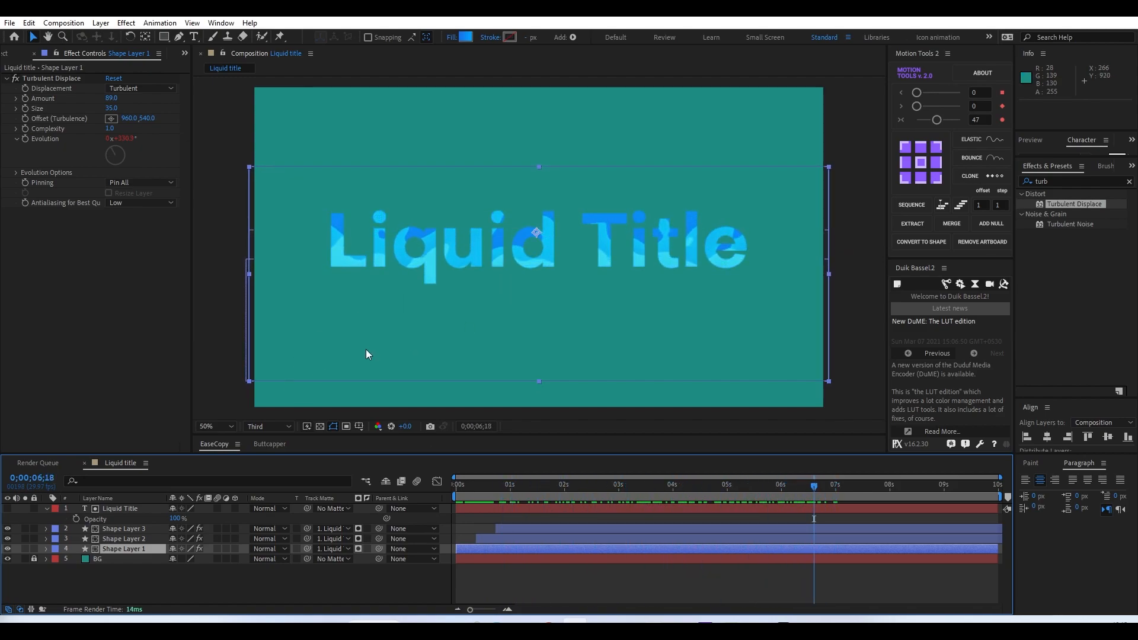
left_click(47, 508)
key("space")
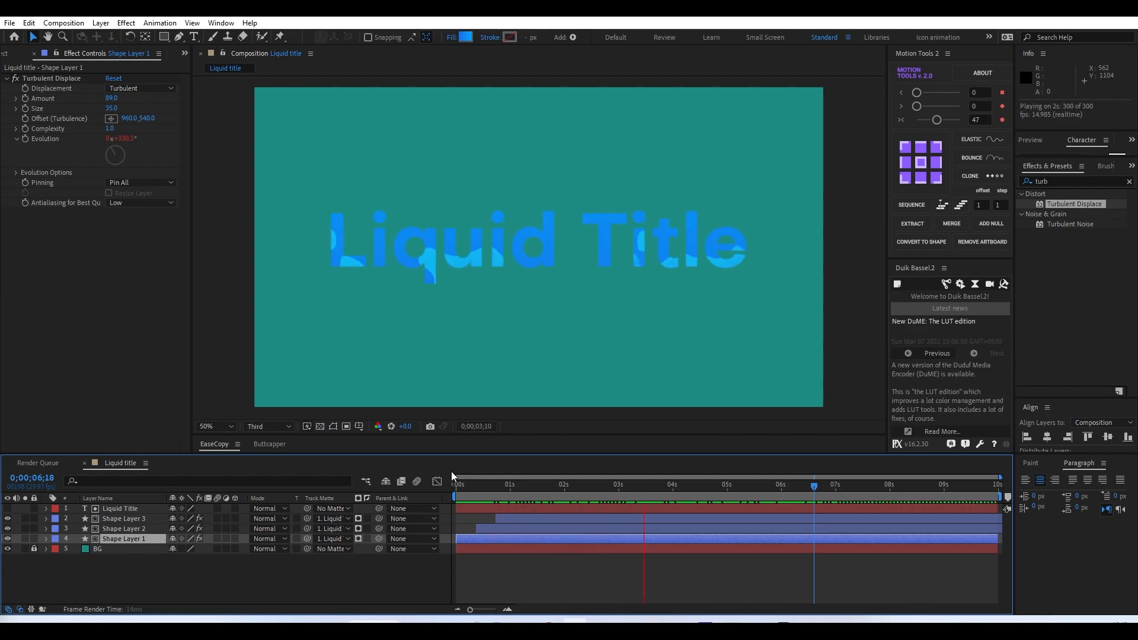
key("space")
Step: Apply Turbulent Displace to the Liquid Title text layer, set its amount to 10, and test its evolution
left_click(486, 507)
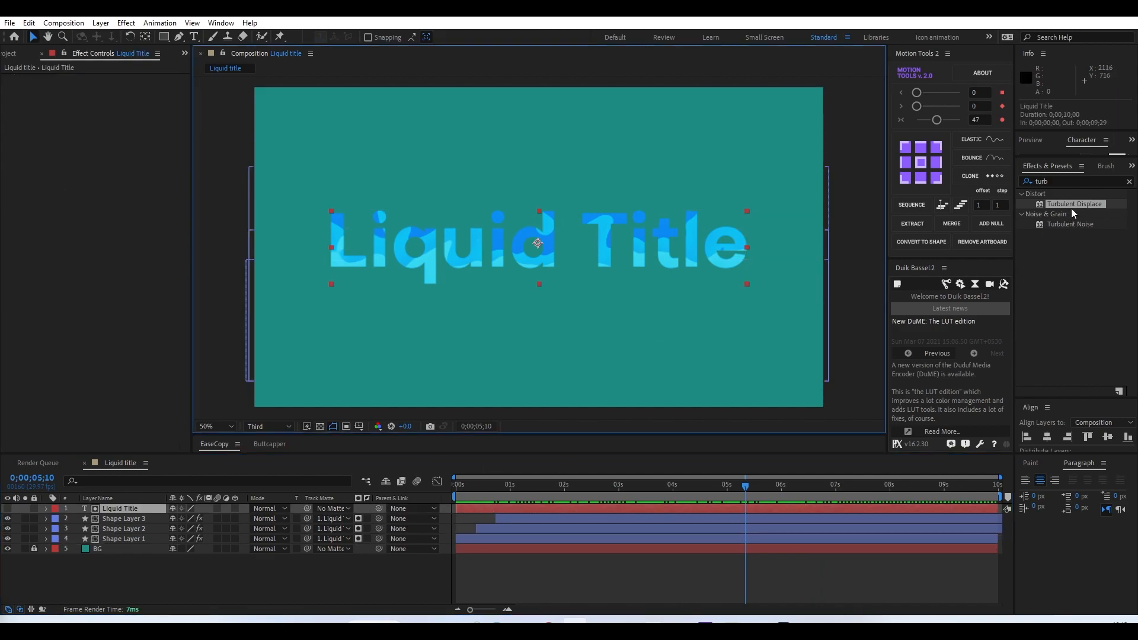
left_click_drag(1071, 207, 563, 509)
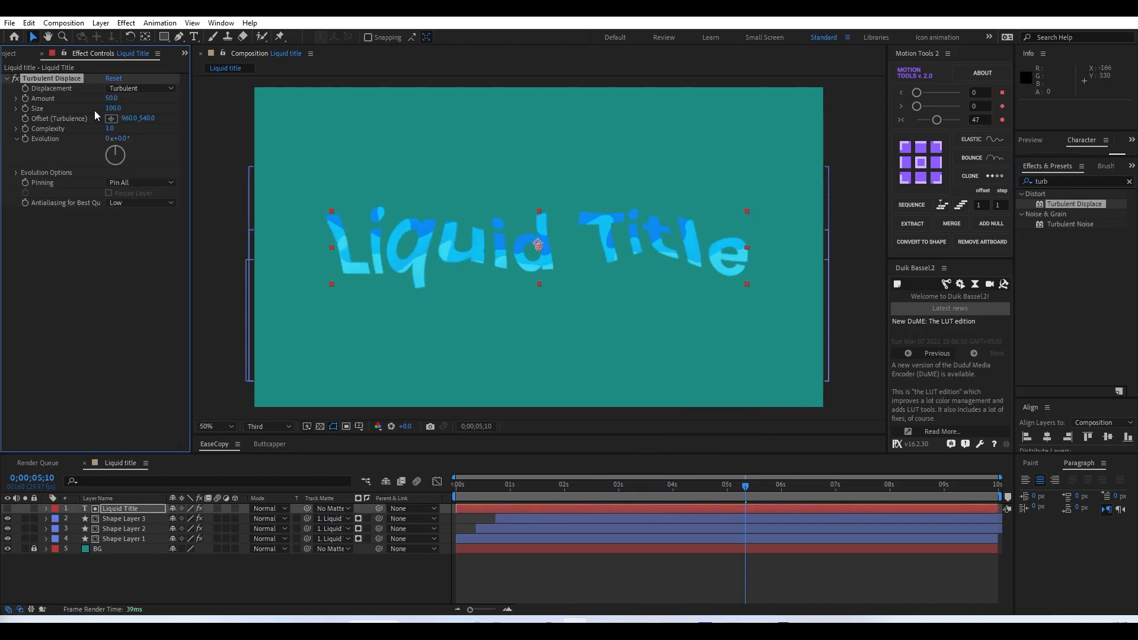
left_click(111, 98)
type("10")
key("Return")
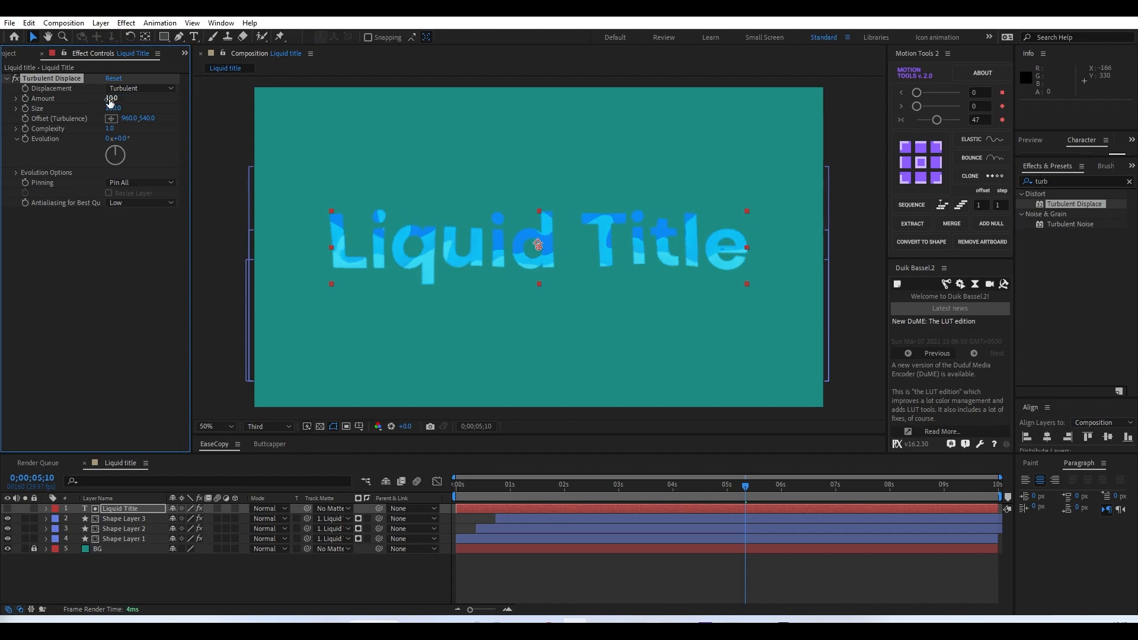
mouse_move(111, 143)
left_mouse_down()
mouse_move(126, 148)
mouse_move(123, 166)
mouse_move(97, 161)
mouse_move(108, 154)
left_mouse_up()
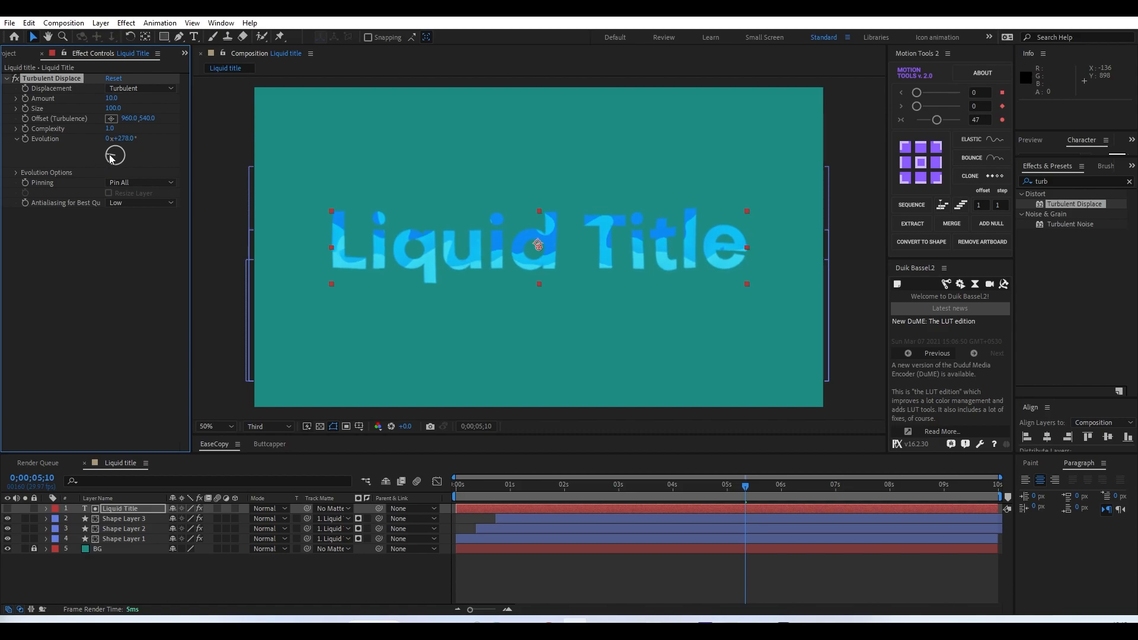
Step: Add the expression time*30 to the Liquid Title layer's Turbulent Displace evolution and preview the animation
left_click(24, 139, "alt")
type("time")
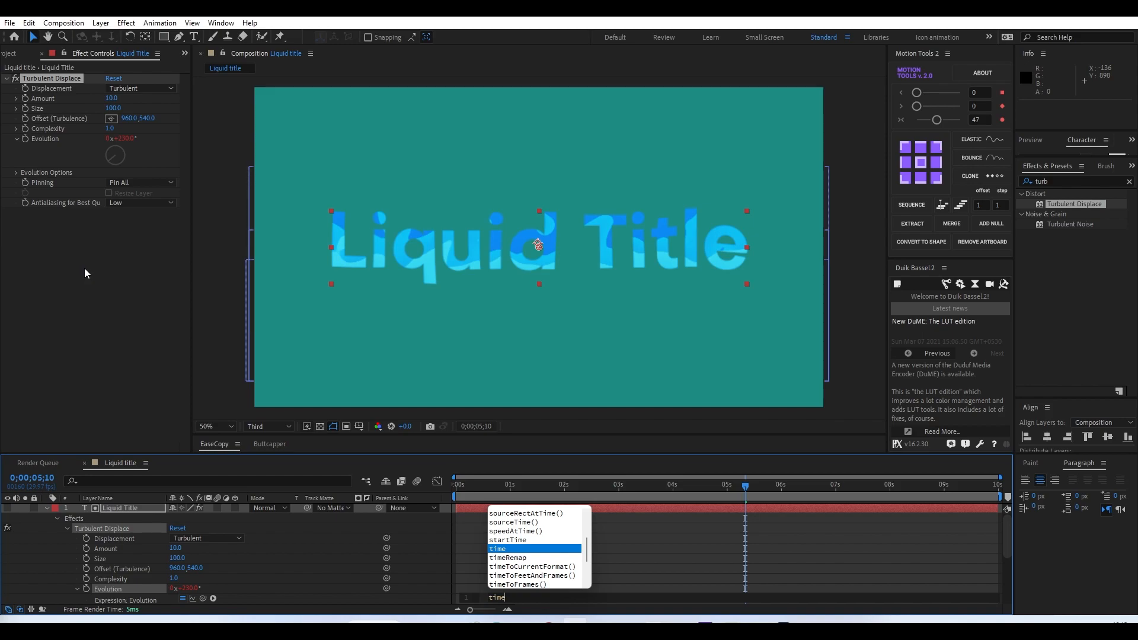
key("Escape")
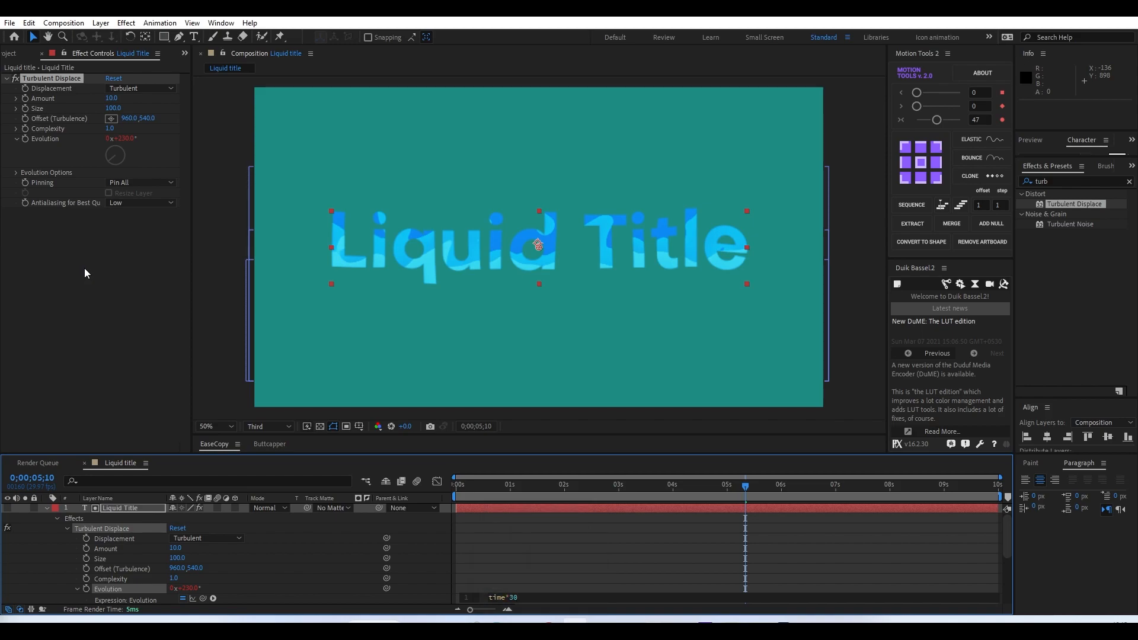
left_click(564, 561)
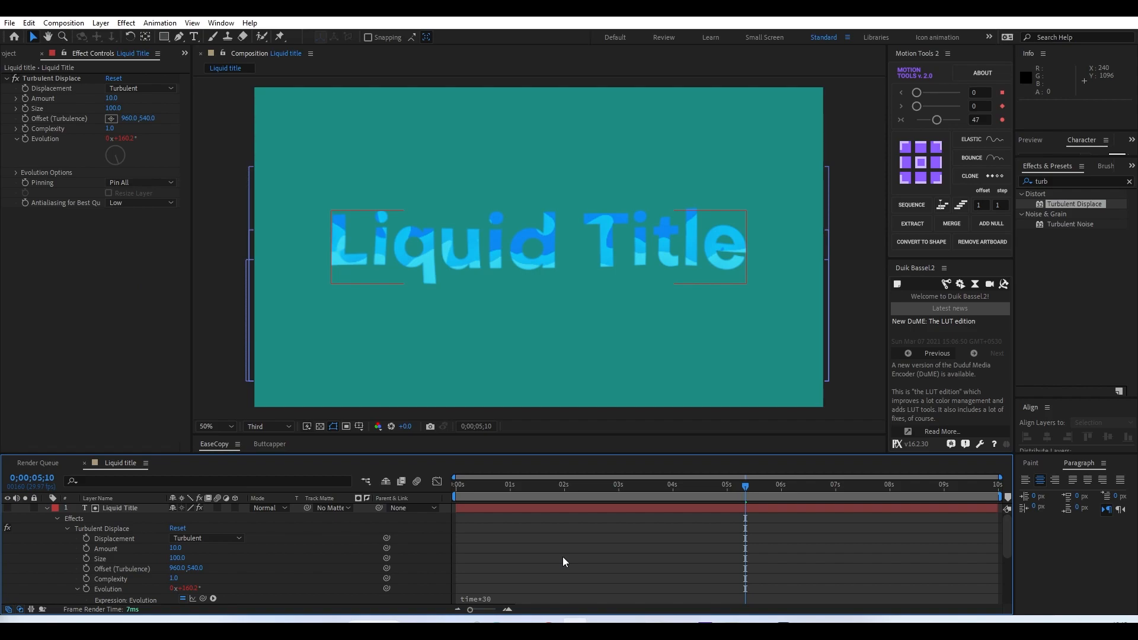
key("space")
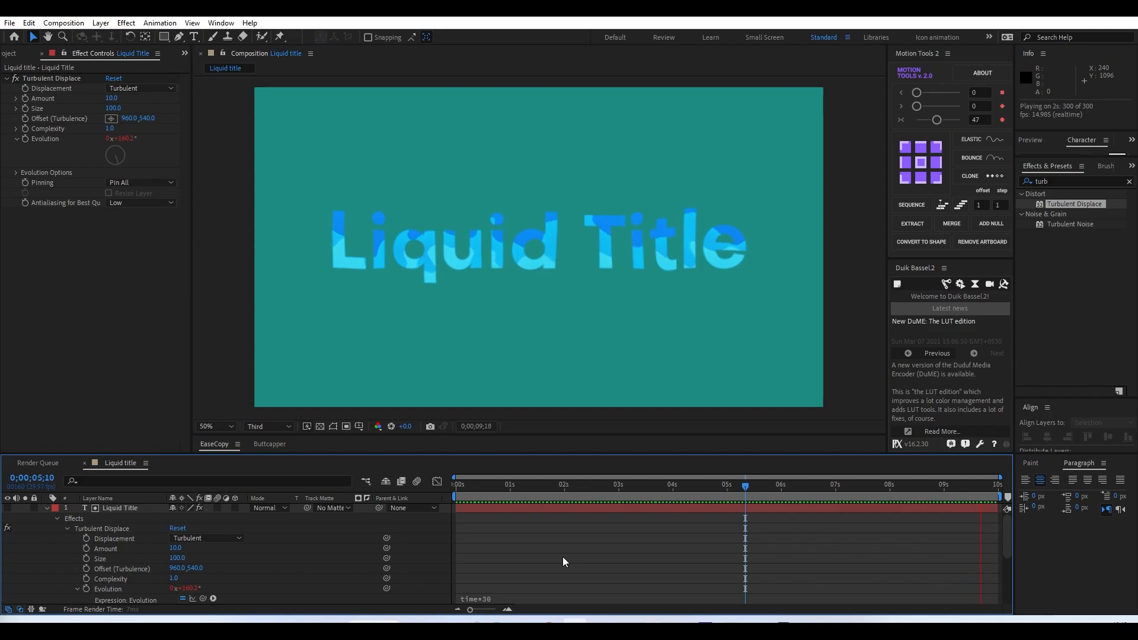
key("space")
Step: Change the Liquid Title layer's evolution expression to time*70, preview it, and collapse the layer's properties
left_click(506, 599)
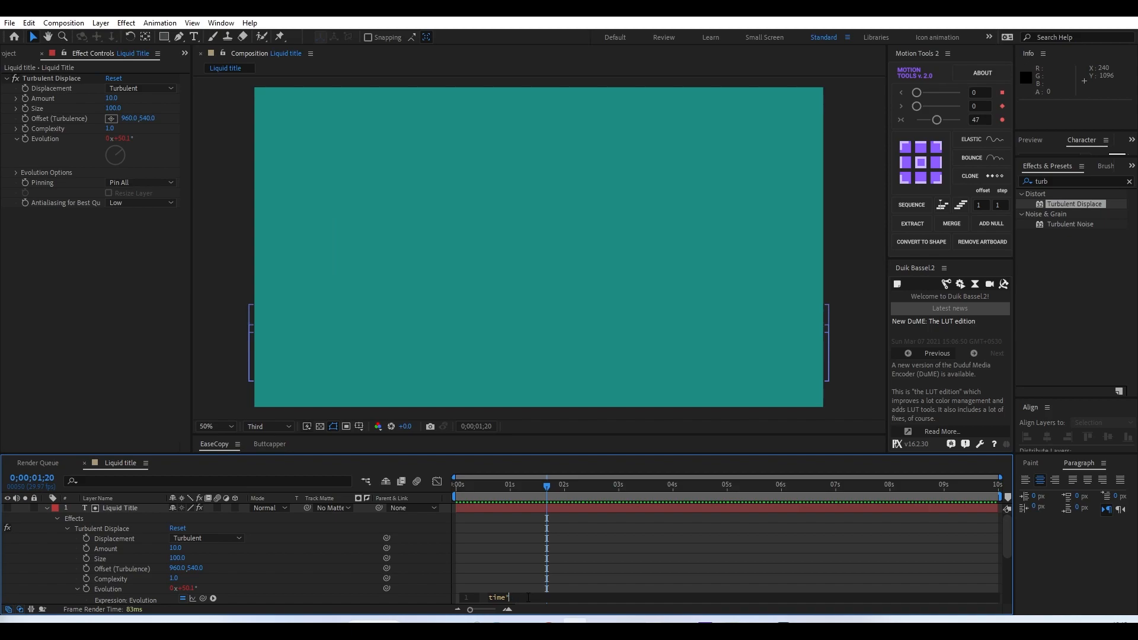
type("70")
key("KP_Enter")
key("space")
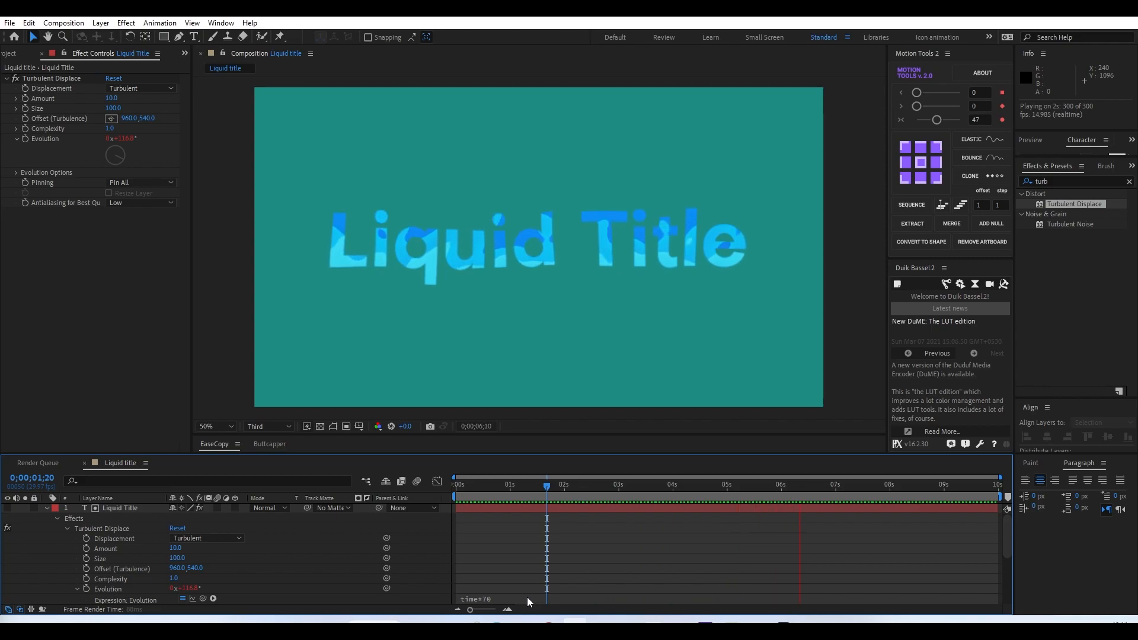
key("space")
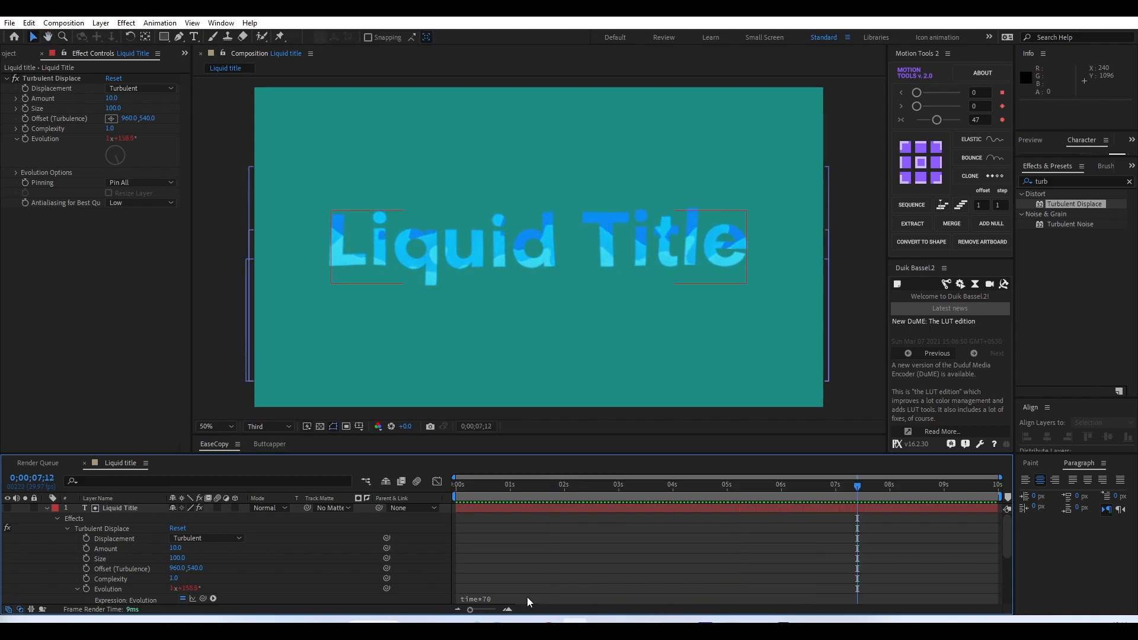
key("u")
key("u")
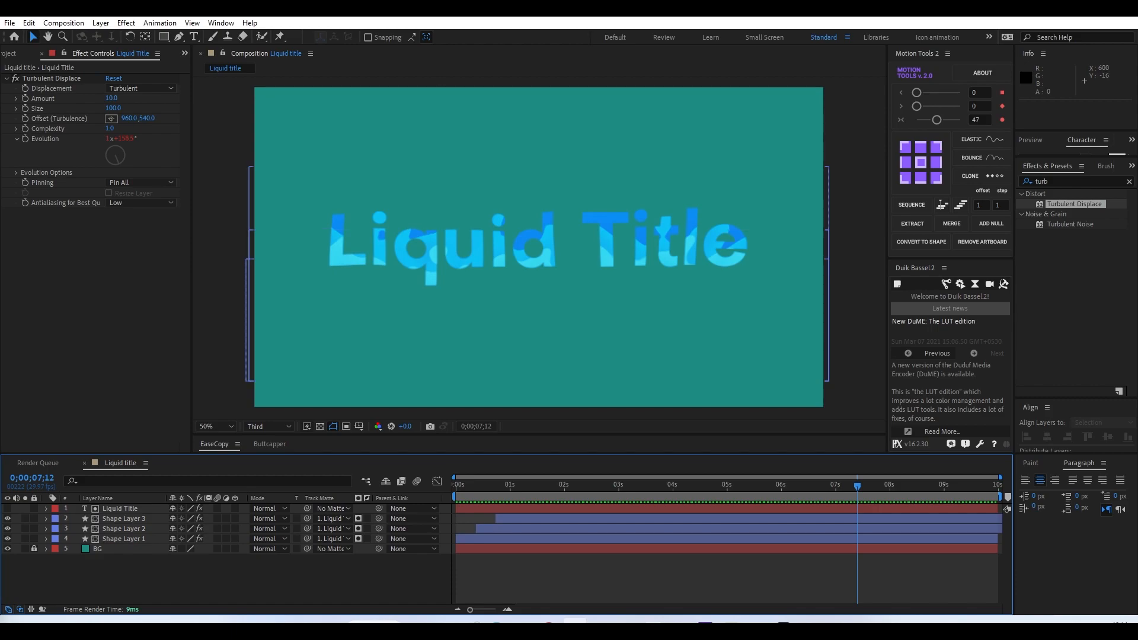
Step: Set the preview resolution to Full and pre-compose the text and three shape layers under the name "Liquid title"
left_click(286, 425)
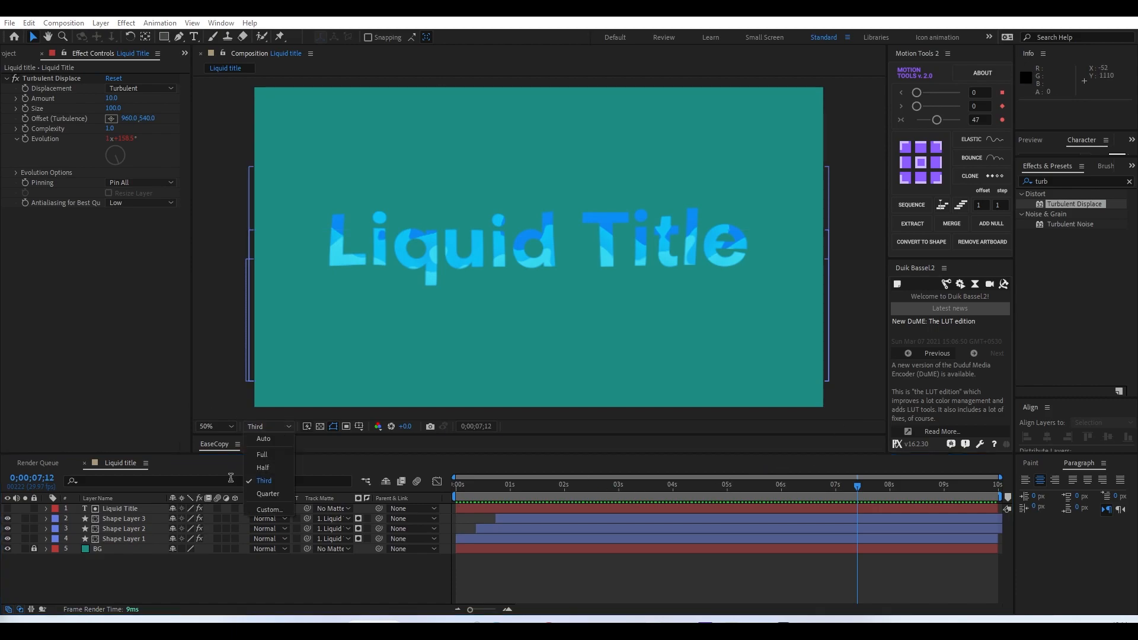
left_click(269, 457)
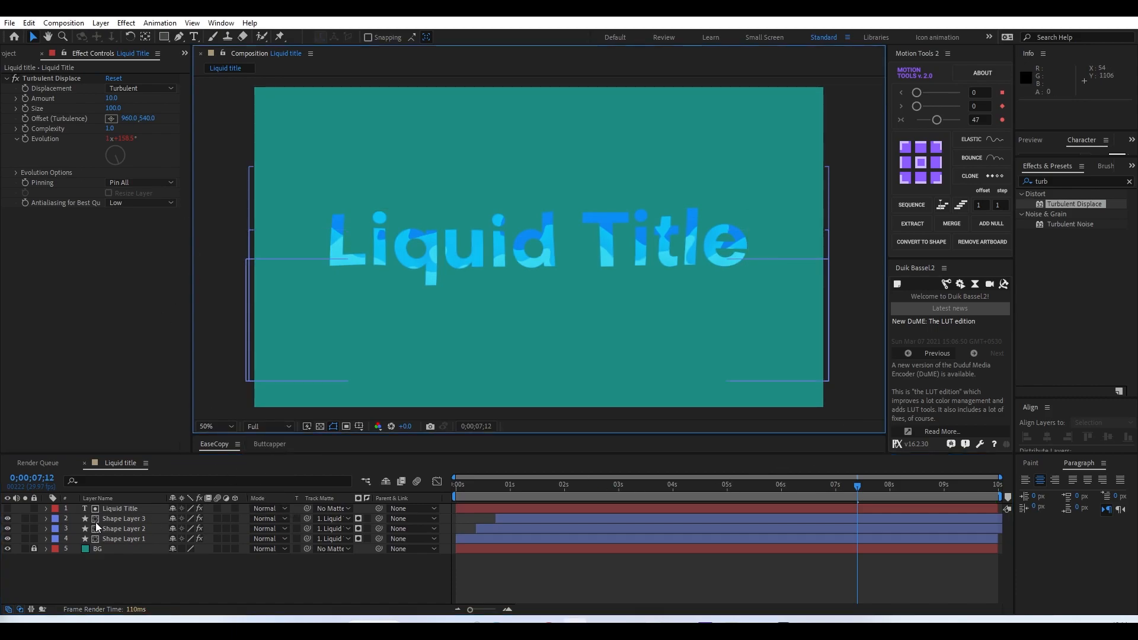
left_click(120, 508)
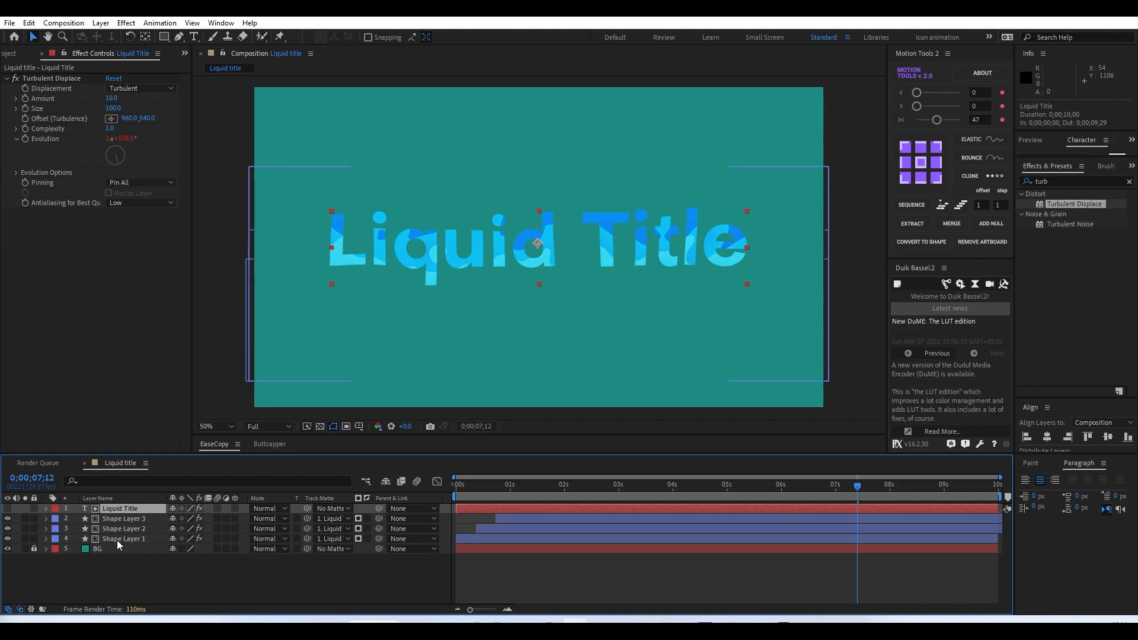
left_click(116, 539, "shift")
right_click(119, 539)
left_click(185, 458)
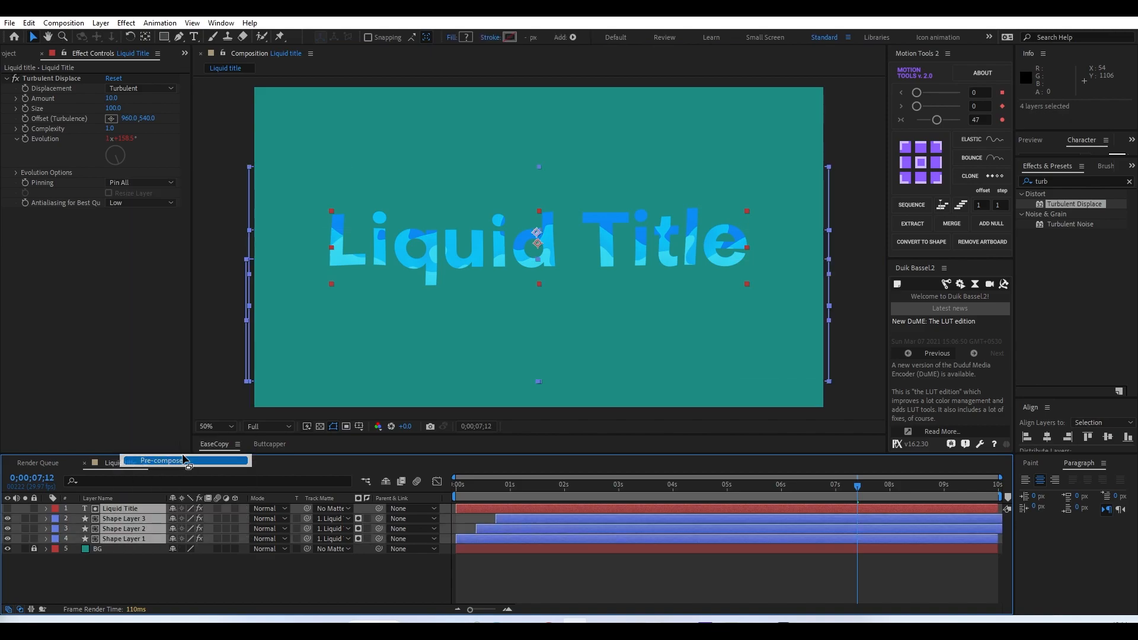
type("Liquid title")
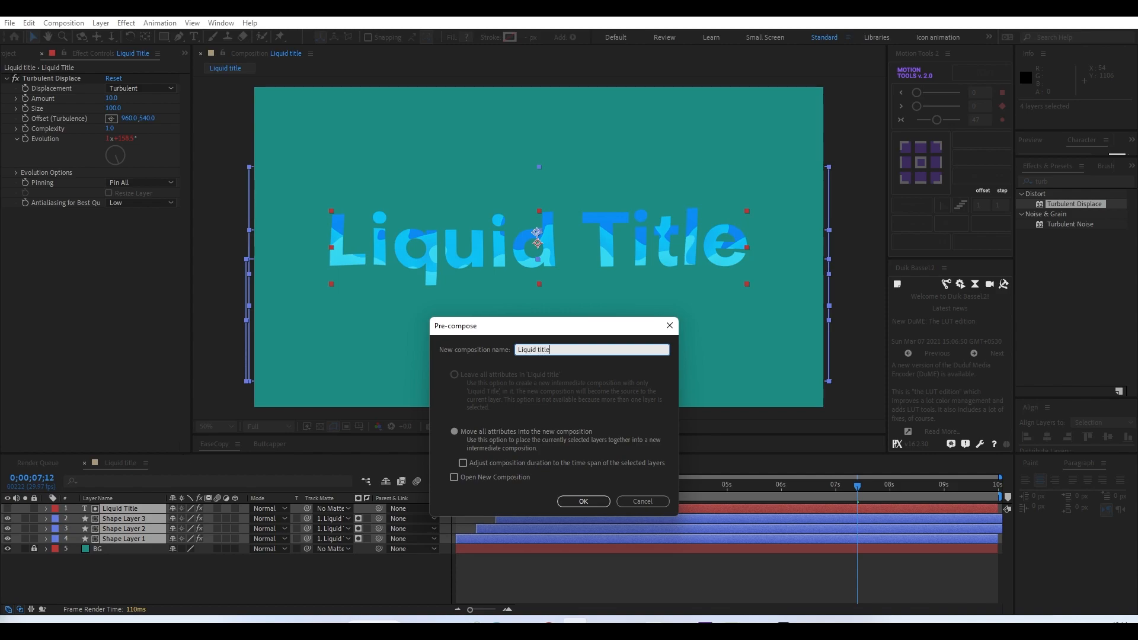
key("Return")
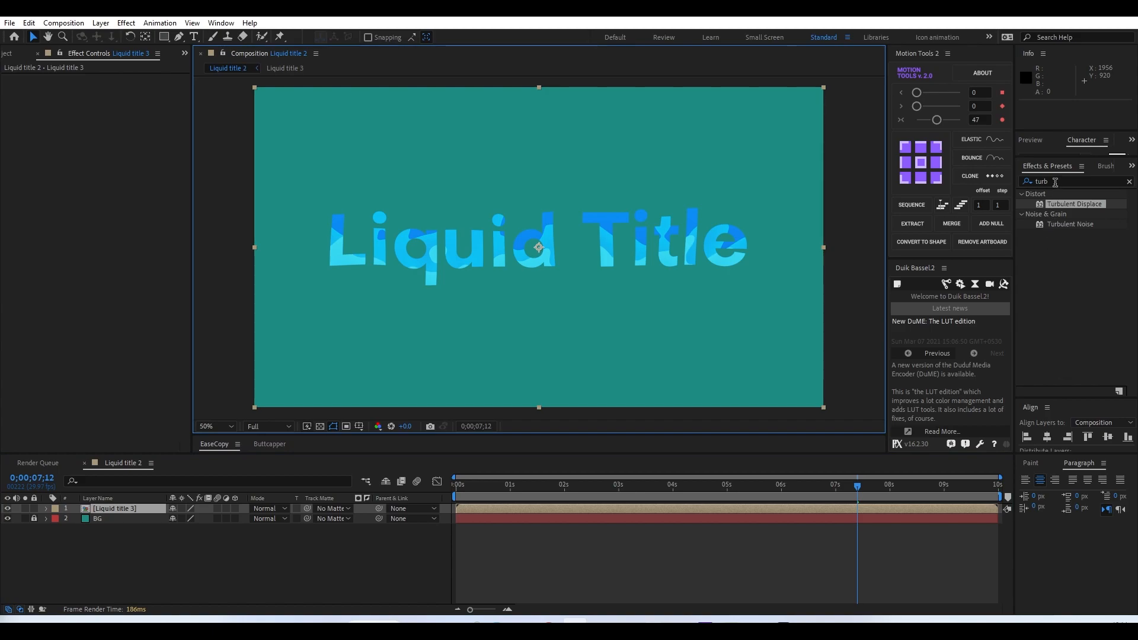
Step: Find the Drop Shadow effect and apply it to the pre-composed title layer
left_click(1055, 181)
type("drop")
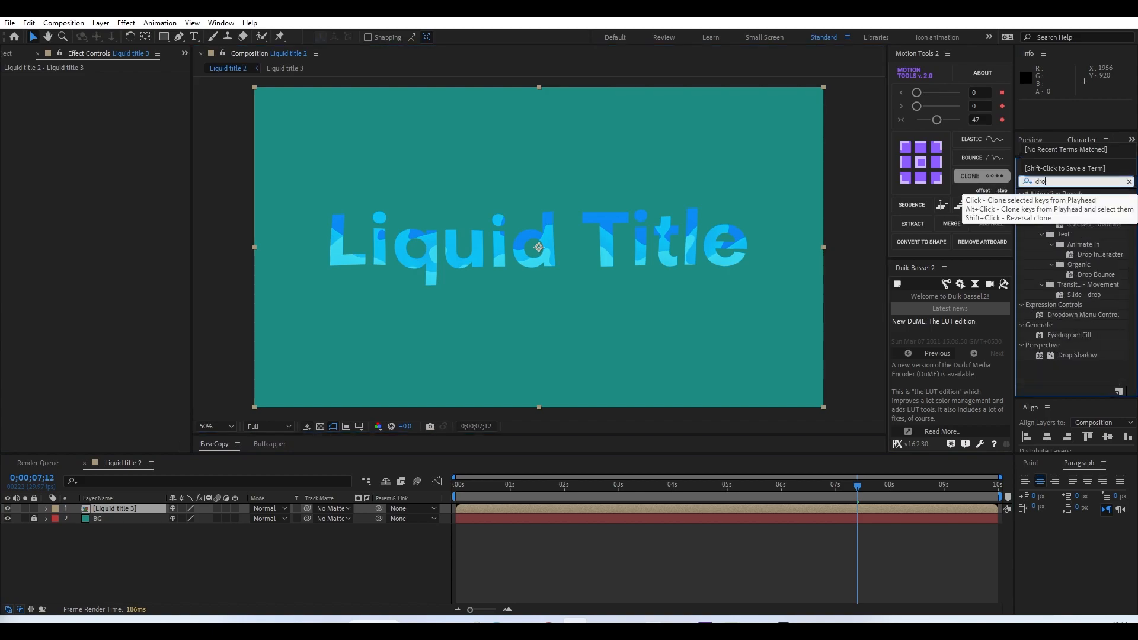
left_click(1076, 356)
left_click_drag(1090, 357, 737, 376)
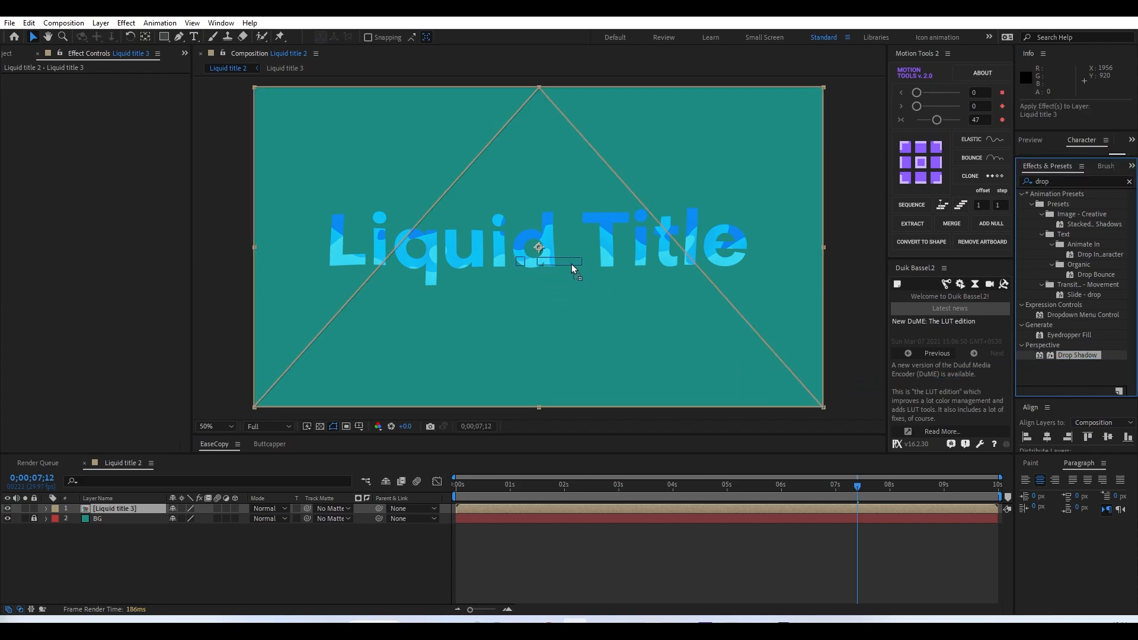
left_click_drag(571, 264, 566, 261)
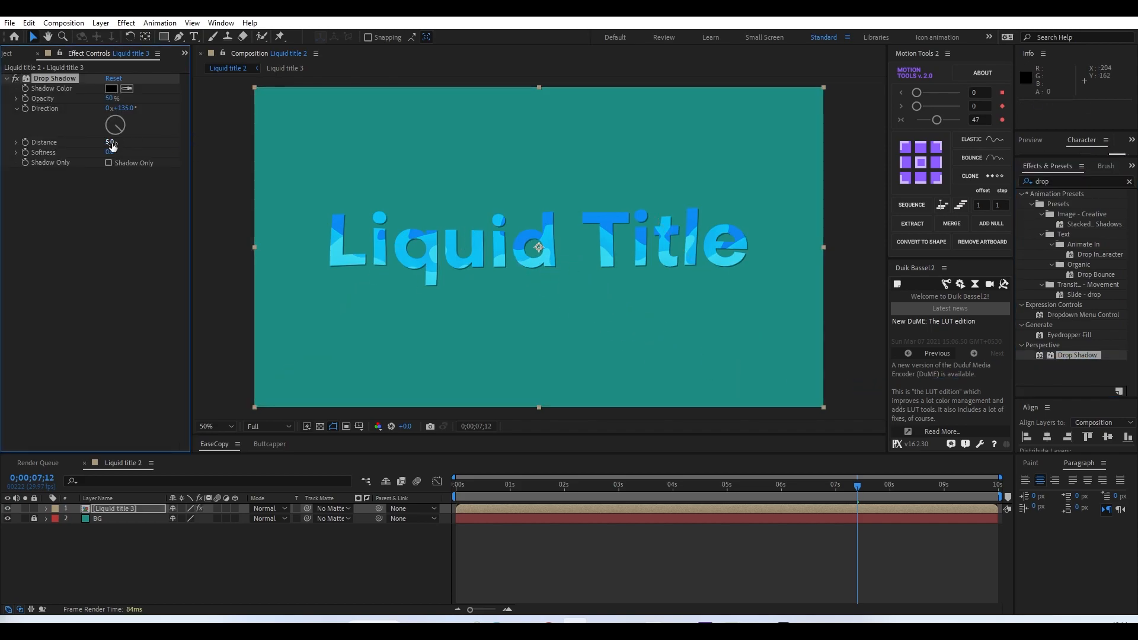
Step: Set the title's Drop Shadow distance to 16, opacity to 20% and softness to 15, and deselect the layer
left_click_drag(114, 143, 116, 142)
left_click(111, 97)
key("Return")
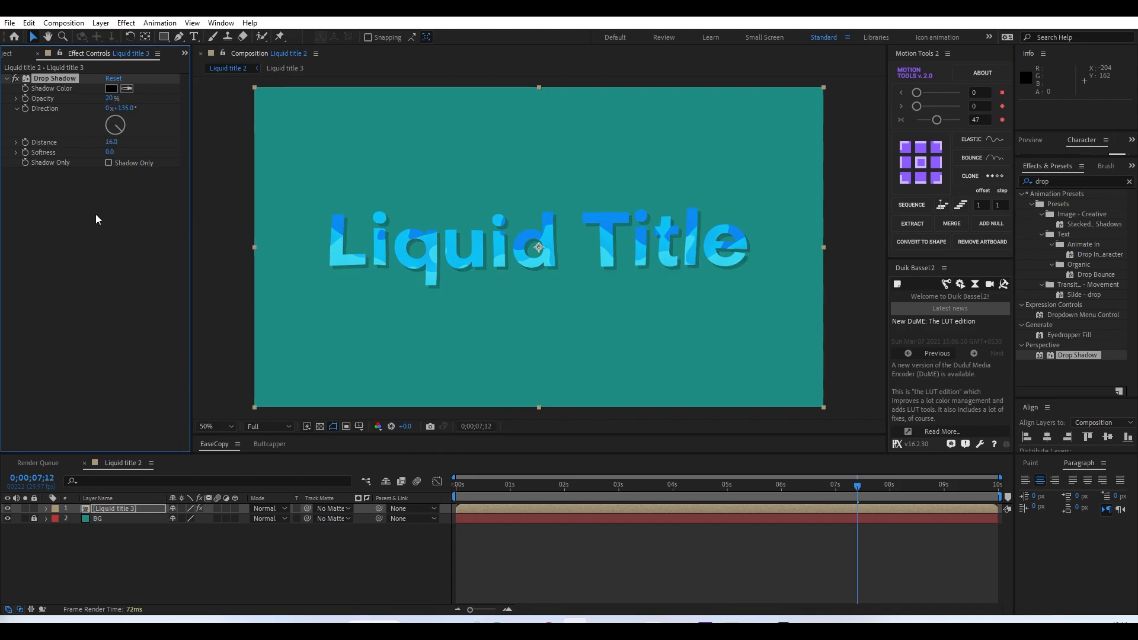
left_click(110, 152)
type("4")
key("Return")
left_click_drag(111, 152, 109, 155)
key("Return")
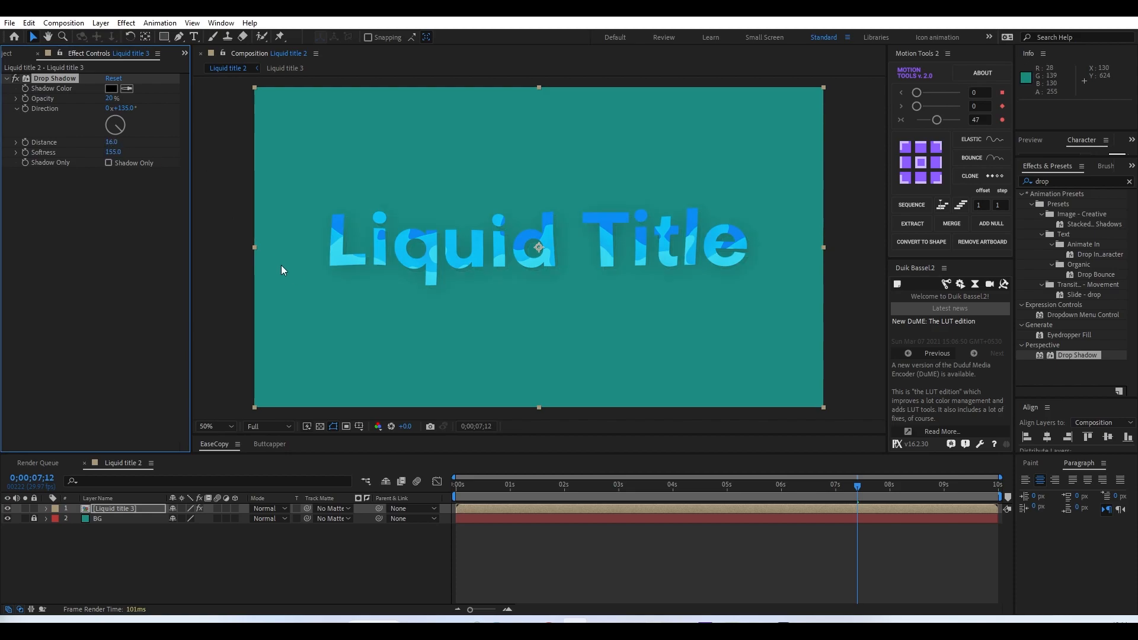
left_click(117, 153)
type("15")
key("Return")
left_click(524, 556)
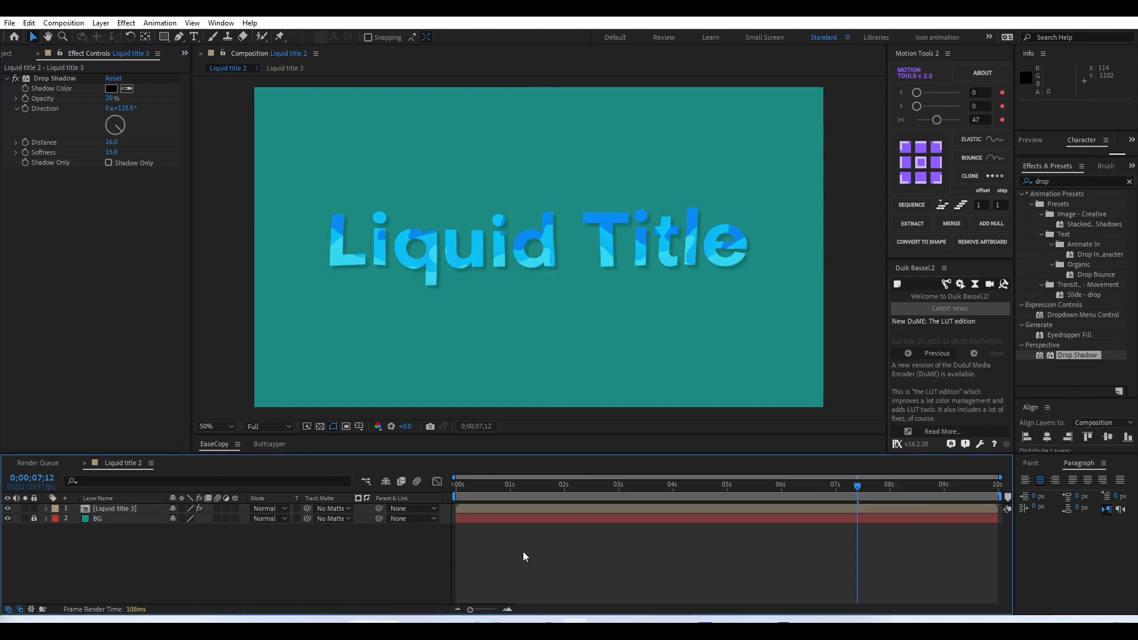
Step: Preview the finished animation, maximize the composition viewer, fit the frame to it, and play the animation again
key("space")
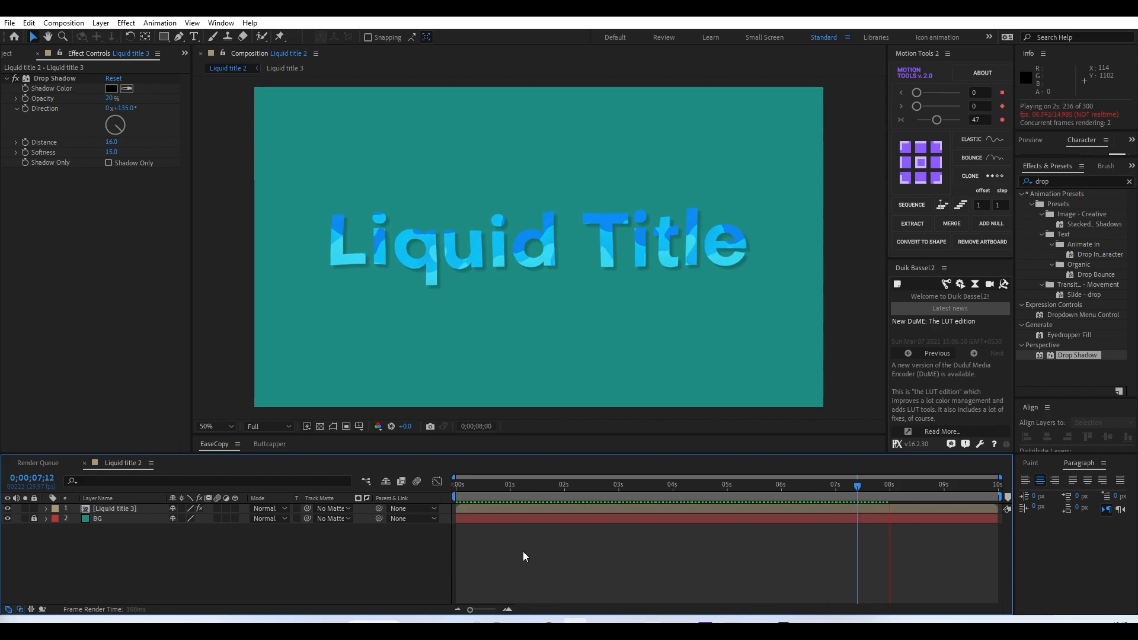
key("grave")
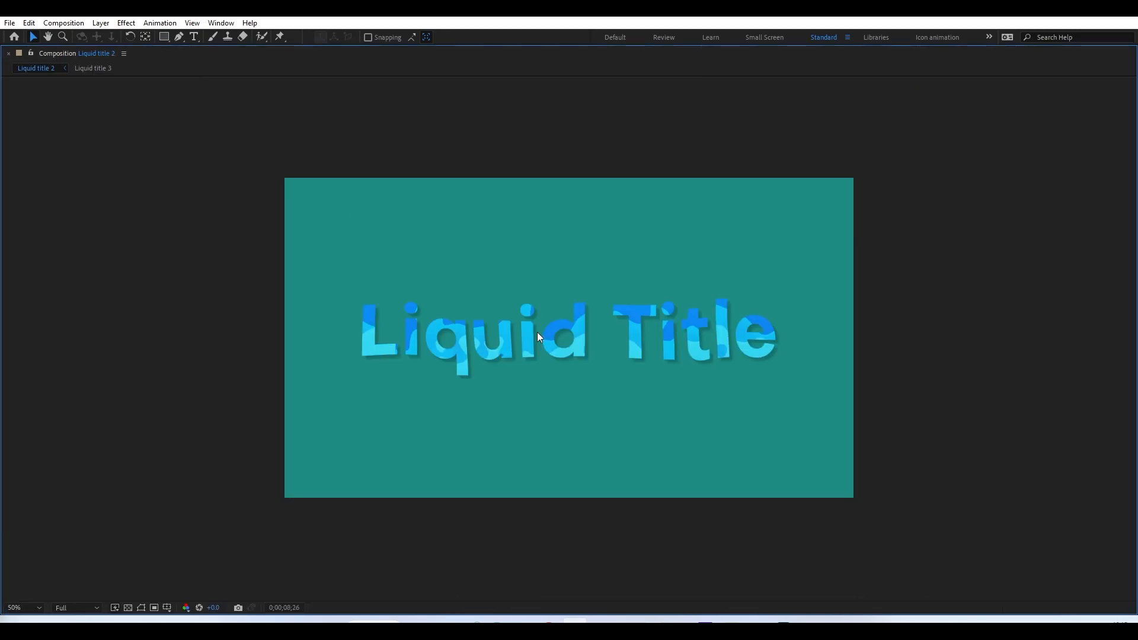
left_click(24, 607)
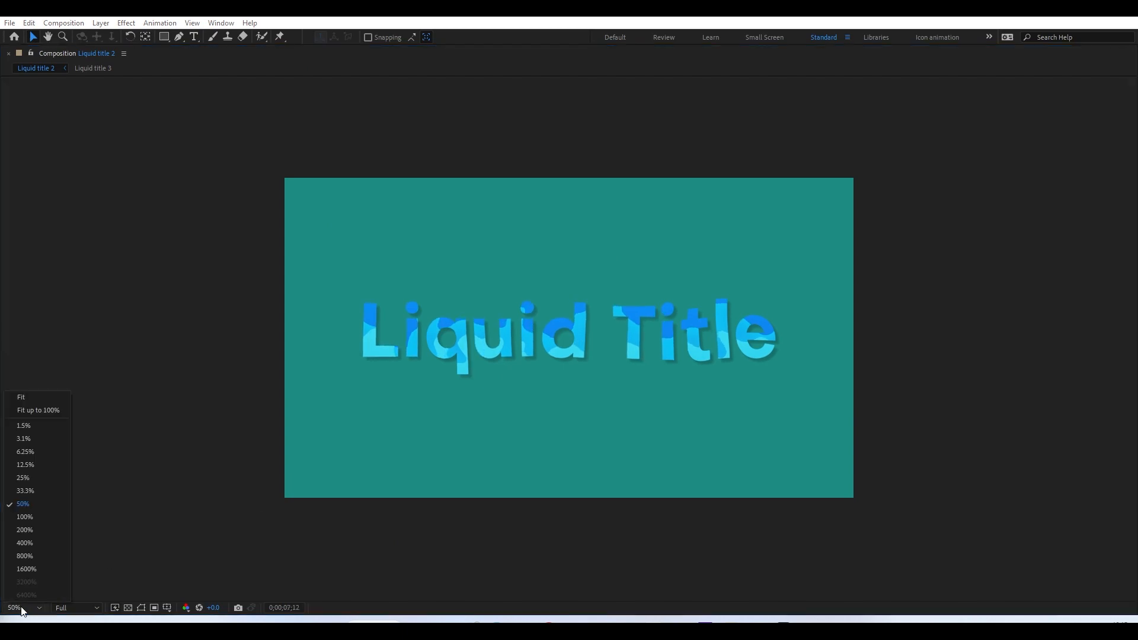
left_click(40, 402)
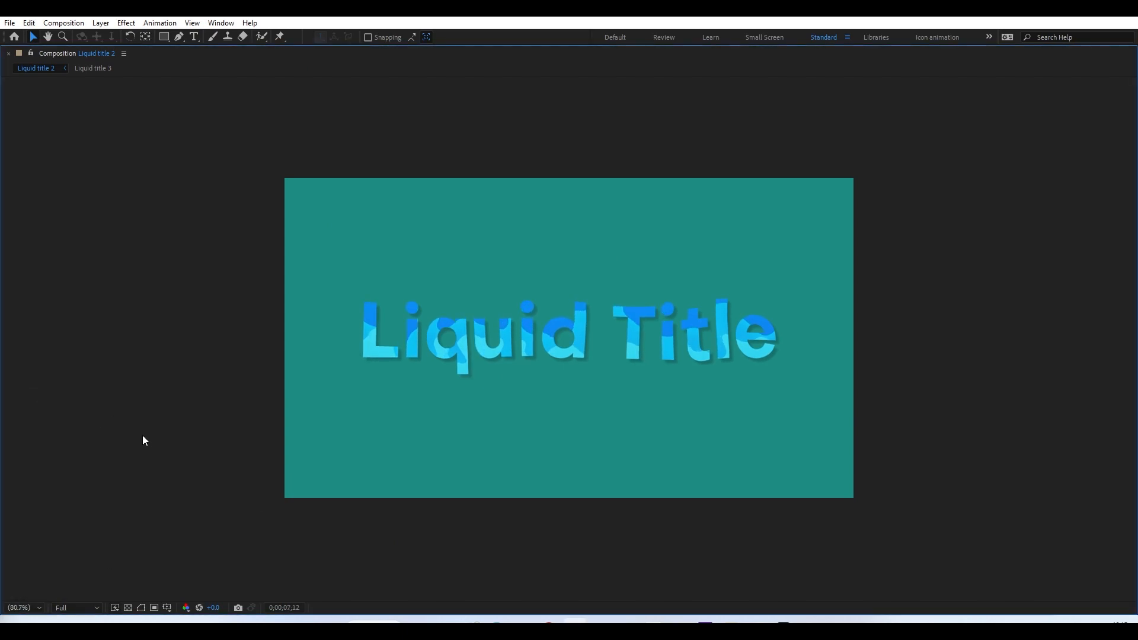
key("space")
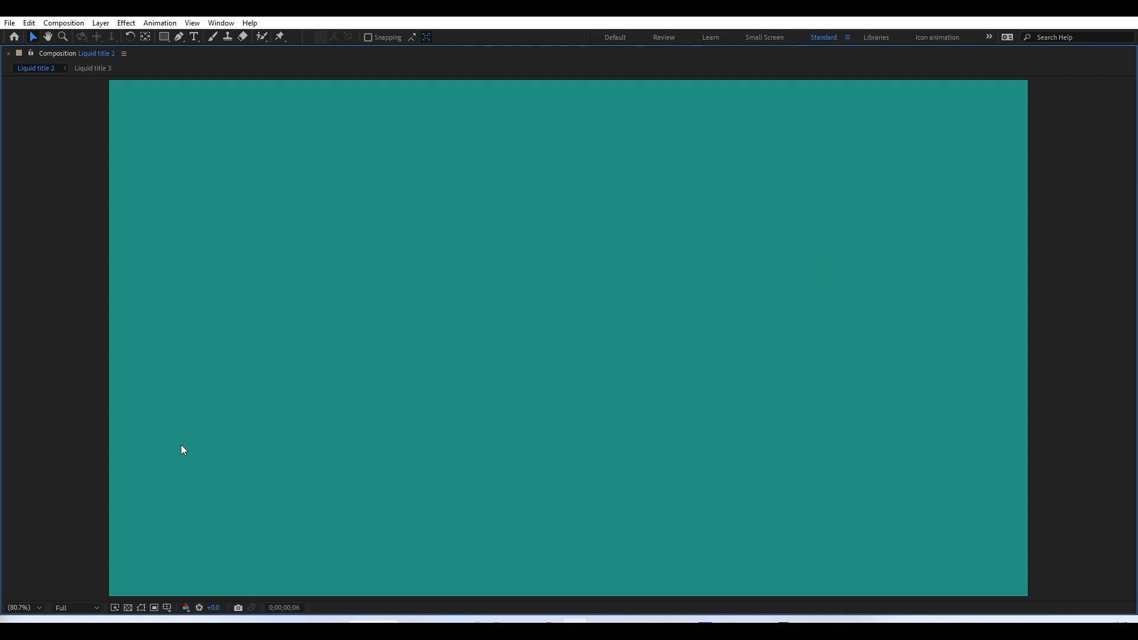